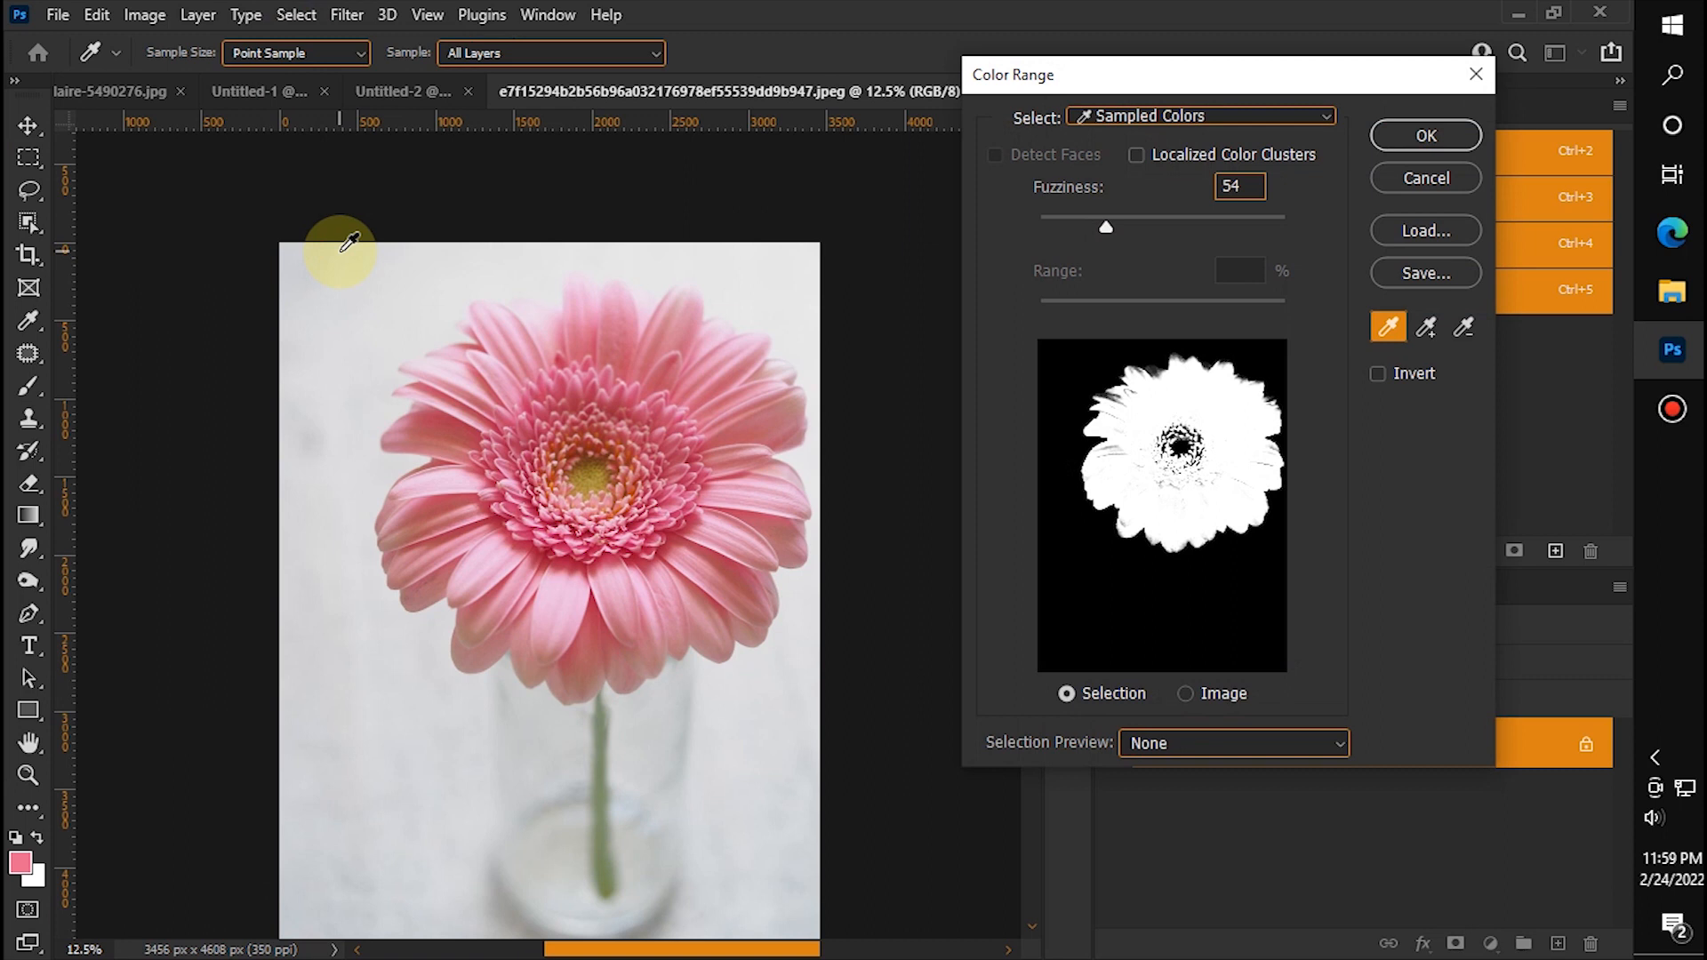
Step: Set the Color Range fuzziness to 194 with Sampled Colors as the selection source
{"action": "left_click_drag", "start_coordinate": [1125, 219], "coordinate": [1279, 222]}
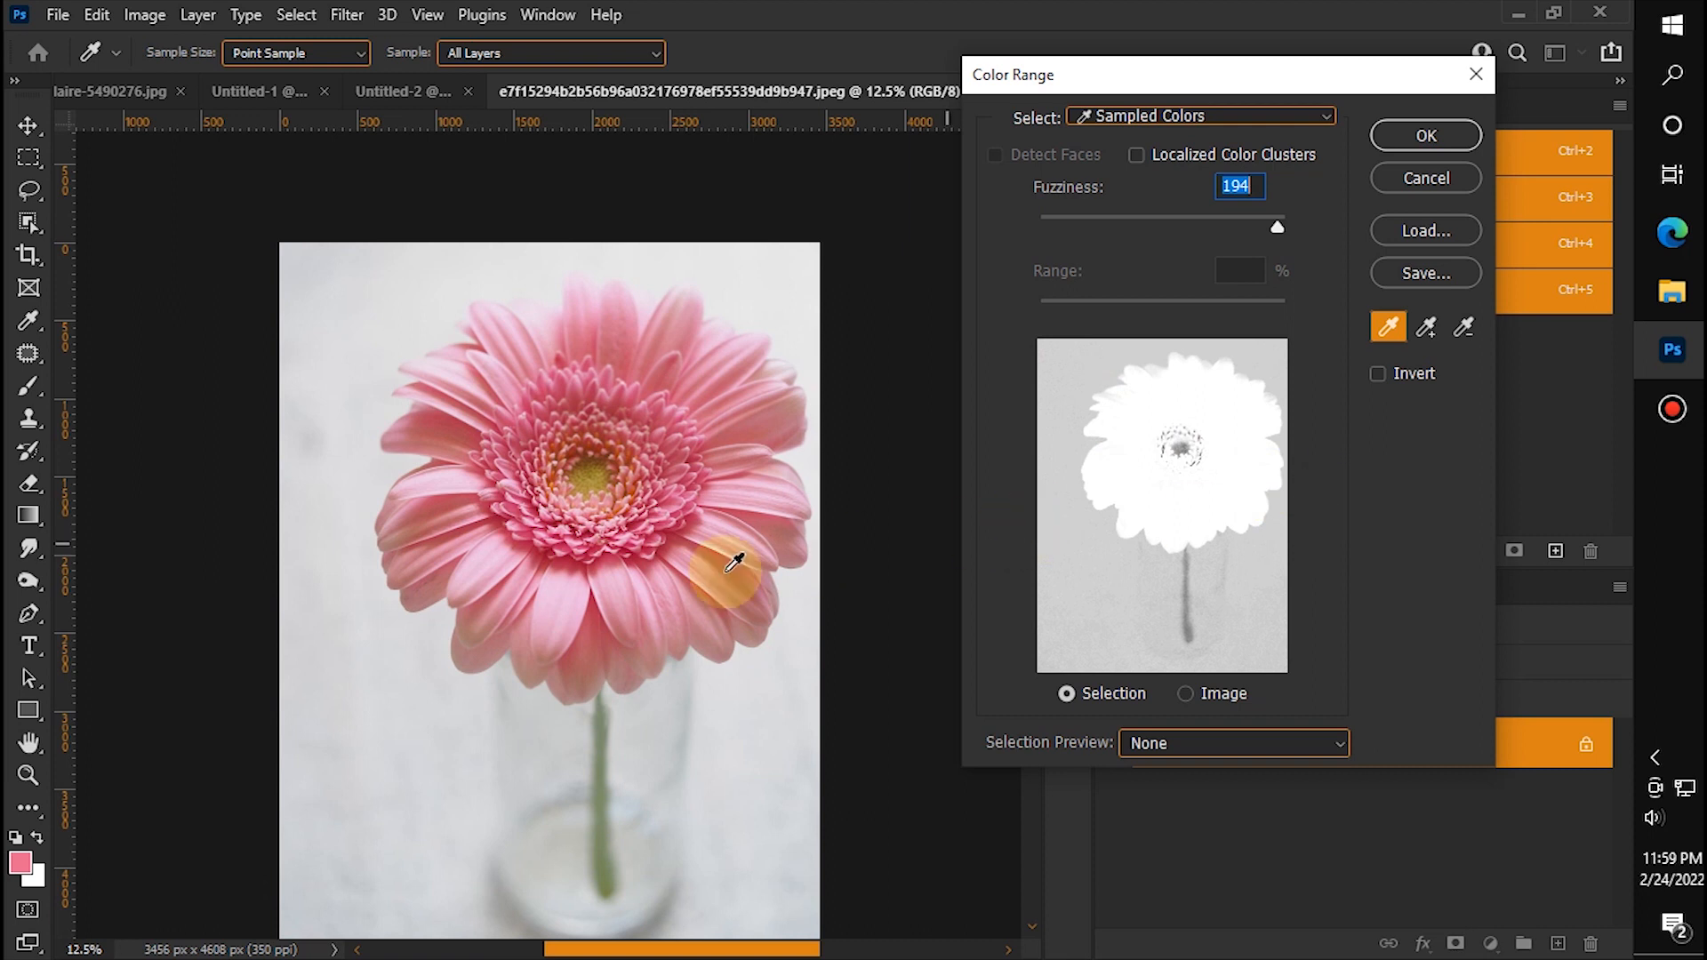
{"action": "left_click", "coordinate": [1210, 118]}
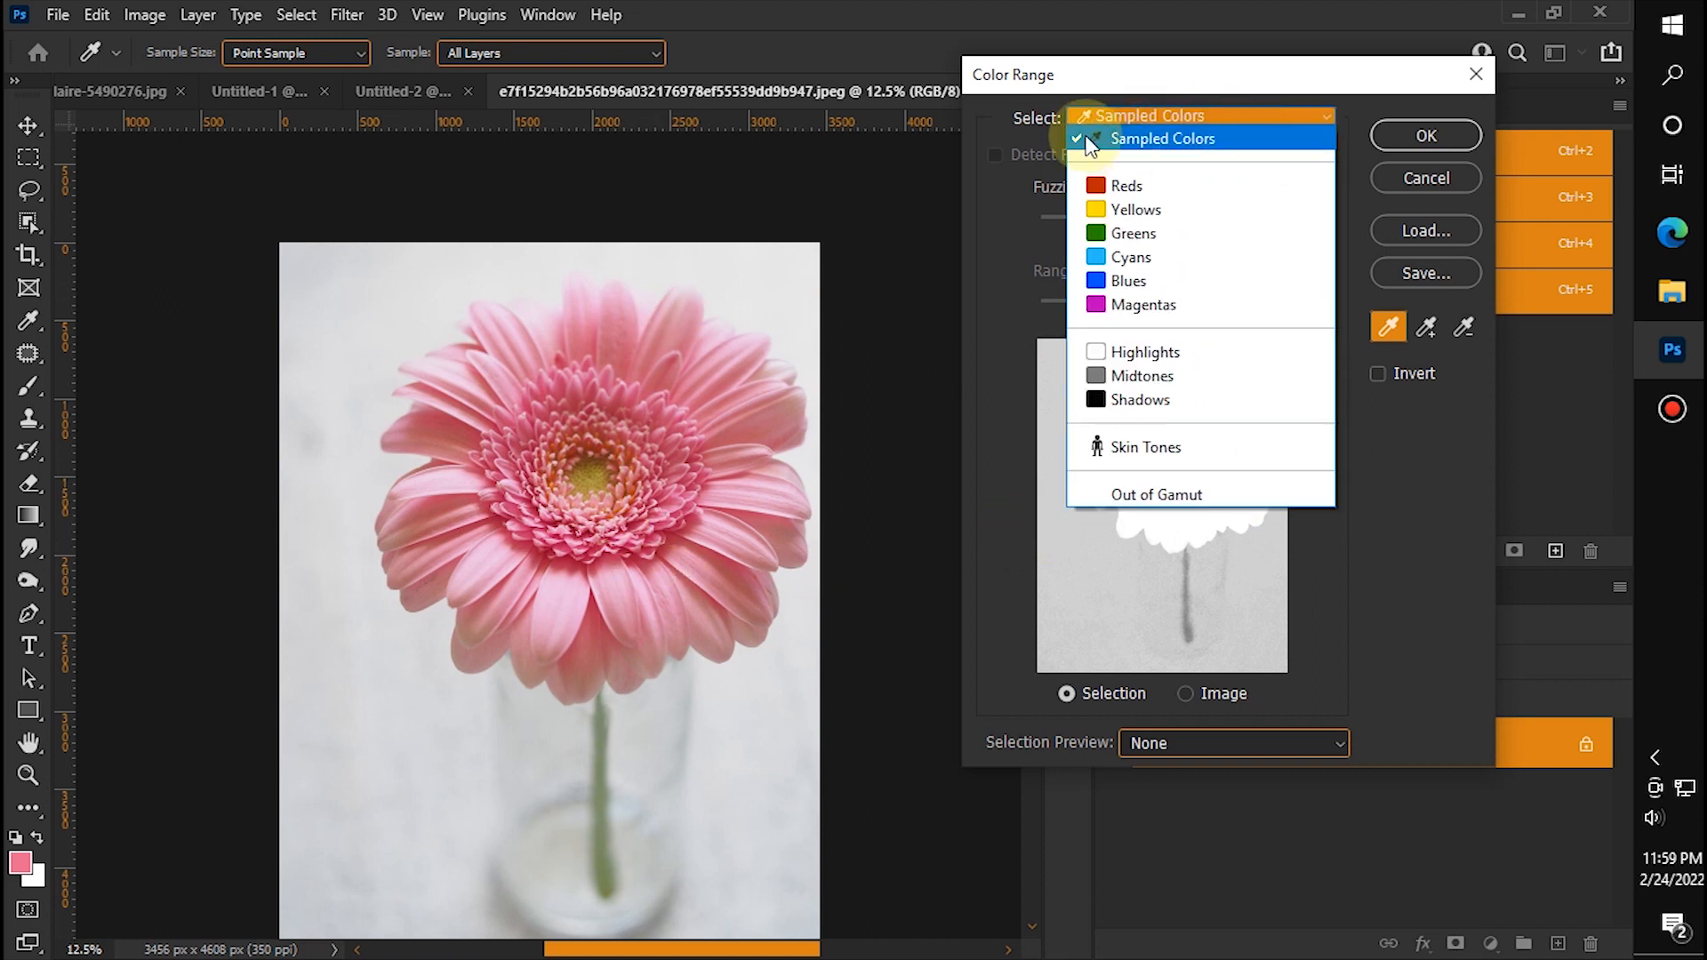
{"action": "left_click", "coordinate": [1086, 138]}
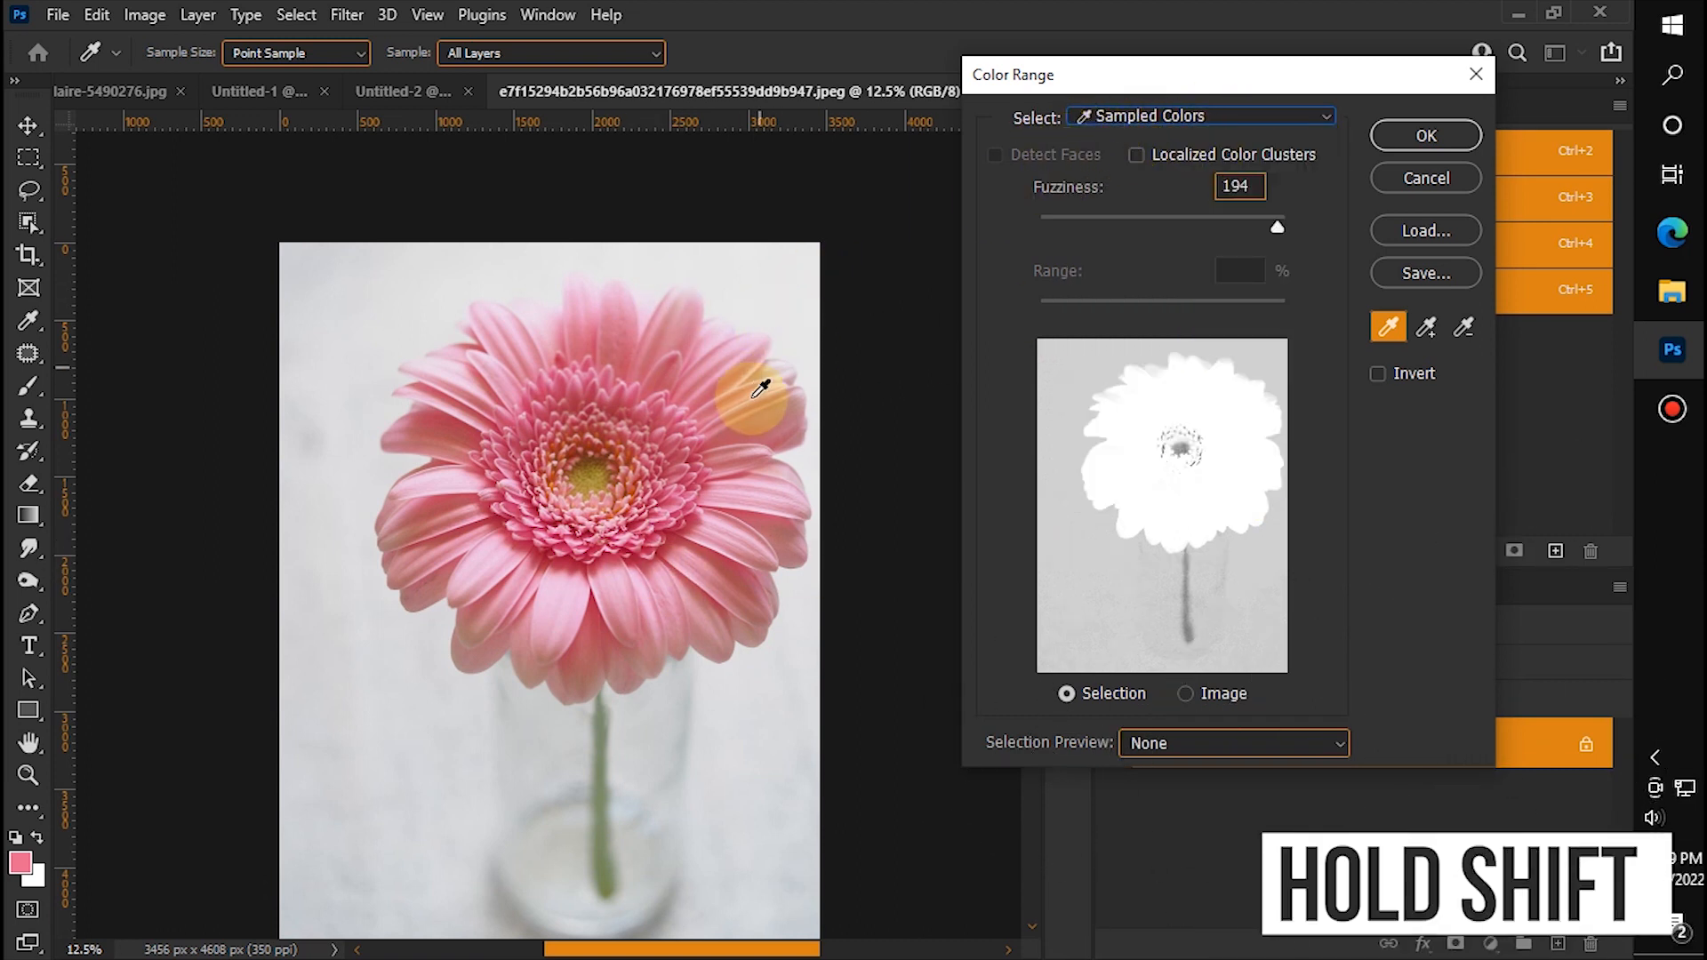
Step: Add several pink tones from the flower's inner and lower petals to the sampled colour range
{"action": "key", "text": "ctrl+plus"}
{"action": "key", "text": "ctrl+plus"}
{"action": "key", "text": "ctrl+plus"}
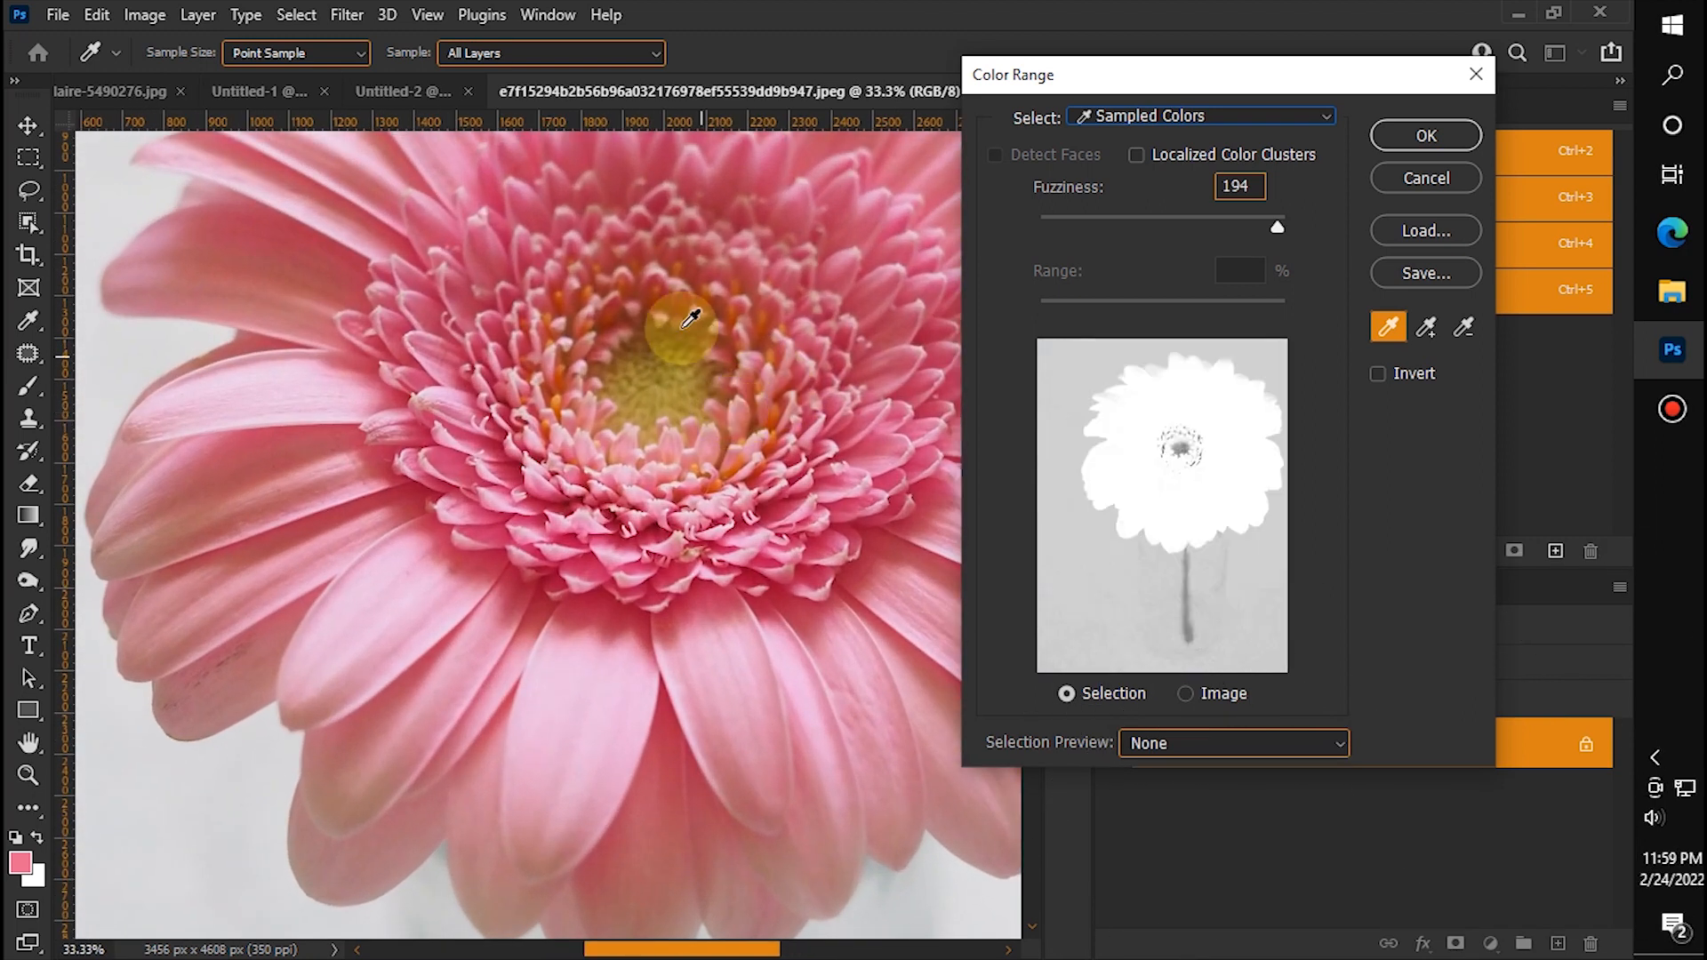
{"action": "left_click", "coordinate": [680, 573], "text": "shift"}
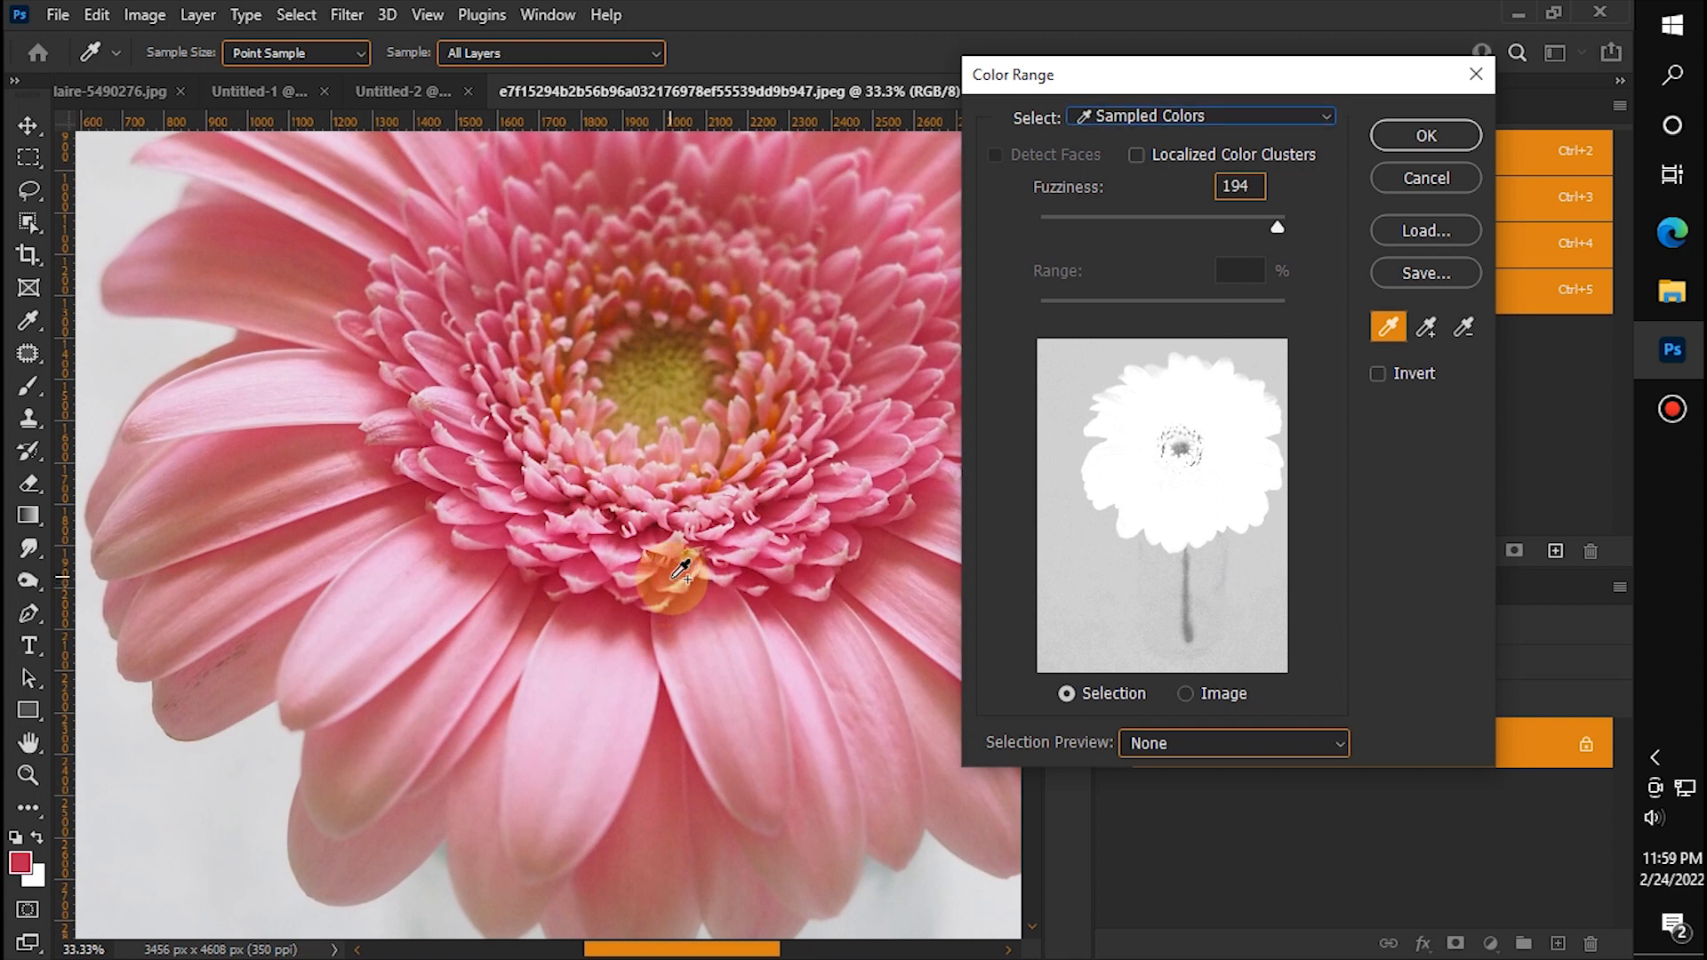
{"action": "left_click", "coordinate": [732, 682], "text": "shift"}
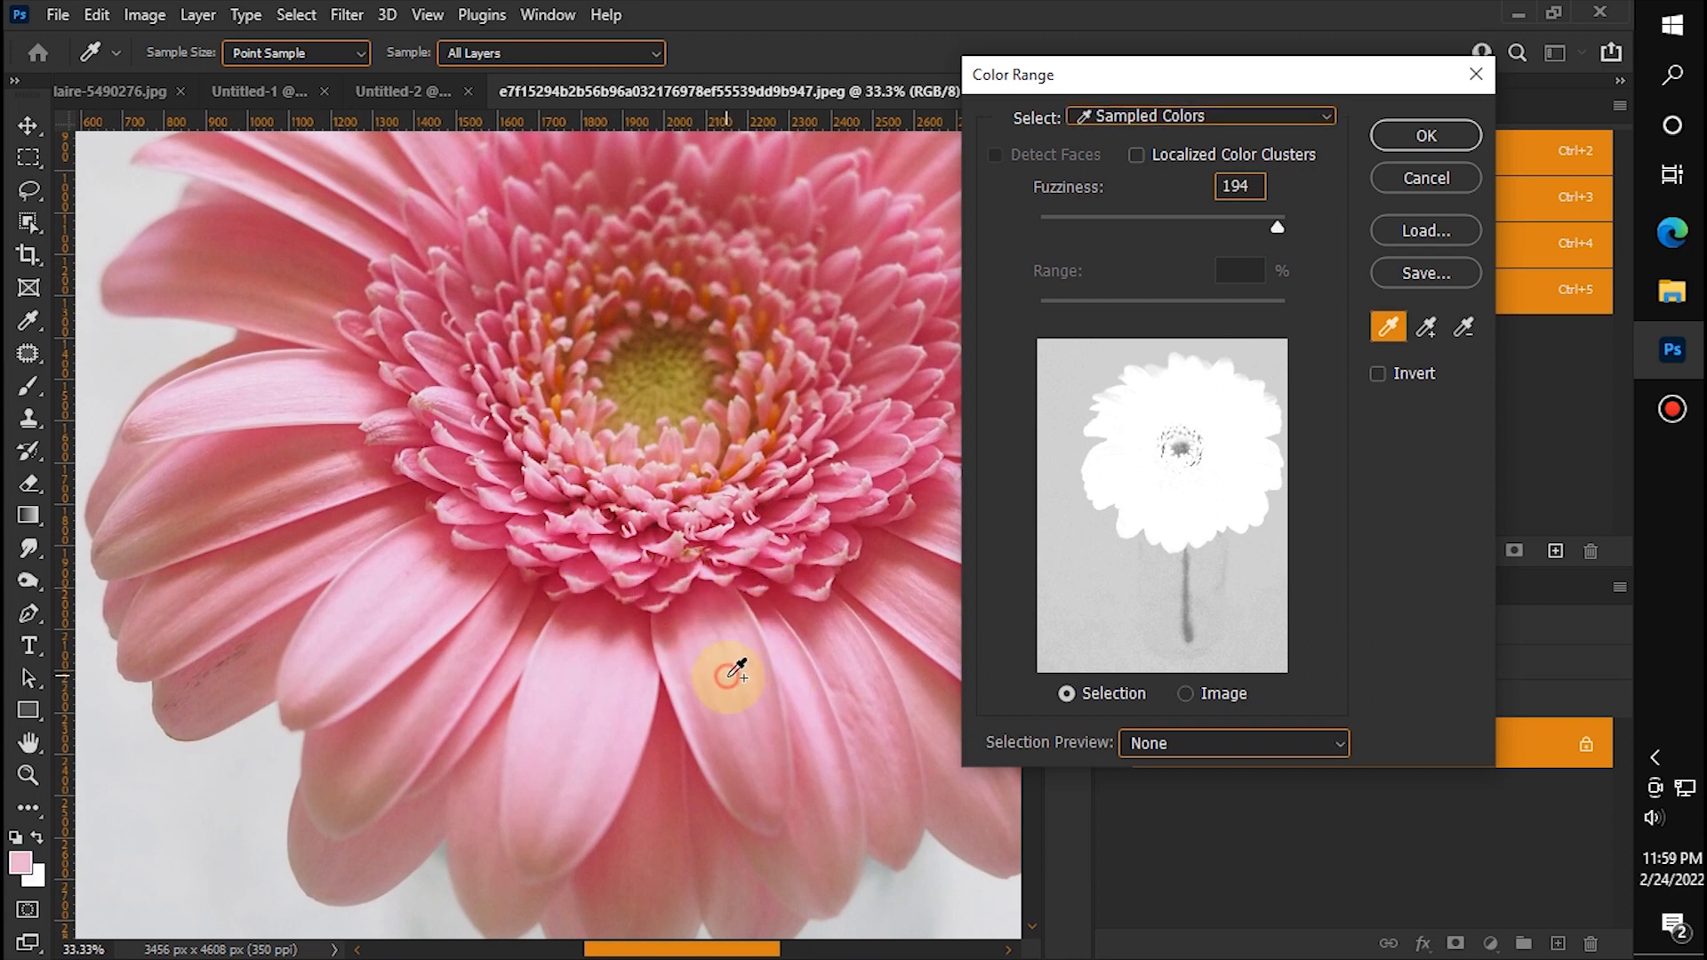
{"action": "left_click", "coordinate": [750, 732], "text": "shift"}
{"action": "left_click", "coordinate": [721, 753], "text": "shift"}
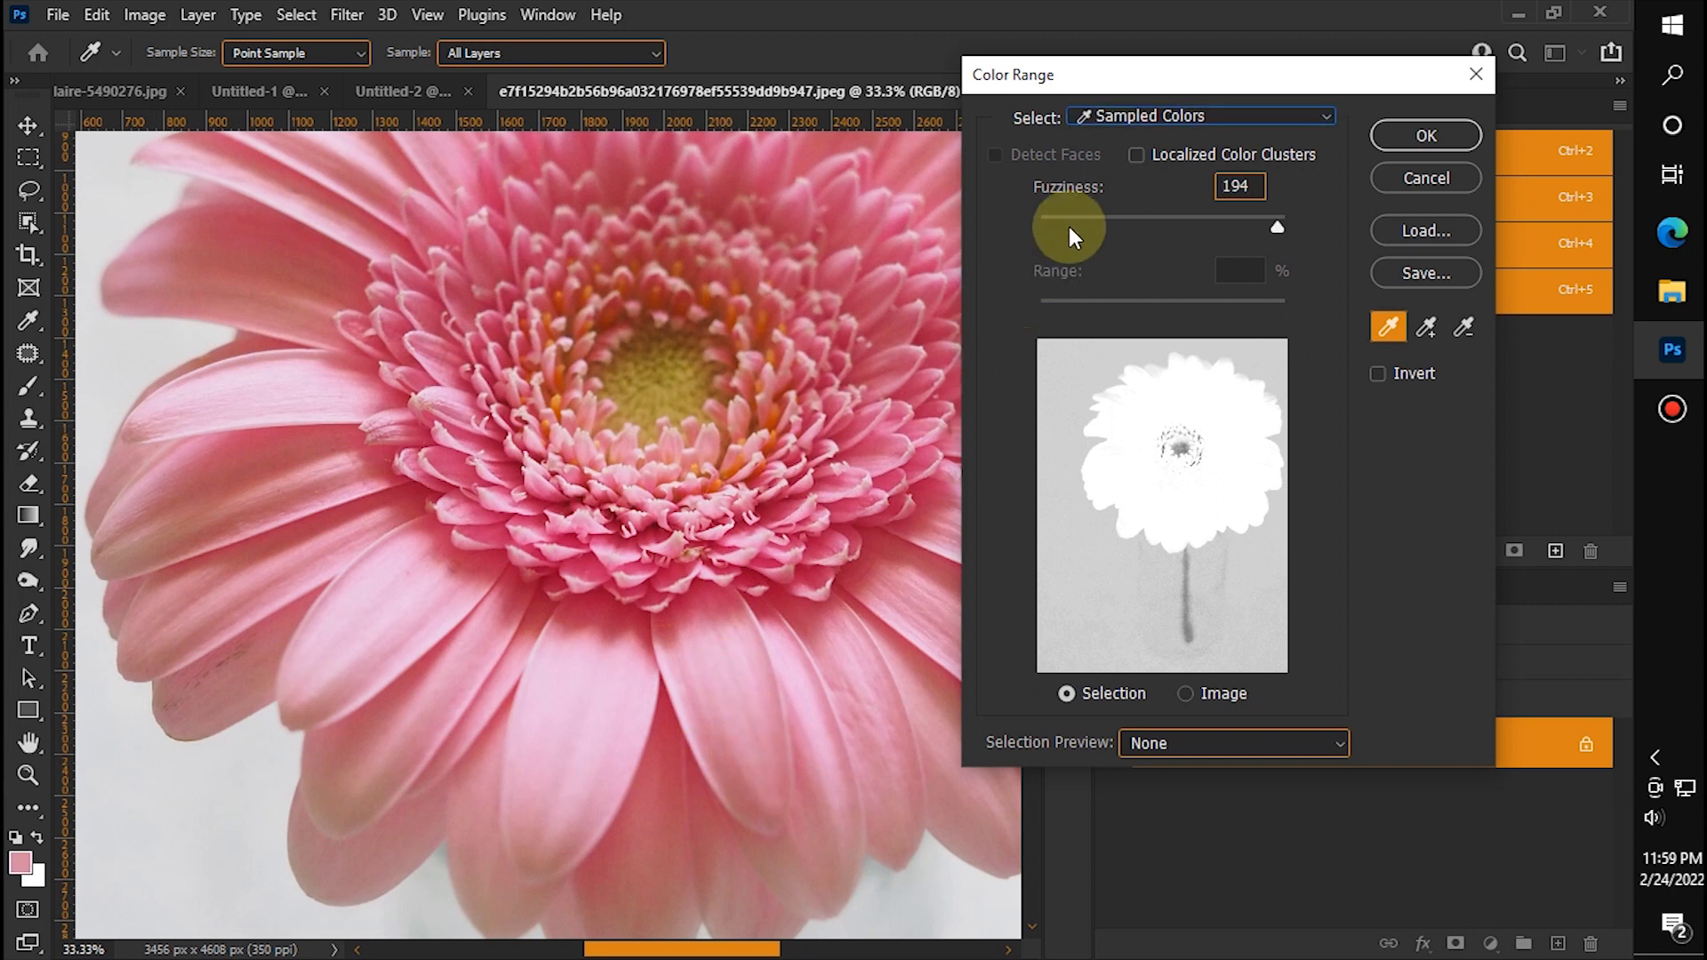
Step: Set the Color Range fuzziness to 57 and load the result as a selection of the flower
{"action": "left_click_drag", "start_coordinate": [1103, 216], "coordinate": [970, 212]}
{"action": "left_click_drag", "start_coordinate": [1041, 228], "coordinate": [1111, 222]}
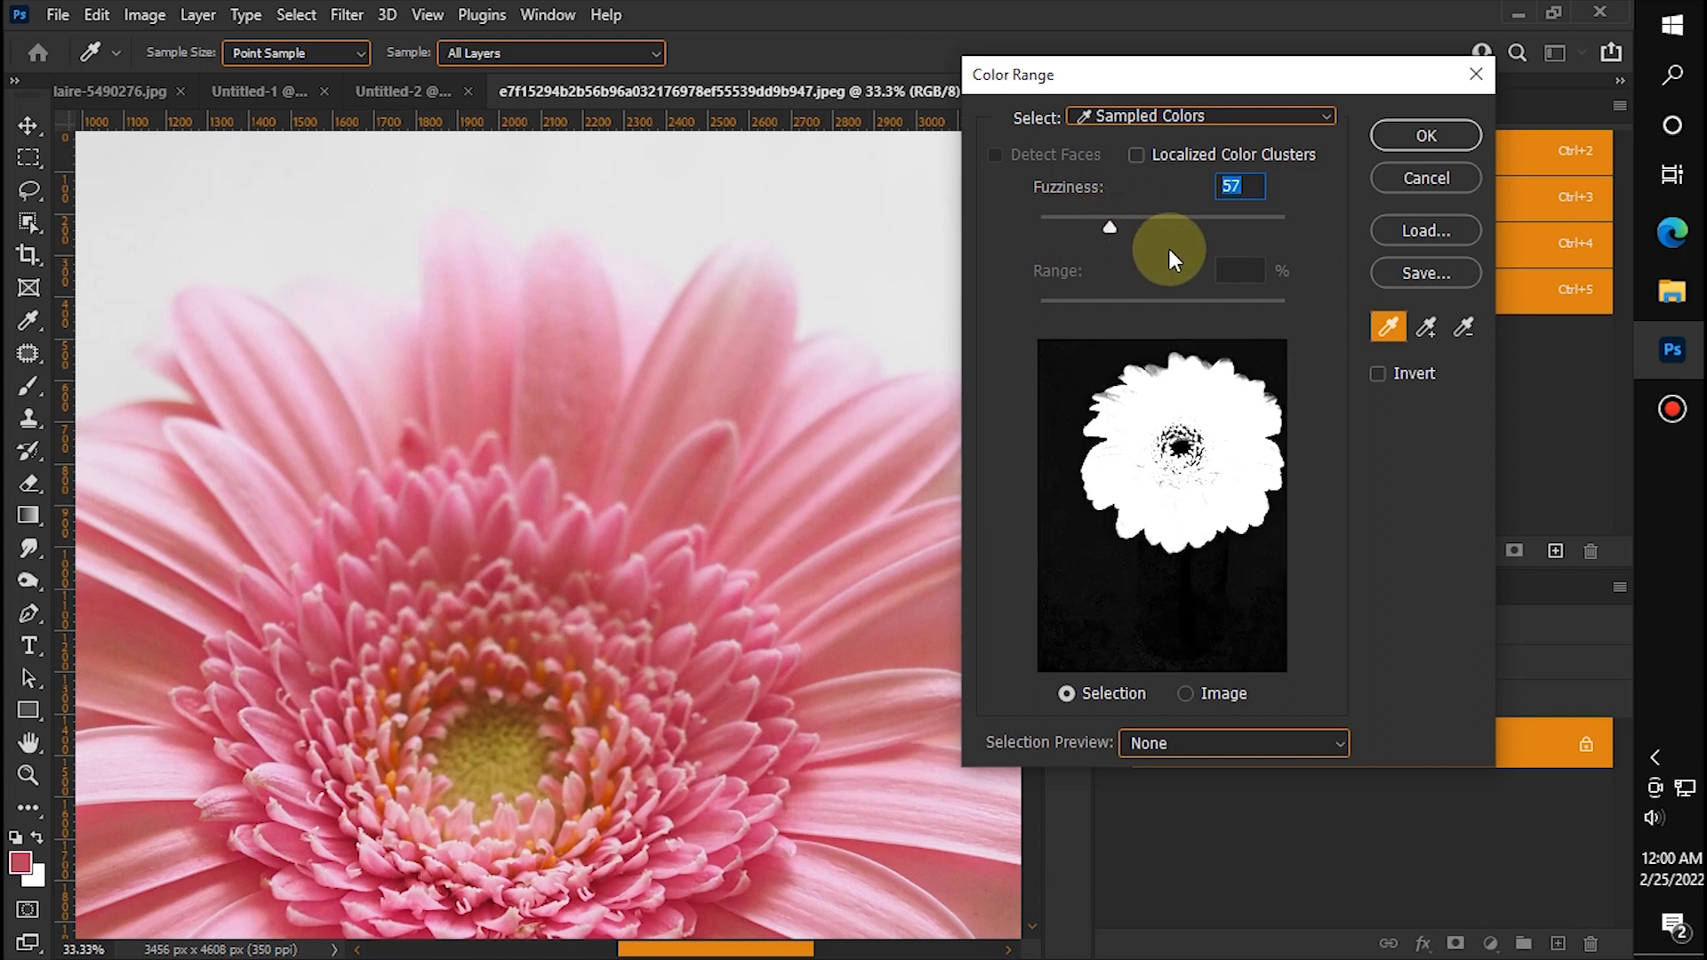
{"action": "left_click", "coordinate": [1425, 135]}
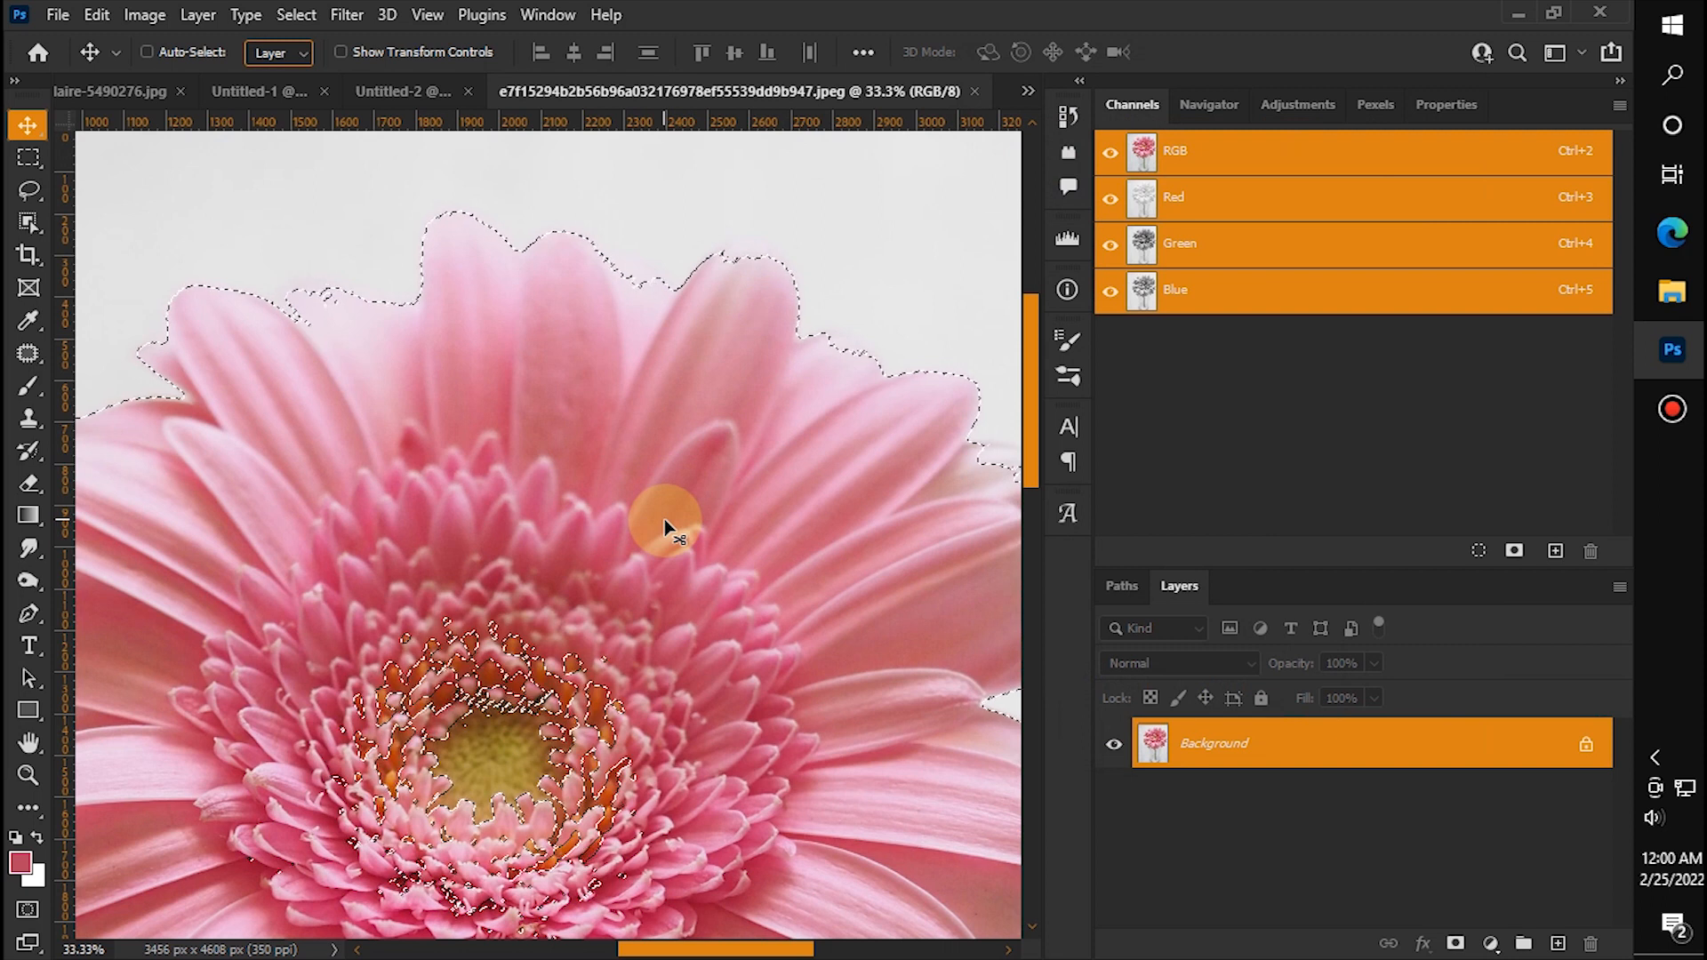
Step: Add a layer mask to the Background layer from the flower selection
{"action": "key", "text": "ctrl+minus"}
{"action": "key", "text": "ctrl+minus"}
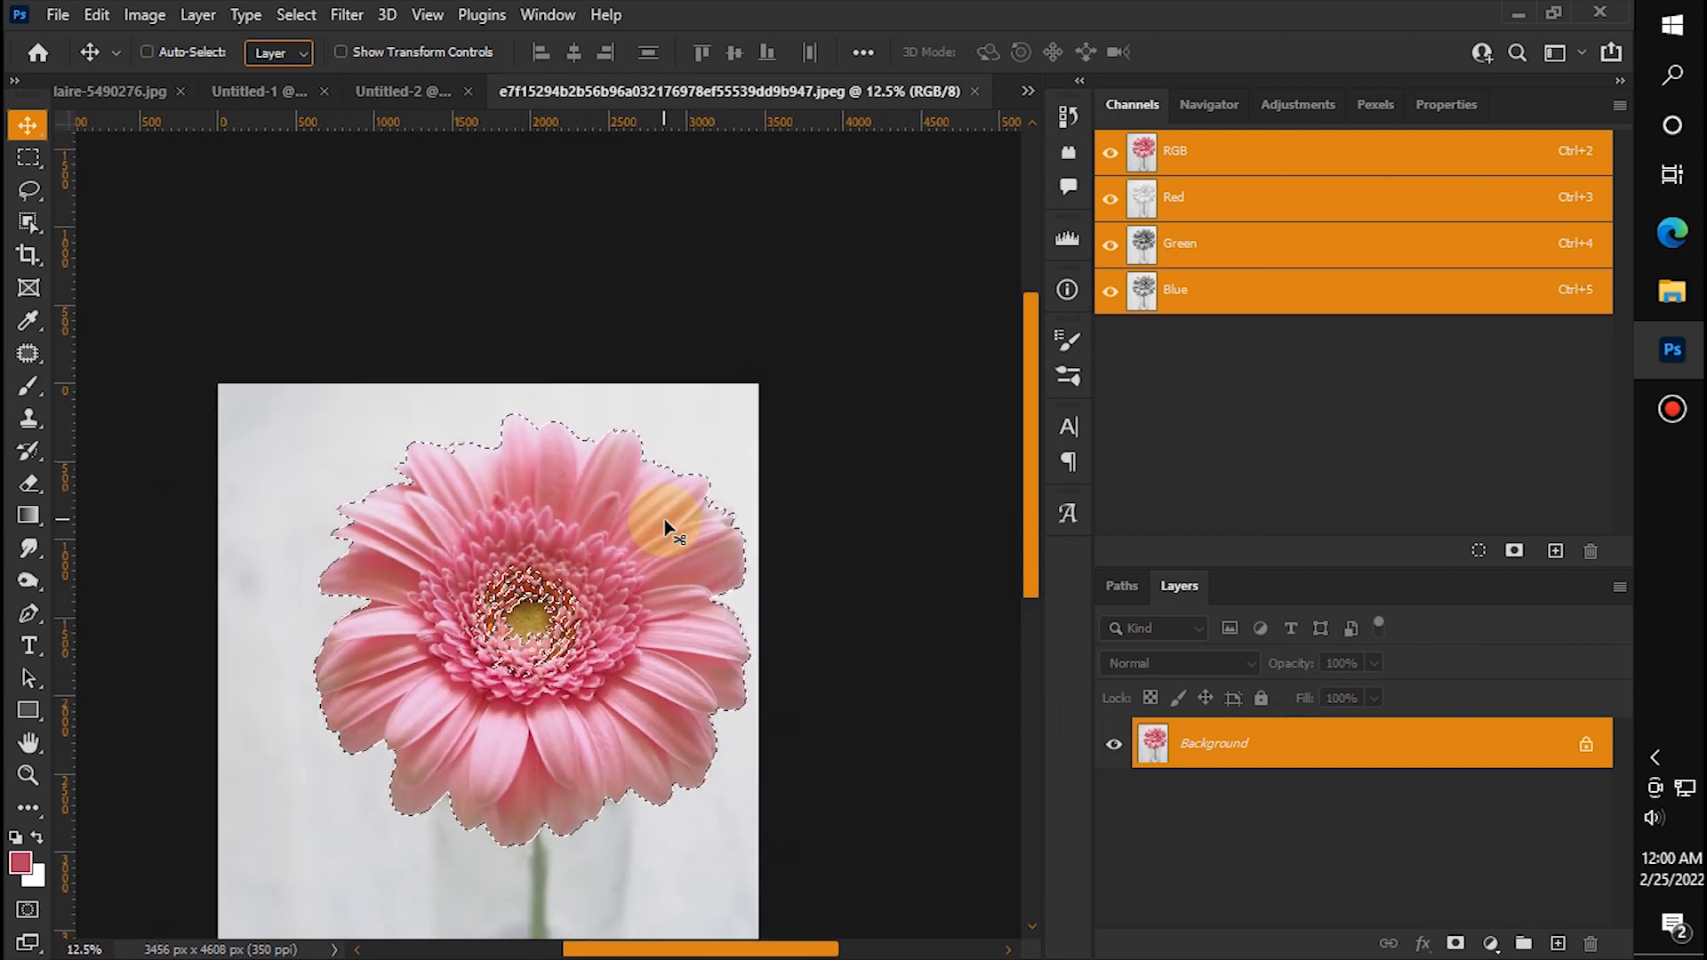
{"action": "left_click_drag", "start_coordinate": [602, 634], "coordinate": [603, 599]}
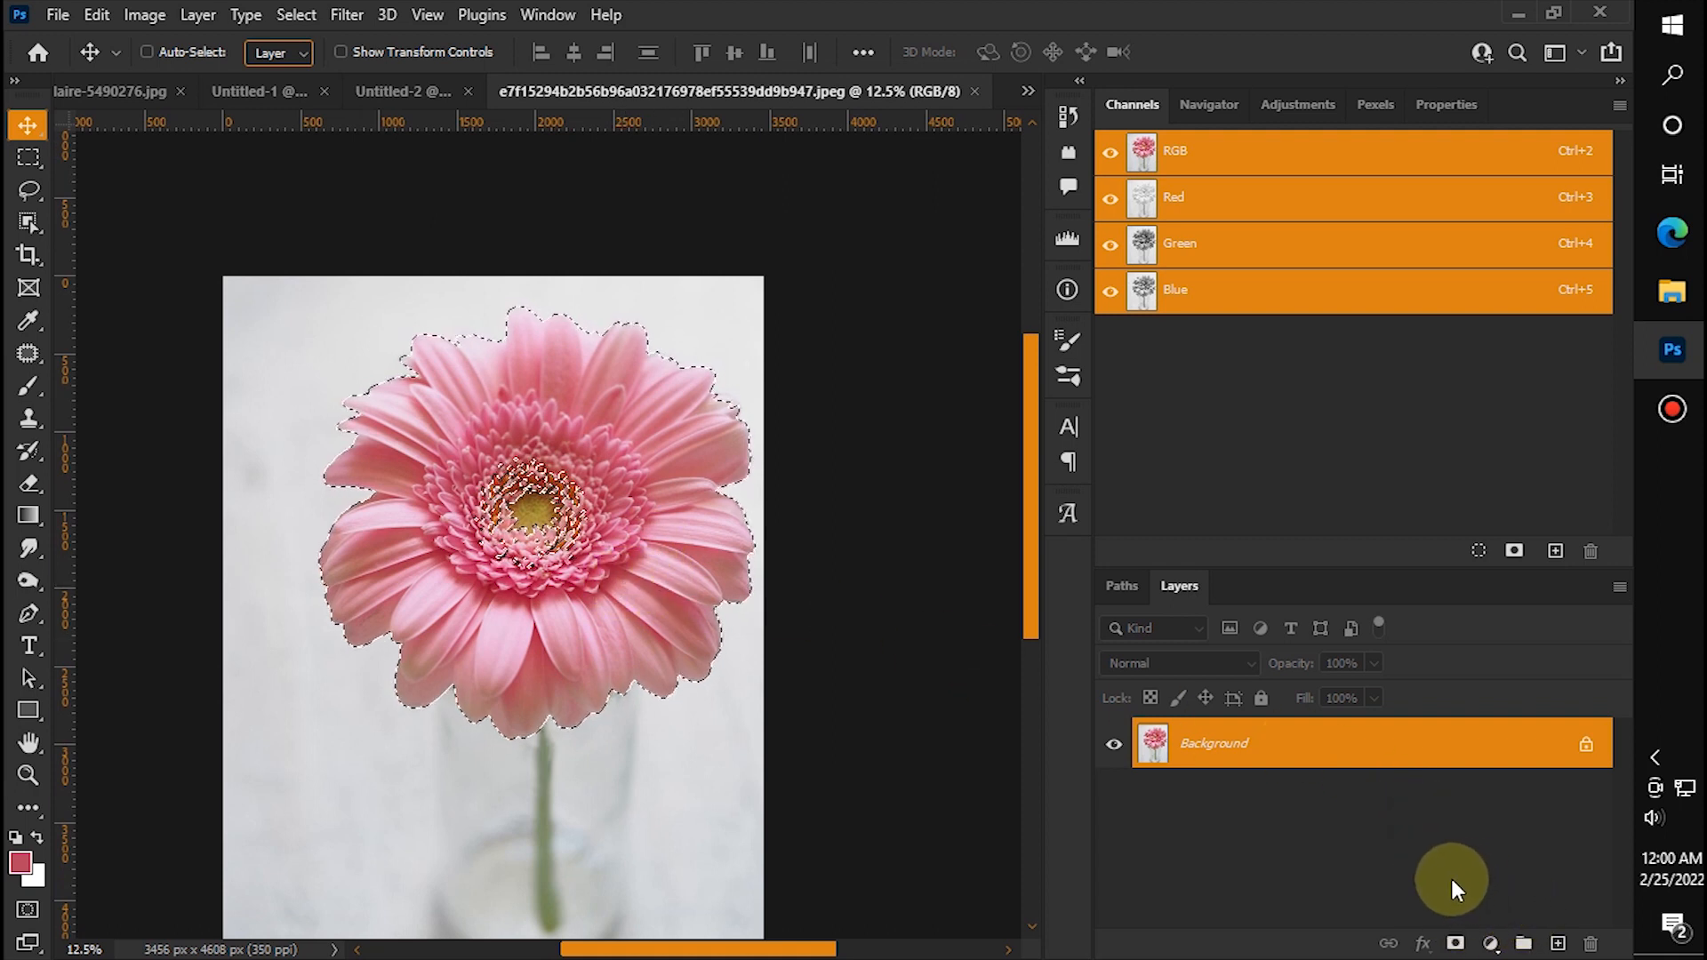
{"action": "left_click", "coordinate": [1455, 943]}
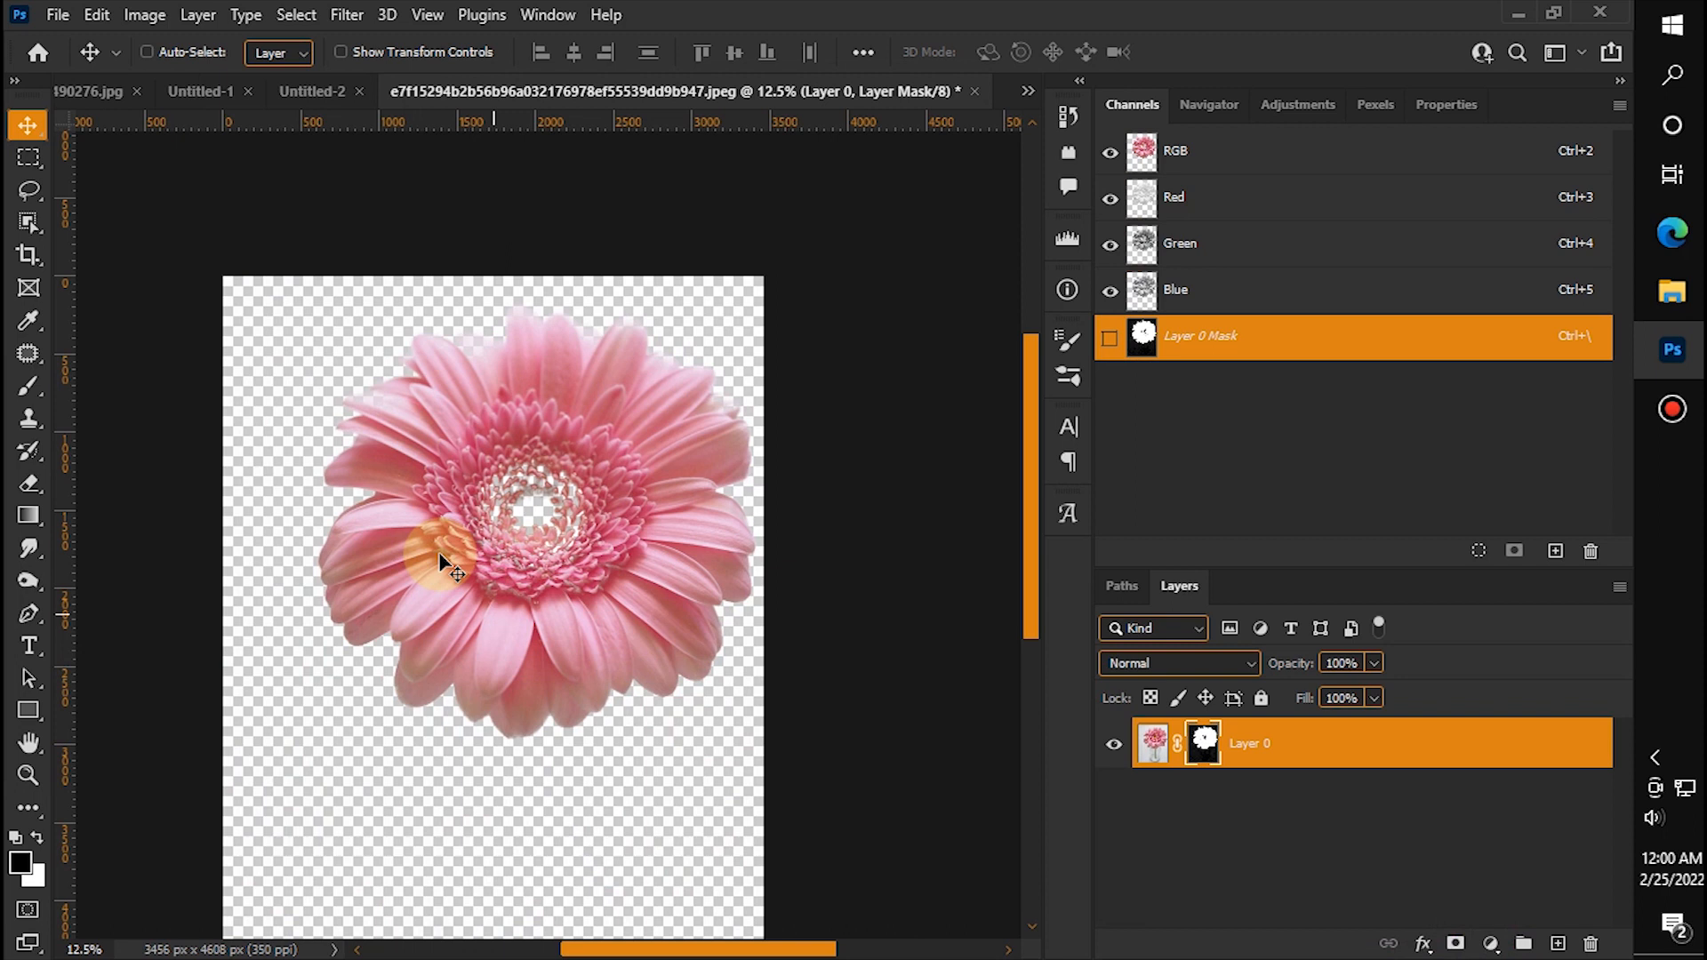
Step: Create a new layer beneath the masked flower layer and fill it with black
{"action": "left_click", "coordinate": [1572, 944]}
{"action": "left_click_drag", "start_coordinate": [1322, 747], "coordinate": [1325, 820]}
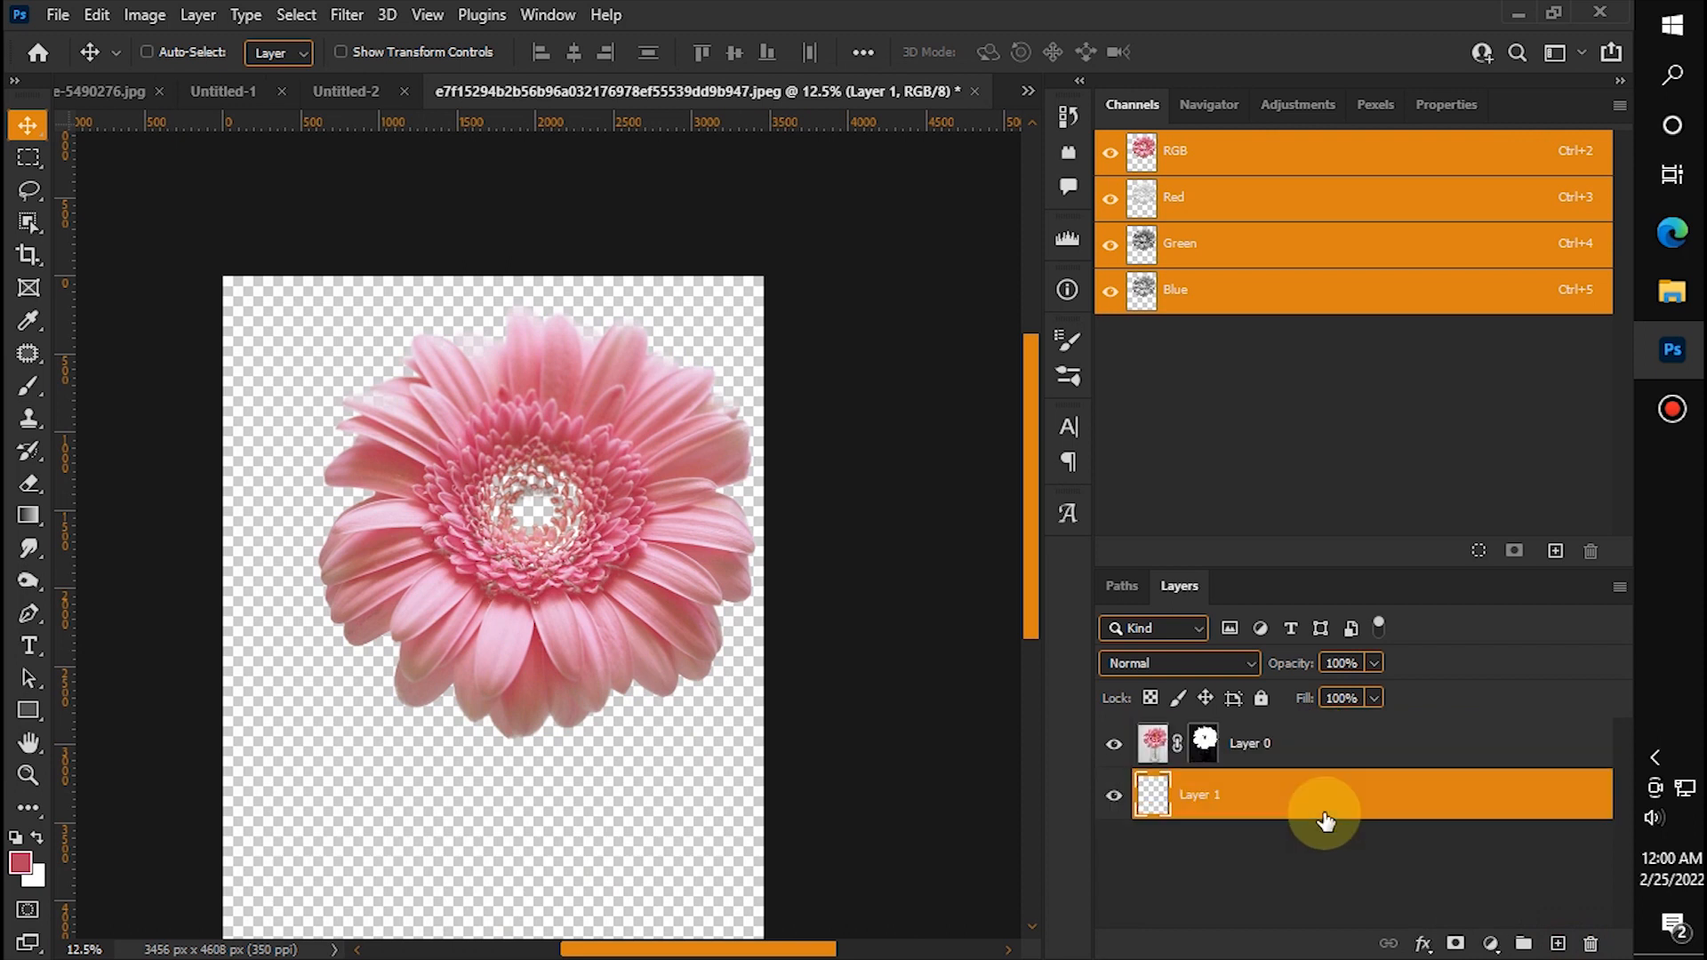
{"action": "key", "text": "ctrl+BackSpace"}
{"action": "key", "text": "alt+BackSpace"}
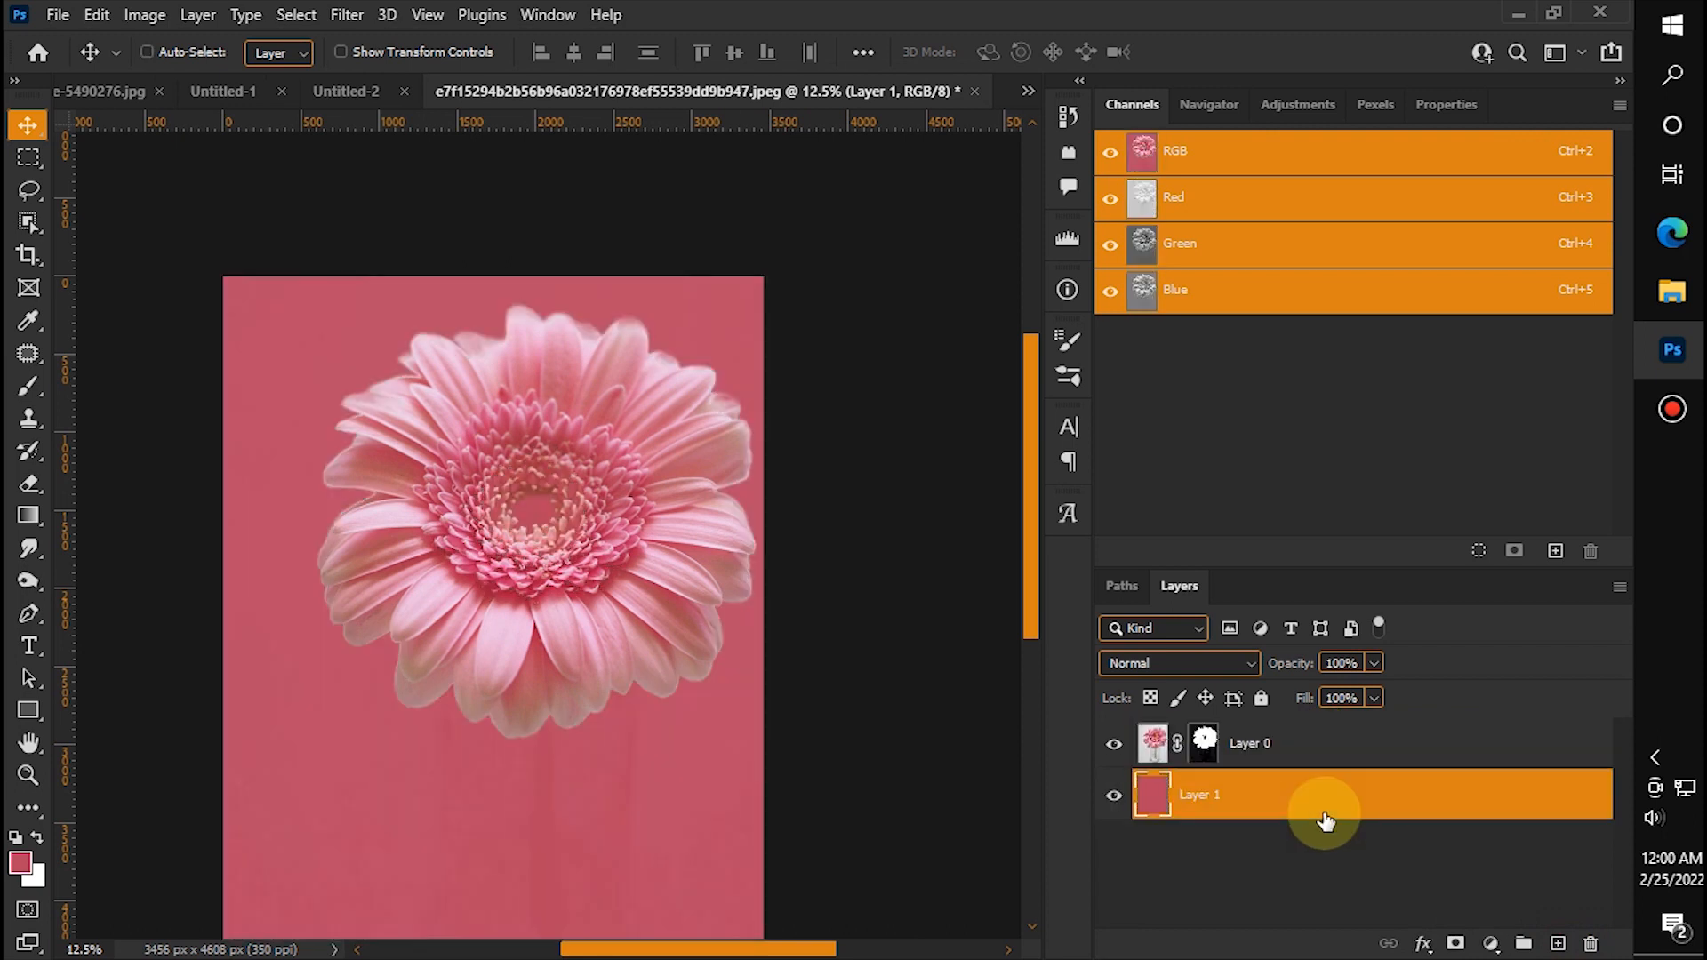
{"action": "key", "text": "d"}
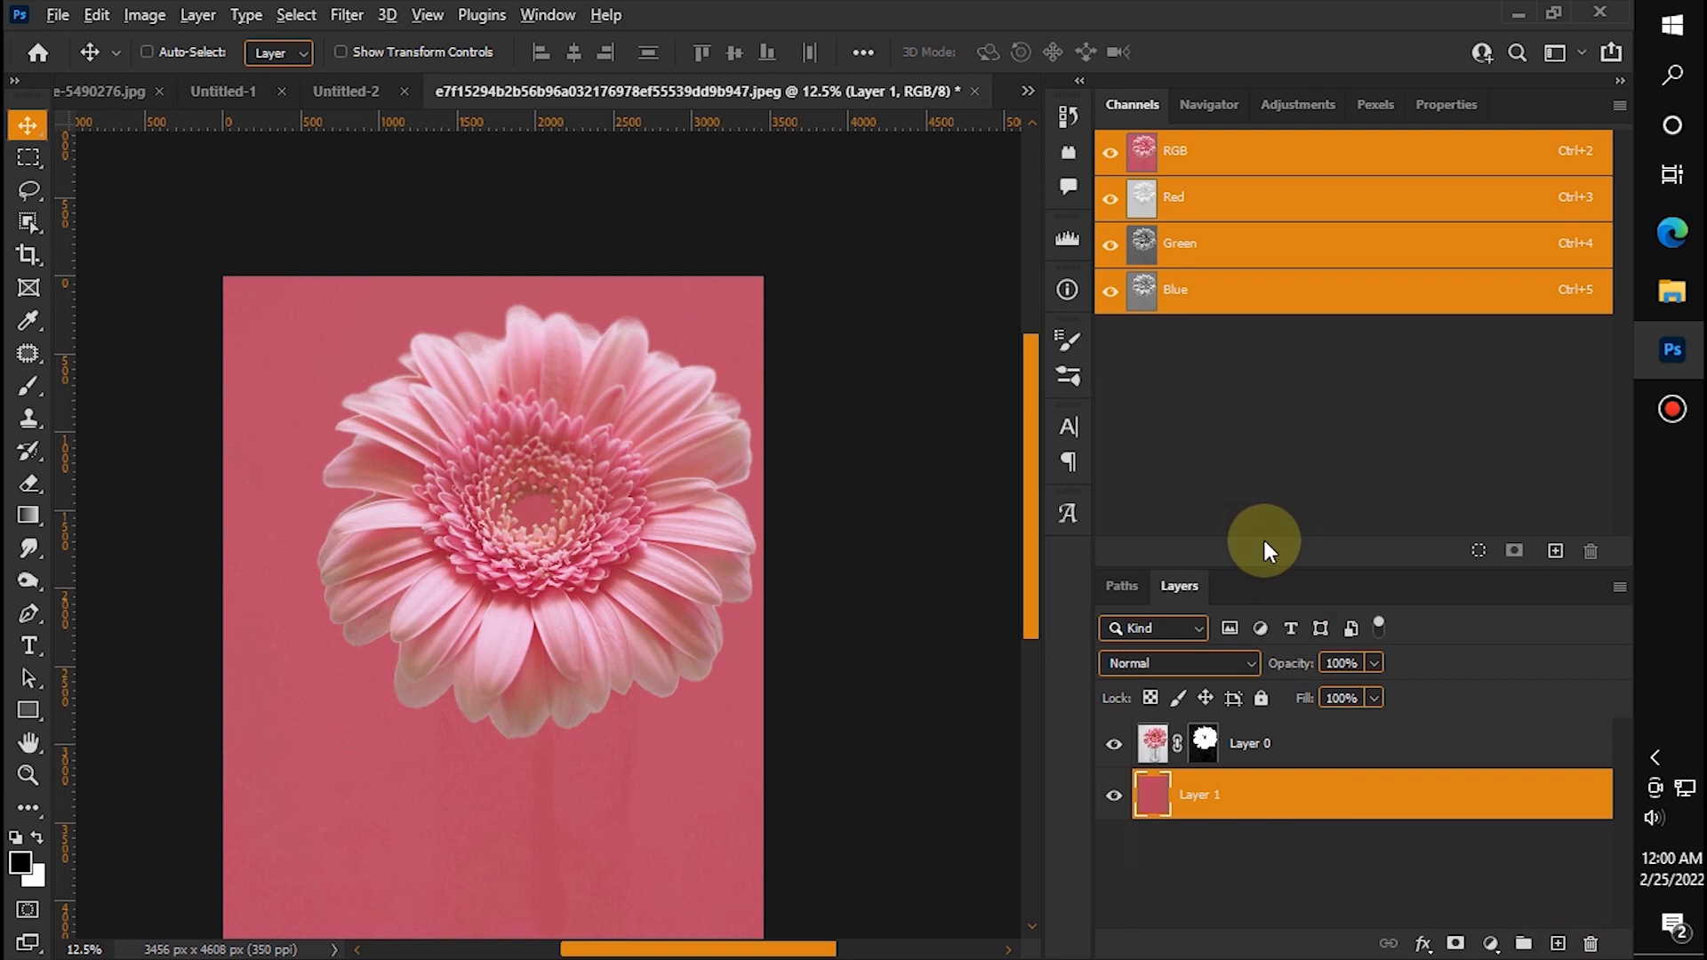
{"action": "key", "text": "alt+BackSpace"}
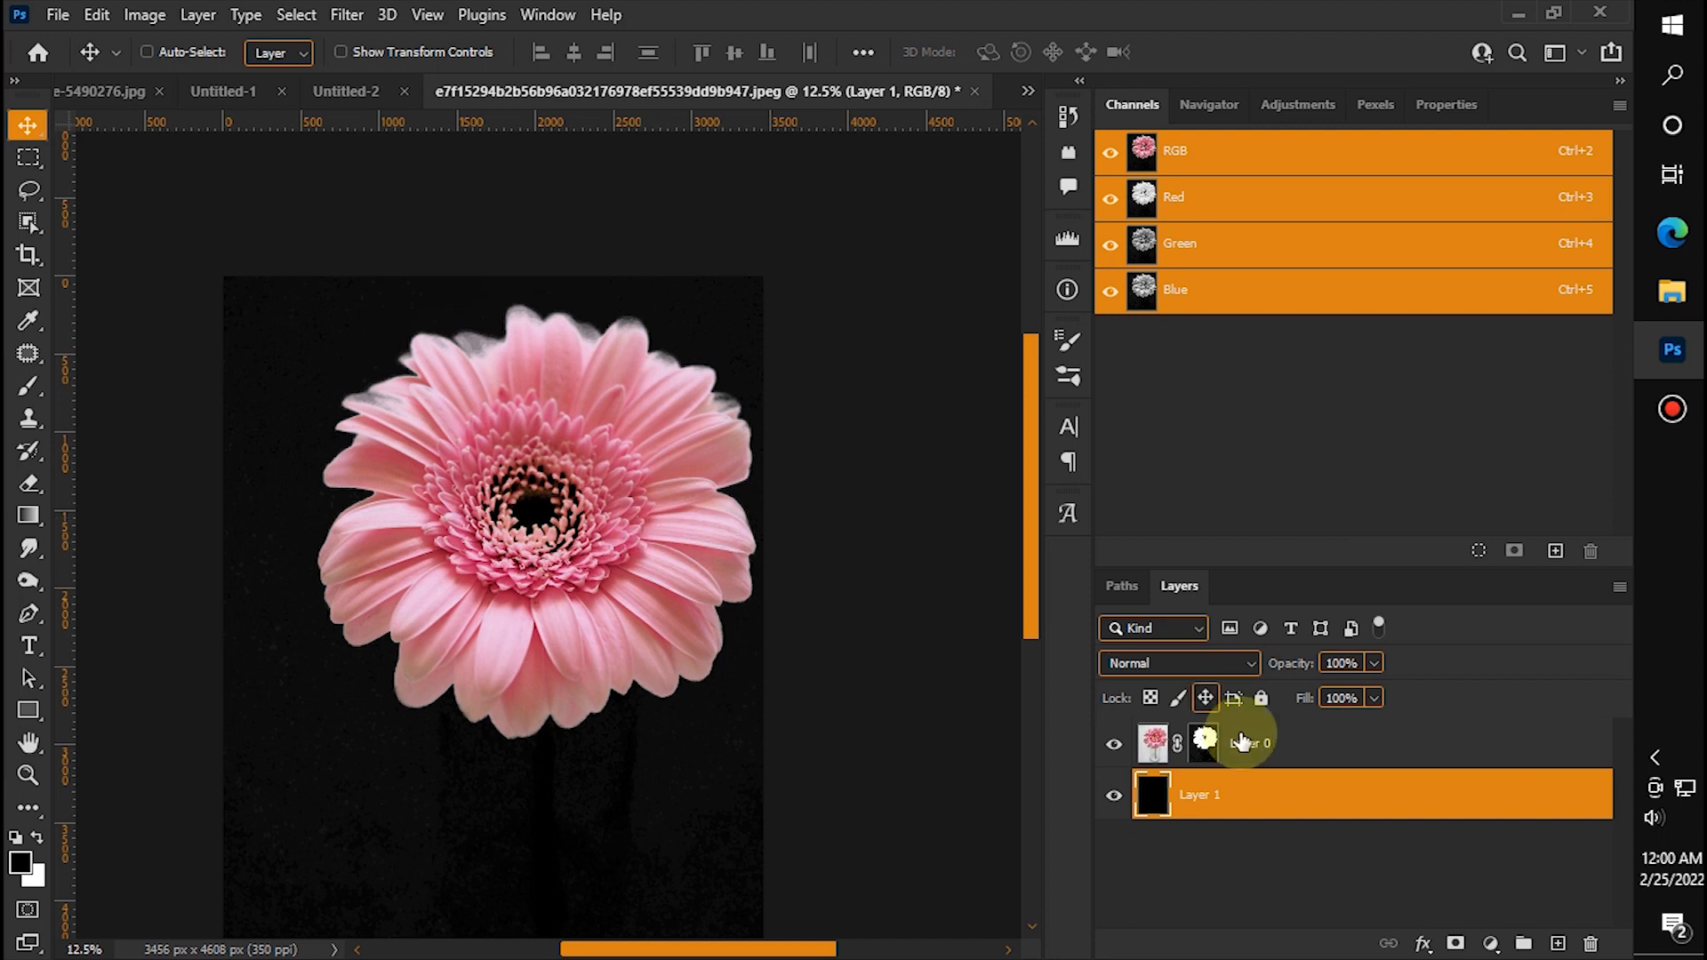
Step: Add a Hue/Saturation adjustment layer above the masked flower layer
{"action": "left_click", "coordinate": [1205, 751]}
{"action": "left_click_drag", "start_coordinate": [590, 724], "coordinate": [630, 671]}
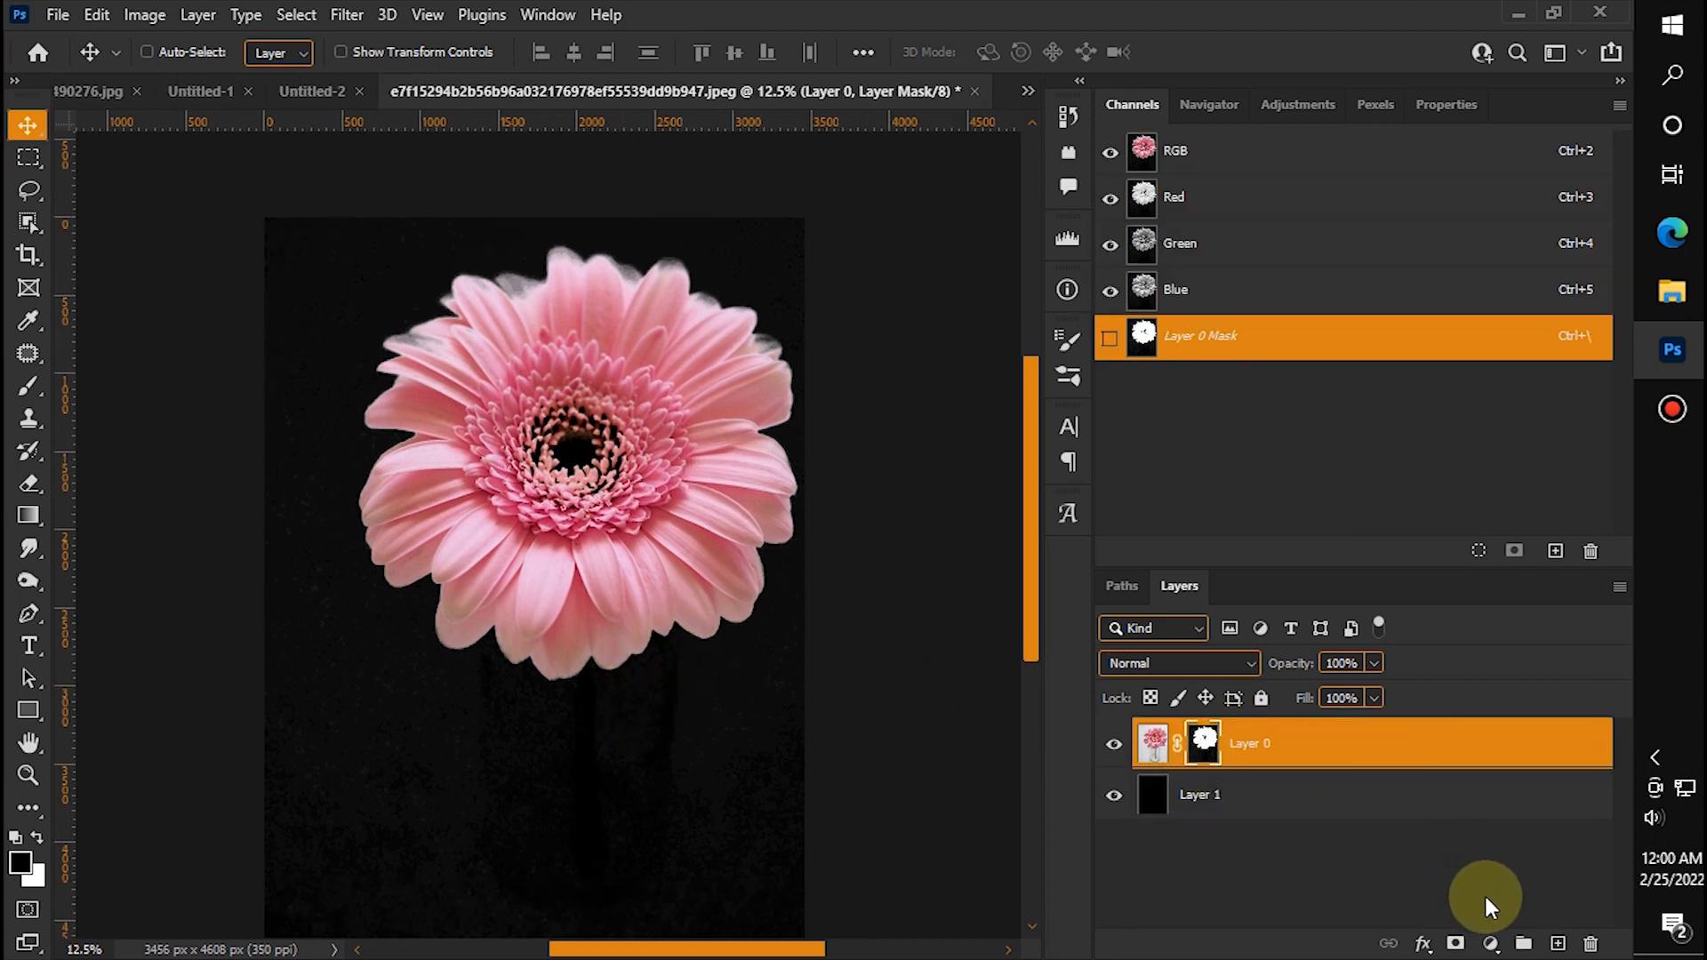
{"action": "left_click", "coordinate": [1491, 943]}
{"action": "left_click", "coordinate": [1501, 694]}
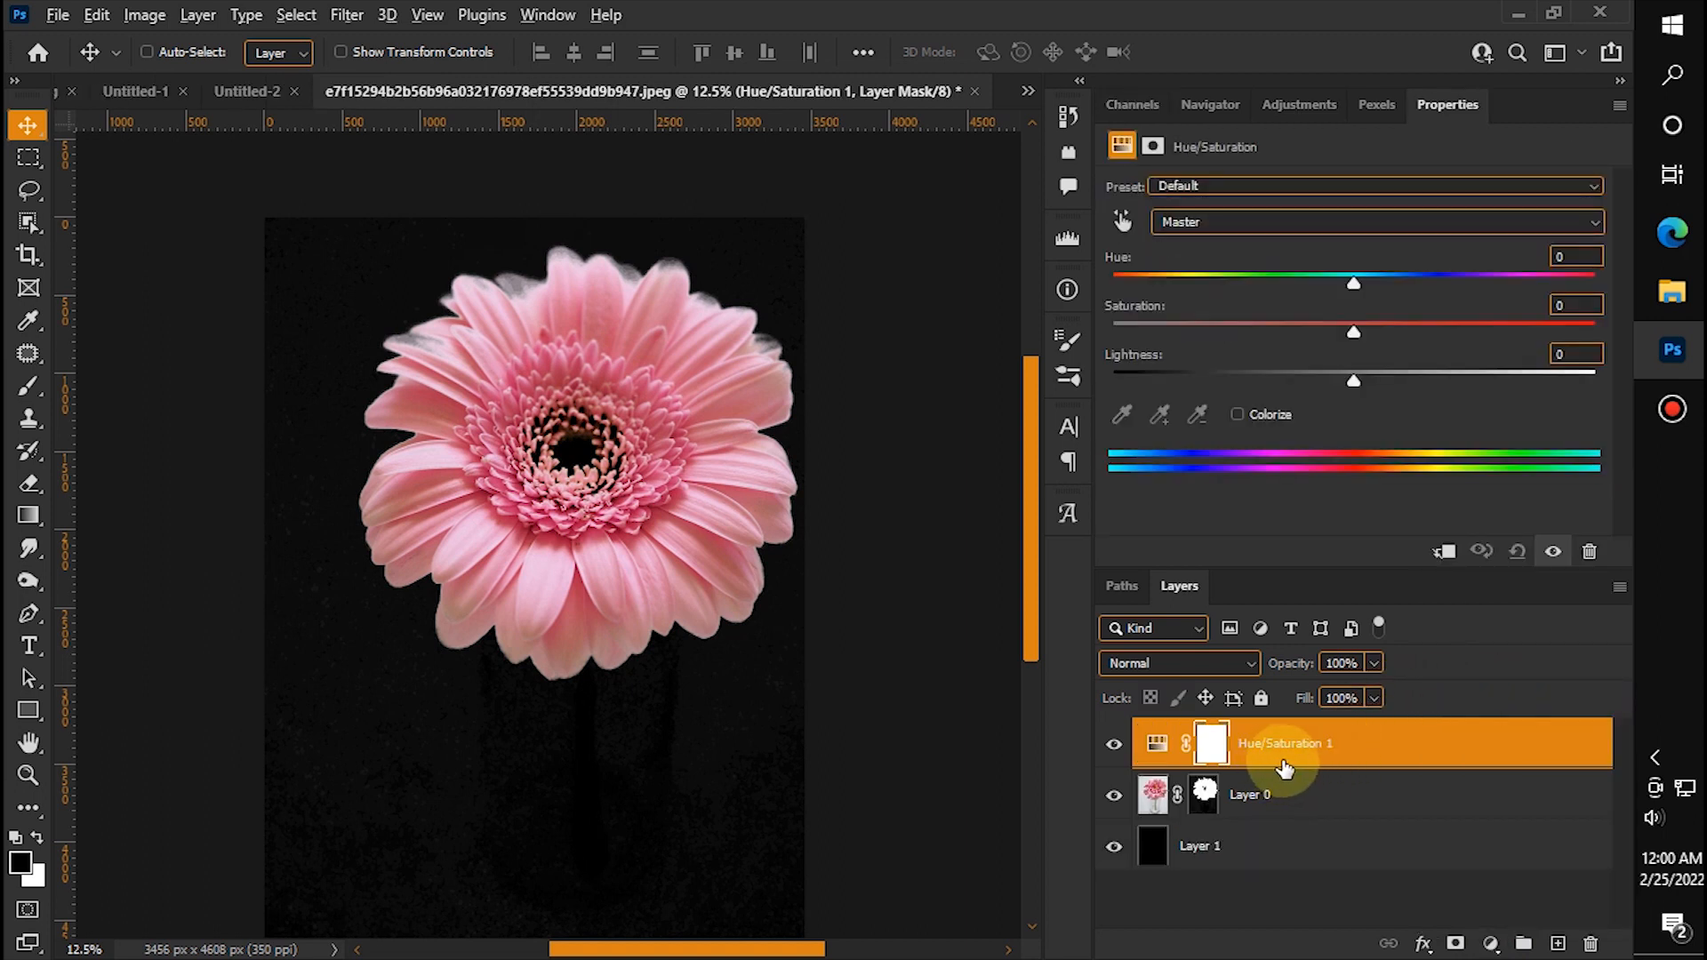
Step: Duplicate the masked flower layer, Layer 0, and hide the original
{"action": "left_click", "coordinate": [1258, 801]}
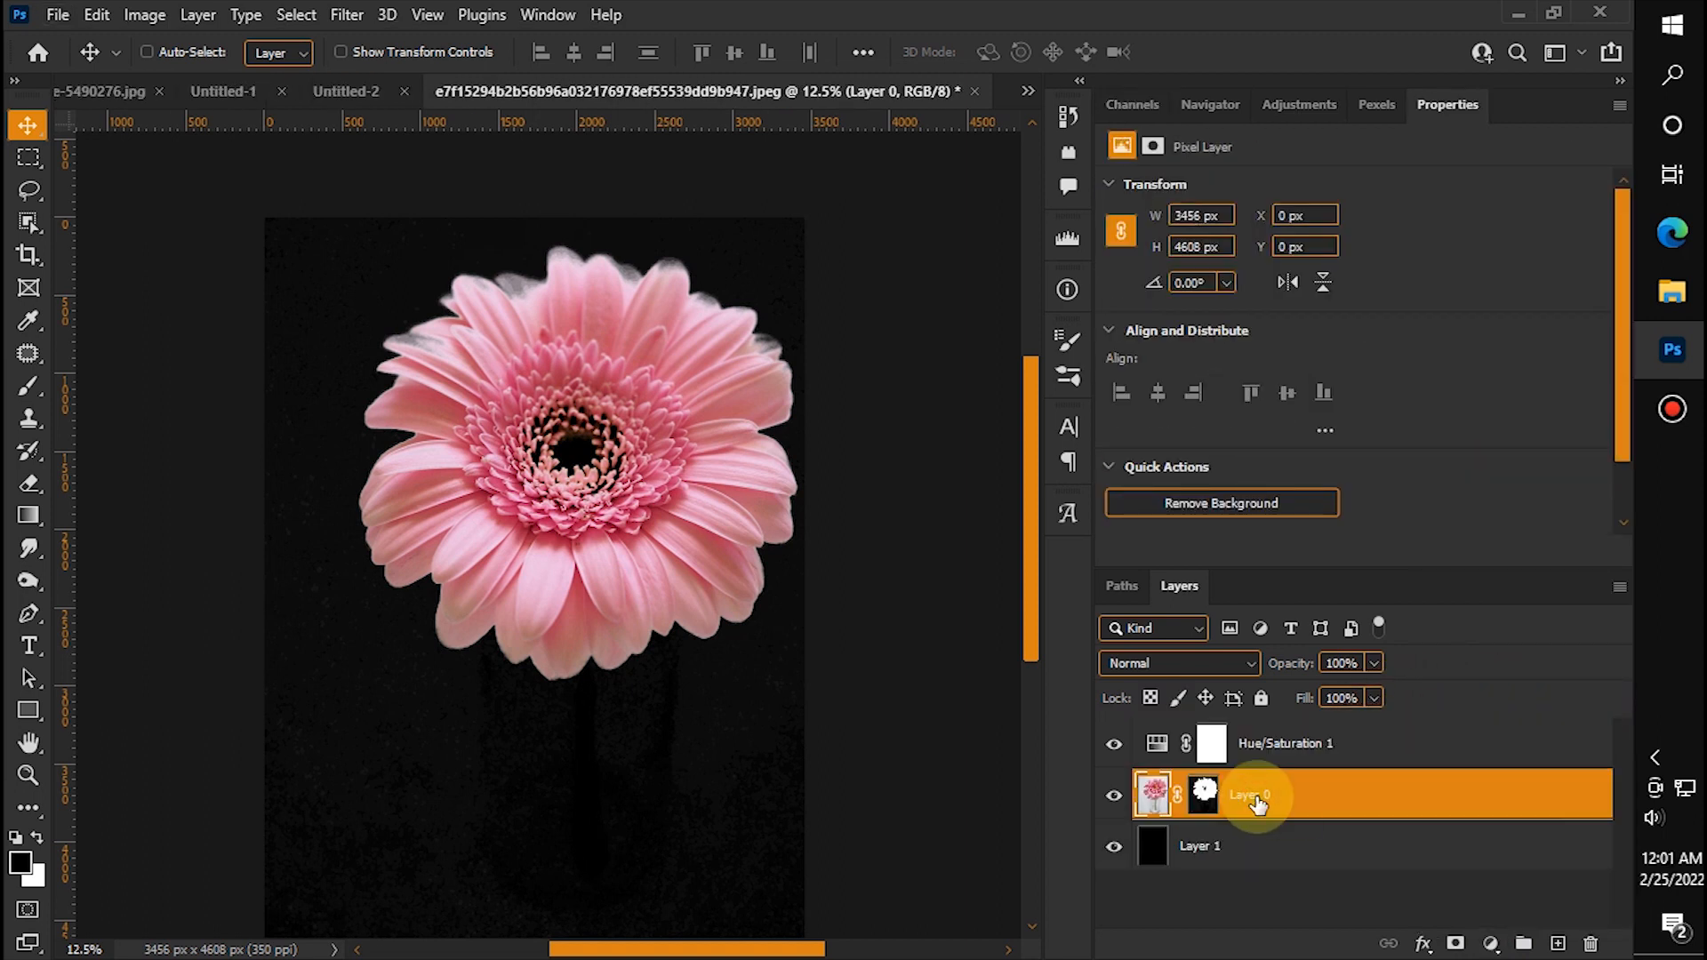
{"action": "key", "text": "ctrl+j"}
{"action": "left_click", "coordinate": [1114, 846]}
Step: Clip the Hue/Saturation adjustment to the duplicated flower layer
{"action": "left_click_drag", "start_coordinate": [1257, 792], "coordinate": [1299, 762]}
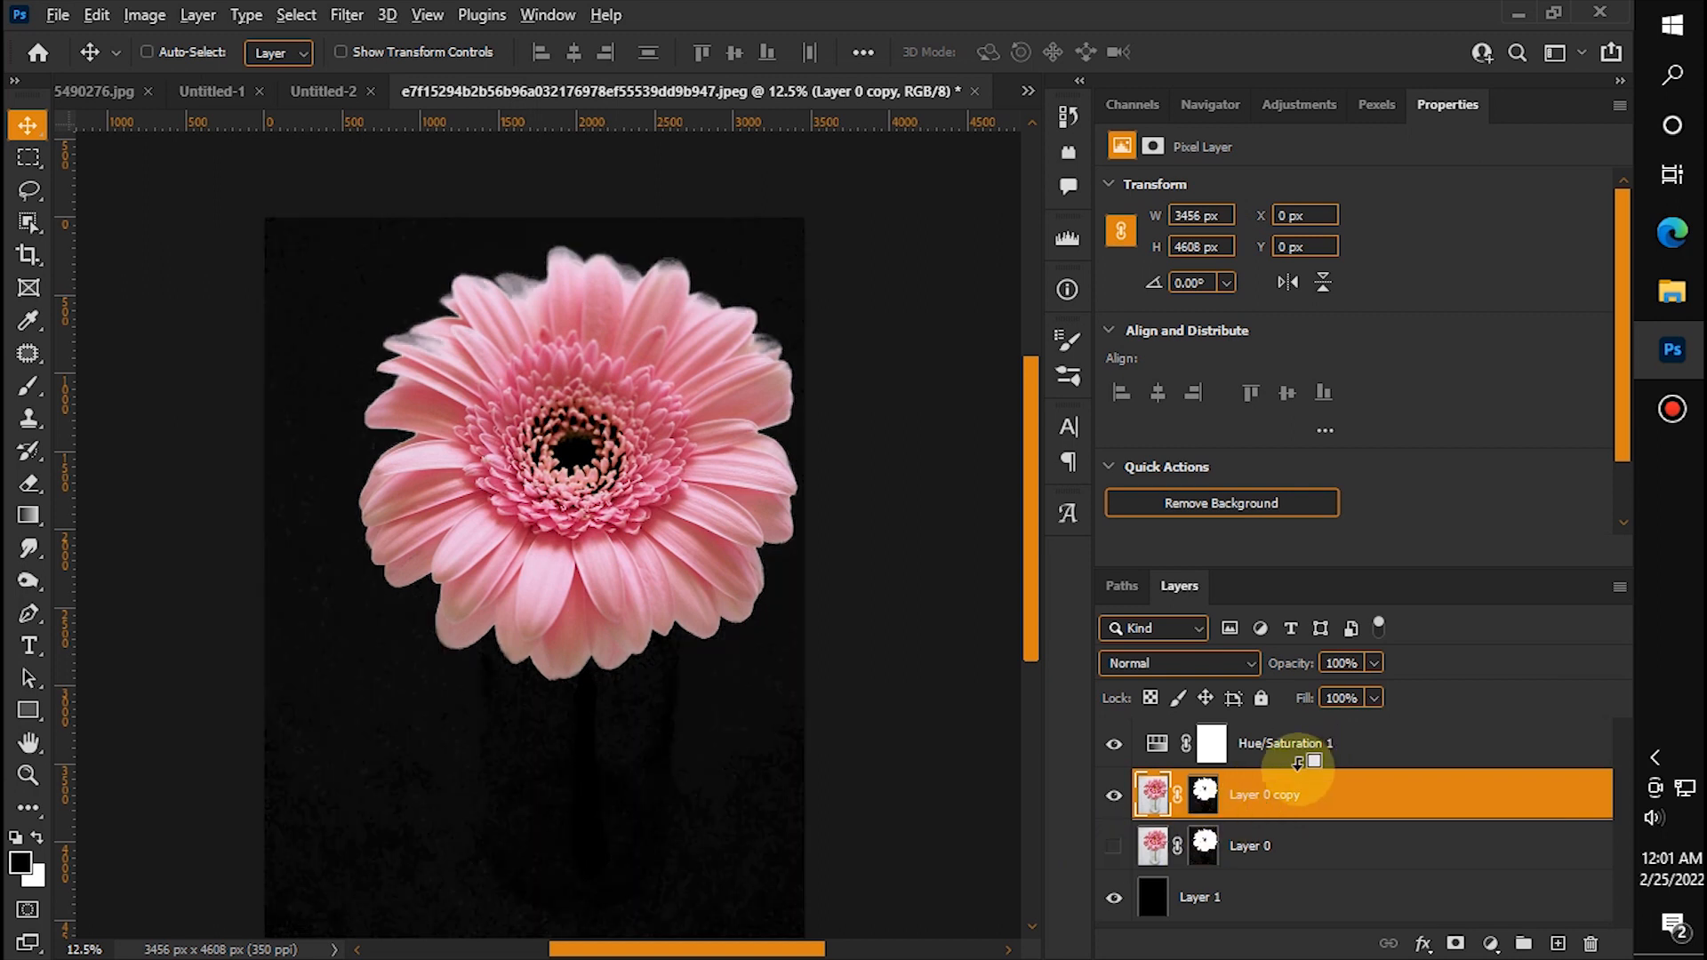
{"action": "left_click", "coordinate": [1285, 747]}
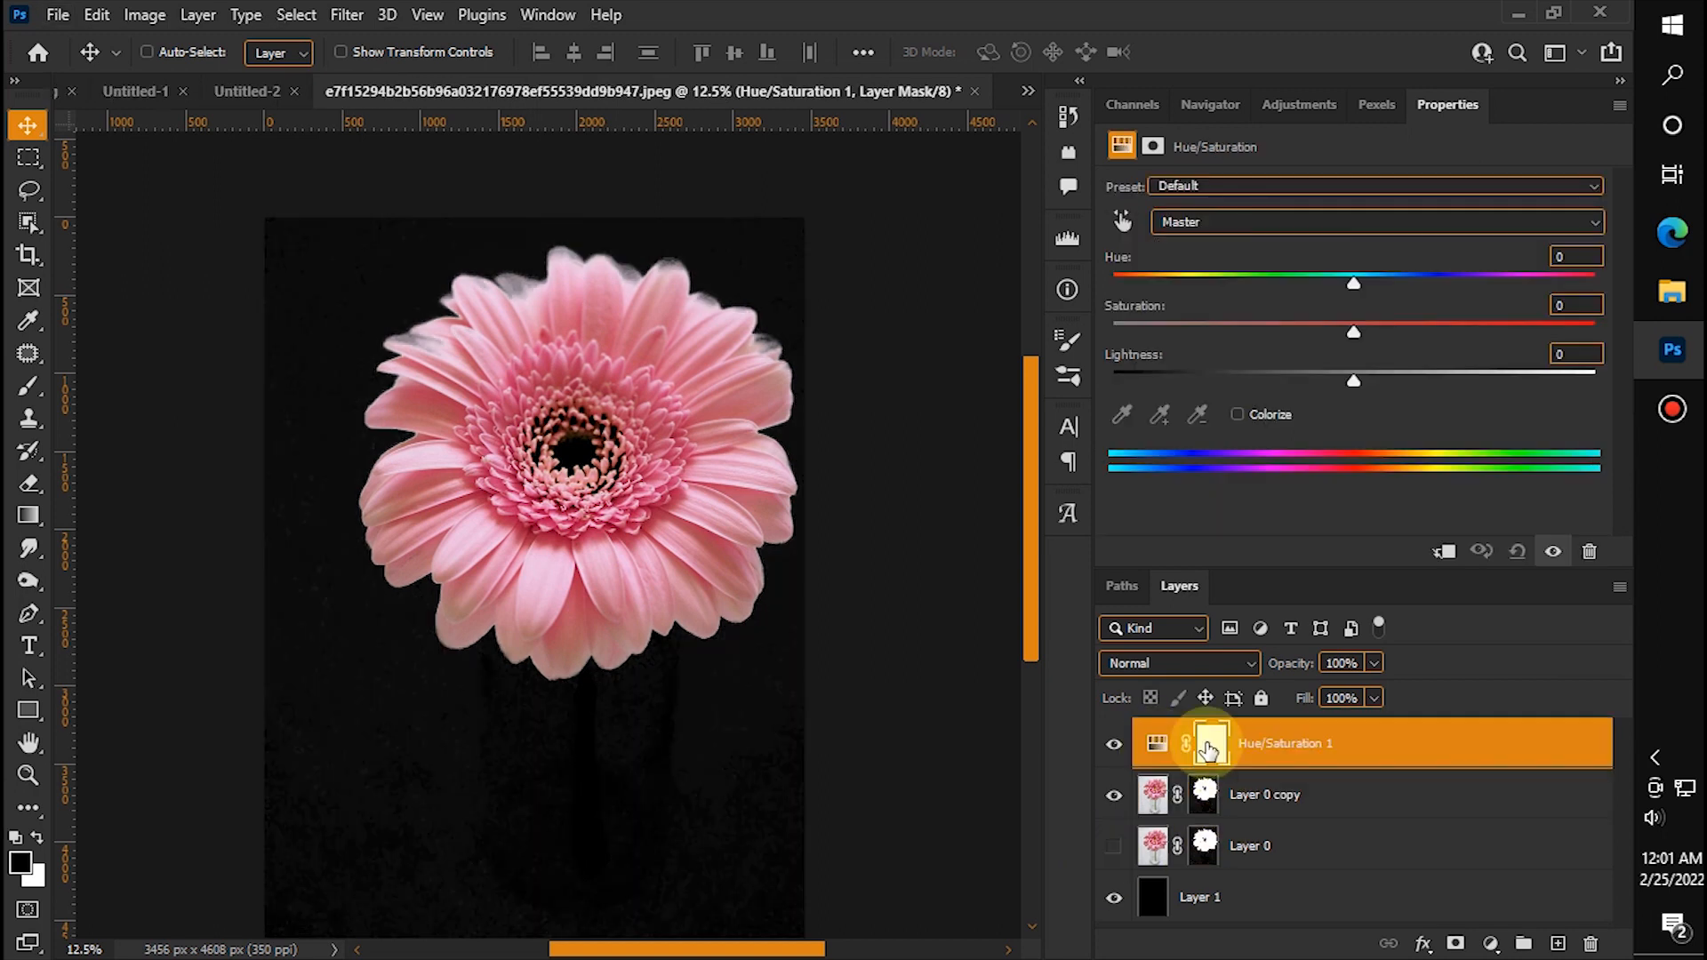
{"action": "left_click", "coordinate": [1444, 556]}
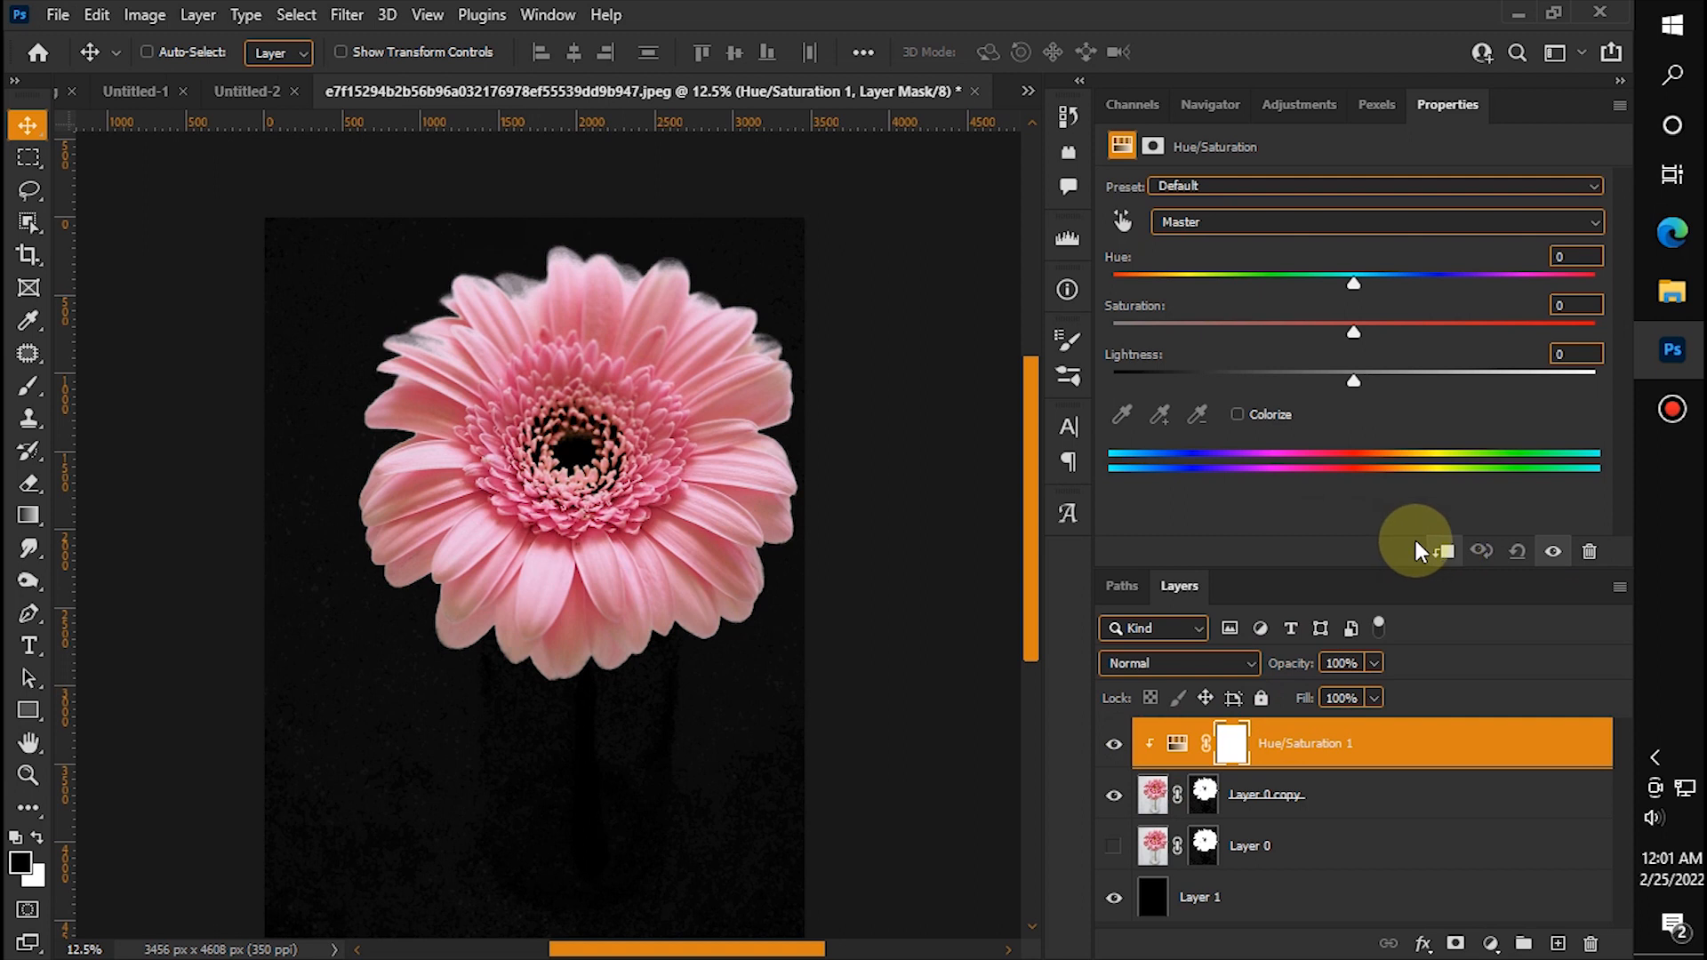
Step: Recolour the flower, trying hue -180 with saturation -57 and settling on hue +48 with saturation +19
{"action": "left_click_drag", "start_coordinate": [1358, 274], "coordinate": [1102, 335]}
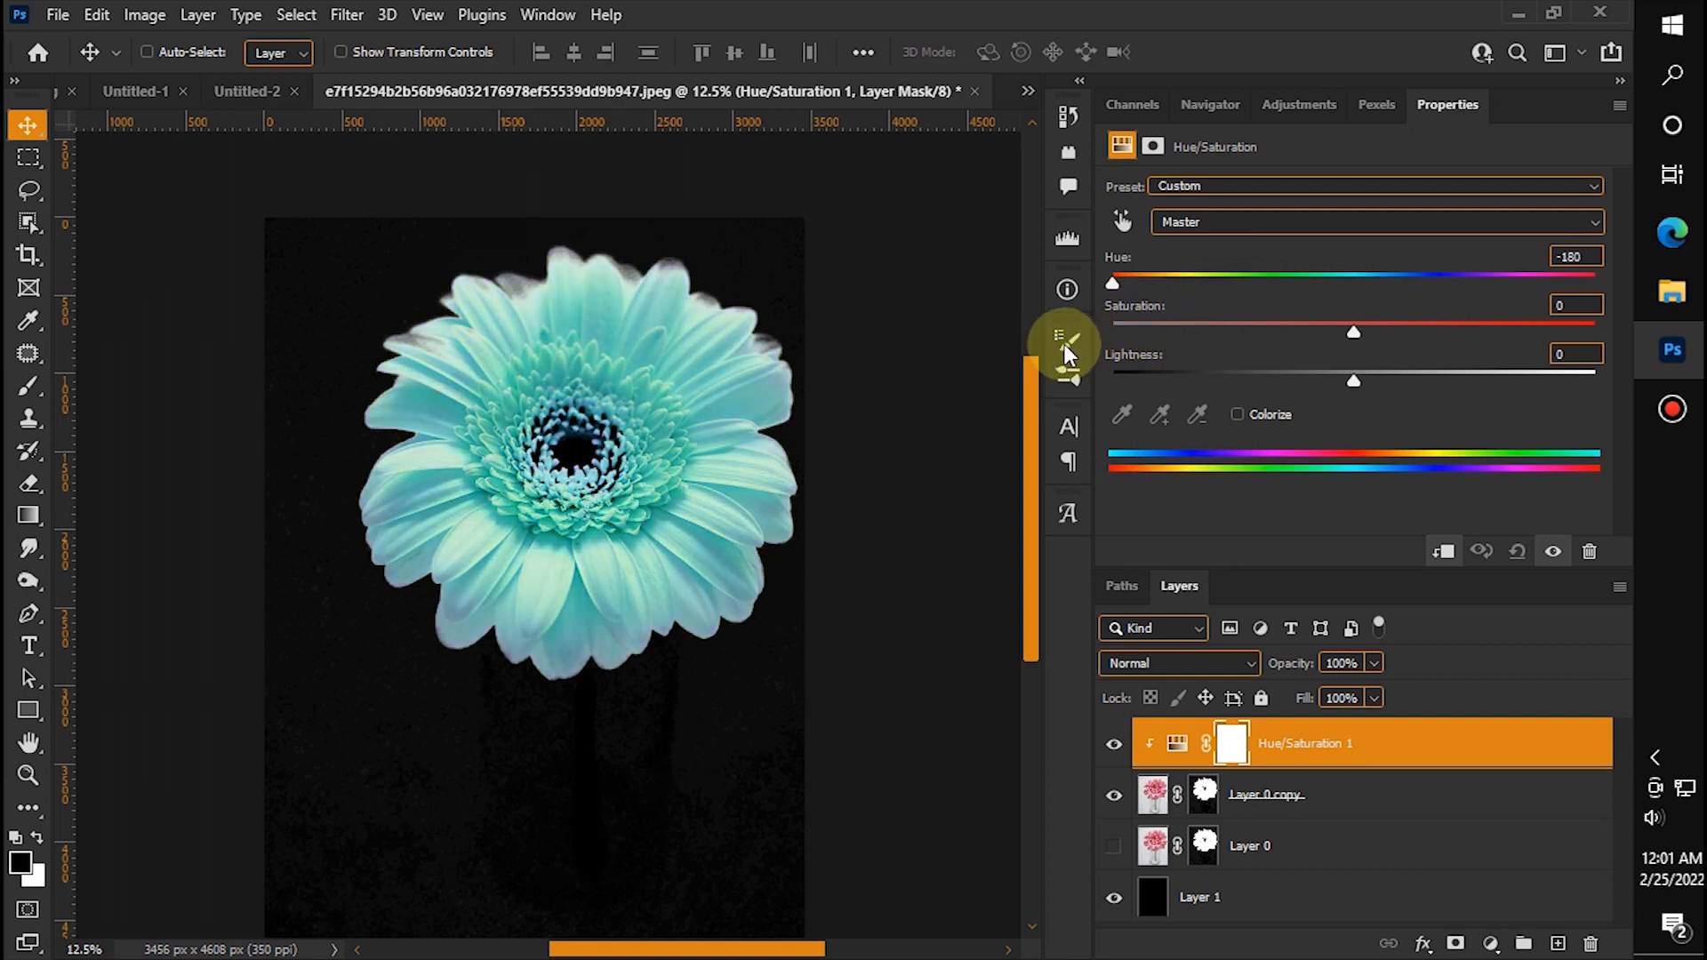
{"action": "left_click_drag", "start_coordinate": [1351, 334], "coordinate": [1282, 332]}
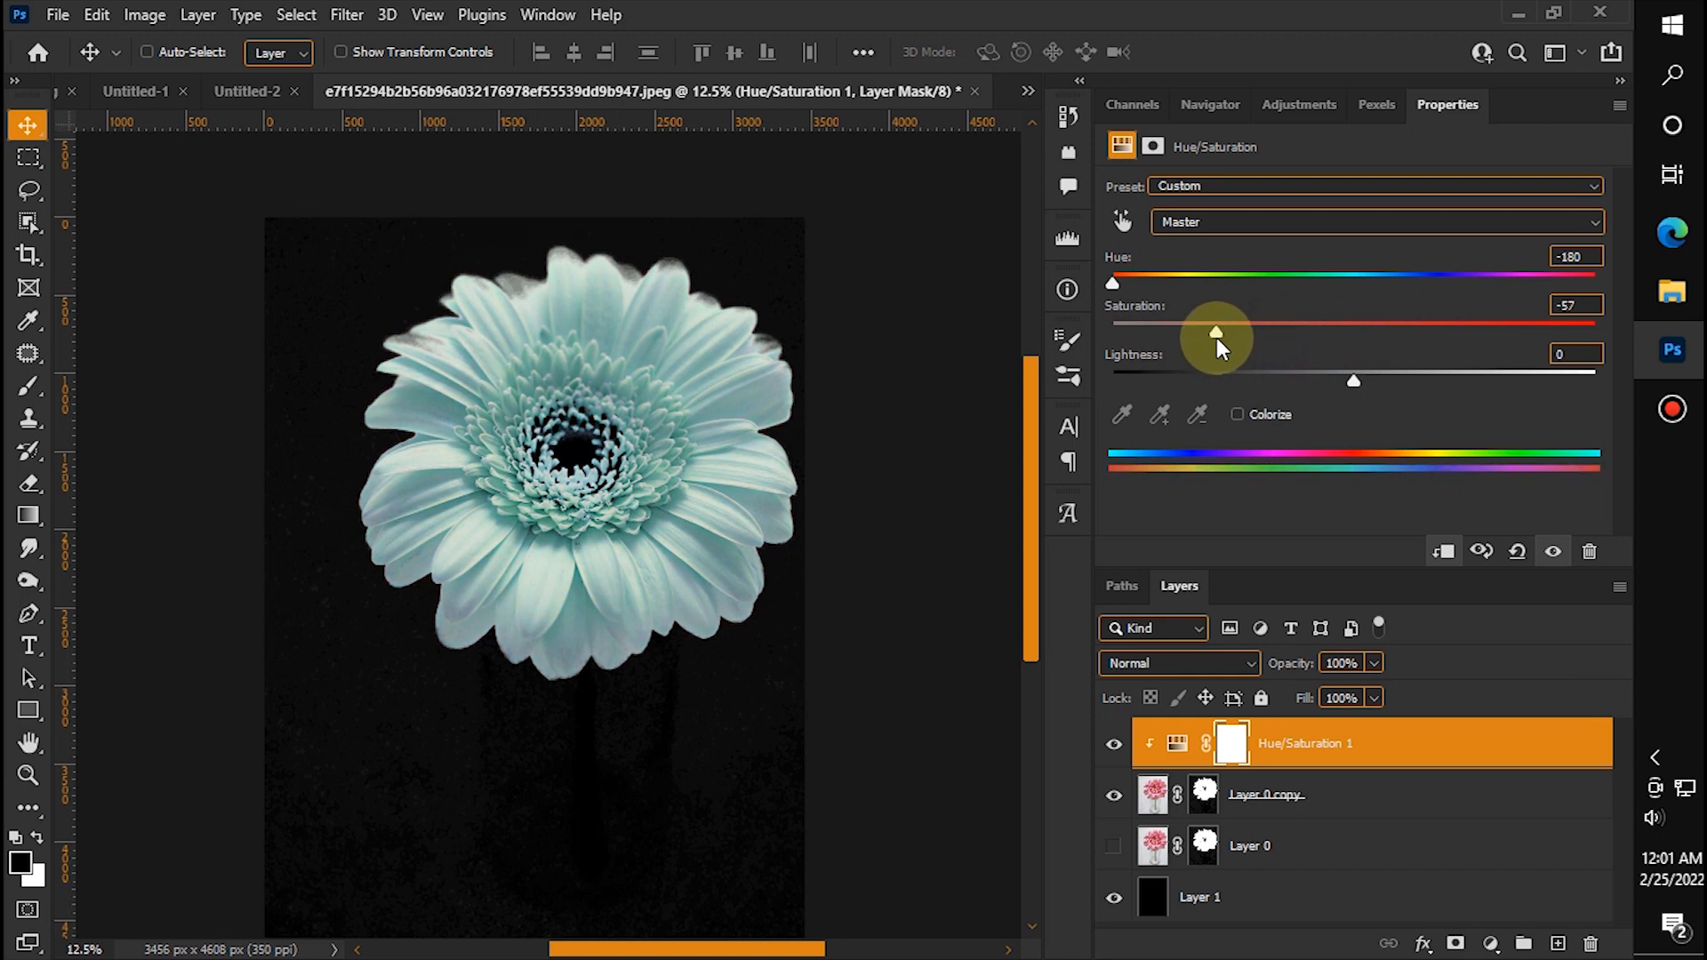
{"action": "left_click_drag", "start_coordinate": [1353, 281], "coordinate": [1467, 273]}
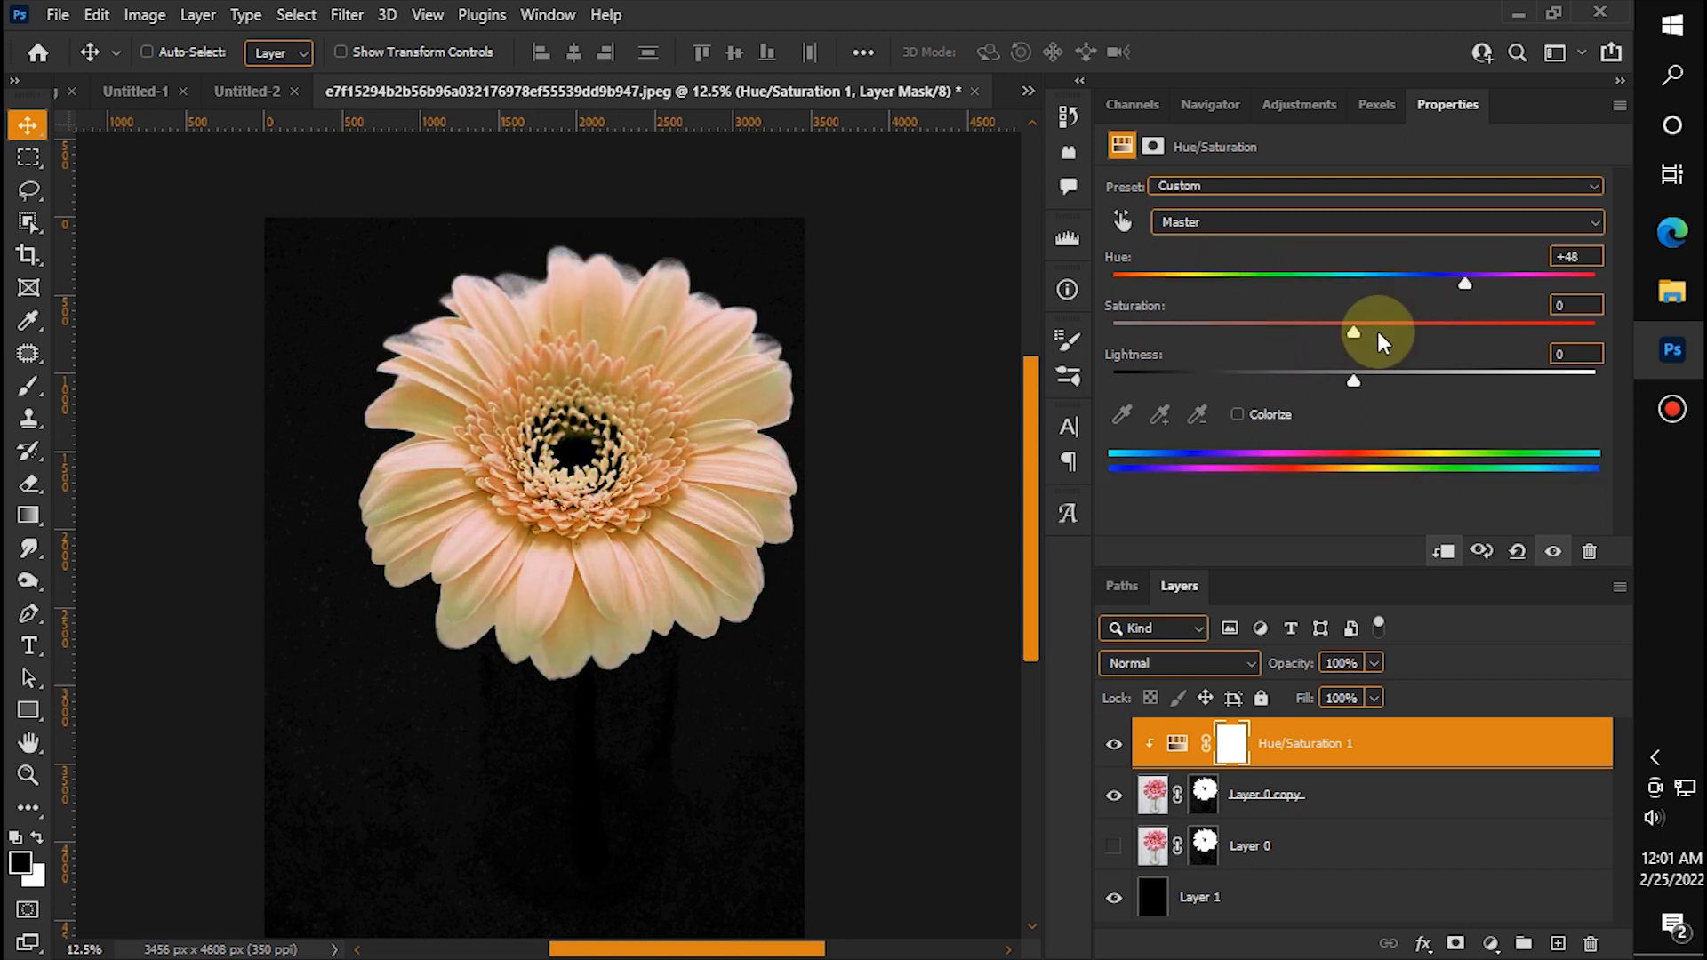
{"action": "left_click_drag", "start_coordinate": [1353, 332], "coordinate": [1400, 336]}
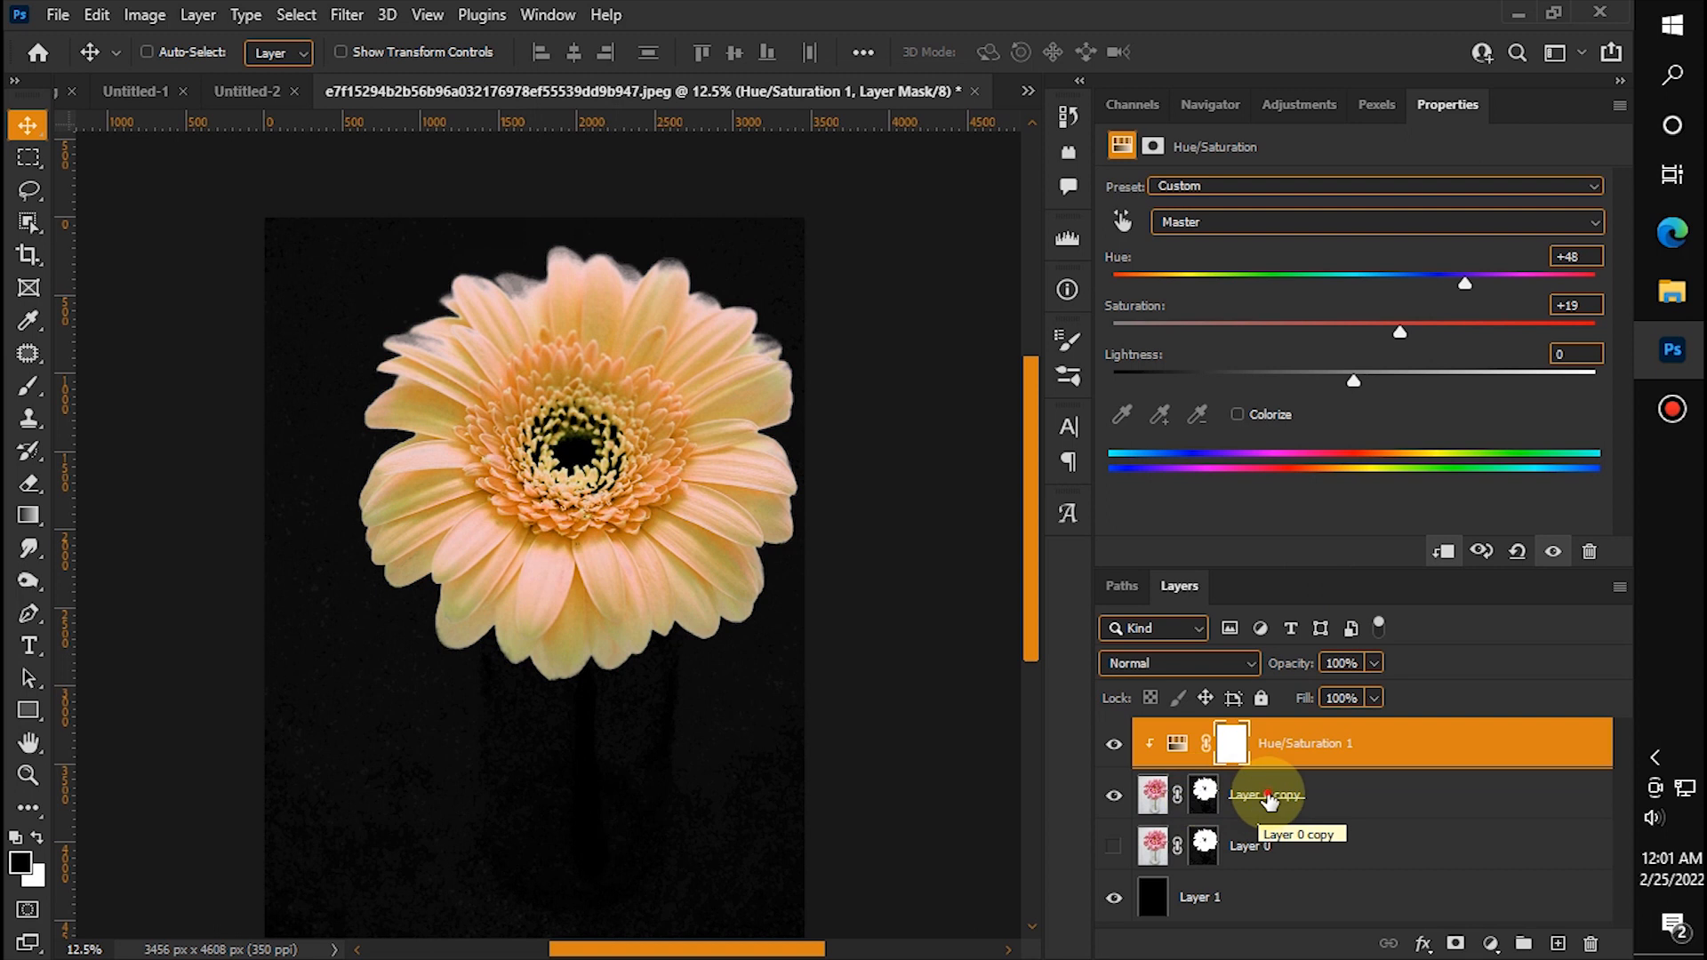
Step: Hide the black layer, show Layer 0 and delete its mask to bring back the original background
{"action": "left_click", "coordinate": [1268, 796]}
{"action": "left_click", "coordinate": [1258, 861]}
{"action": "left_click", "coordinate": [1117, 898]}
{"action": "left_click", "coordinate": [1115, 846]}
{"action": "left_click", "coordinate": [1204, 846]}
{"action": "left_click_drag", "start_coordinate": [1204, 846], "coordinate": [1590, 943]}
{"action": "left_click", "coordinate": [912, 395]}
{"action": "left_click_drag", "start_coordinate": [748, 670], "coordinate": [799, 620]}
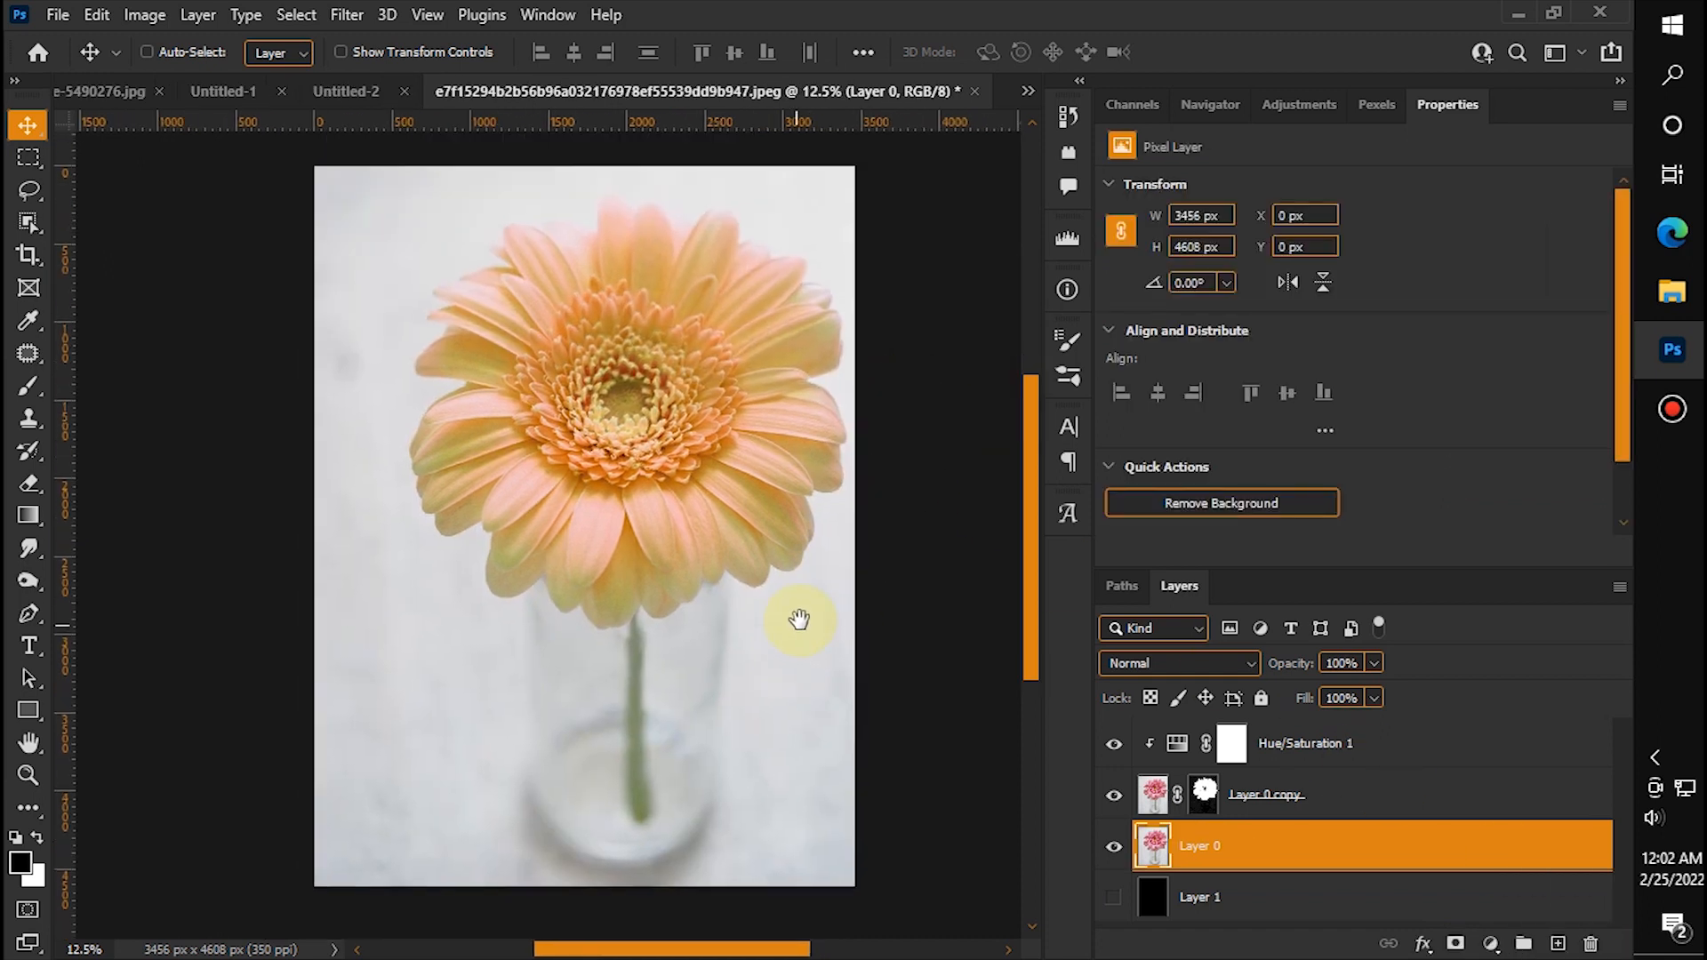
Step: Review the properties of the flower's mask and adjustment, and lower the hue in the Hue/Saturation adjustment
{"action": "left_click", "coordinate": [1204, 794]}
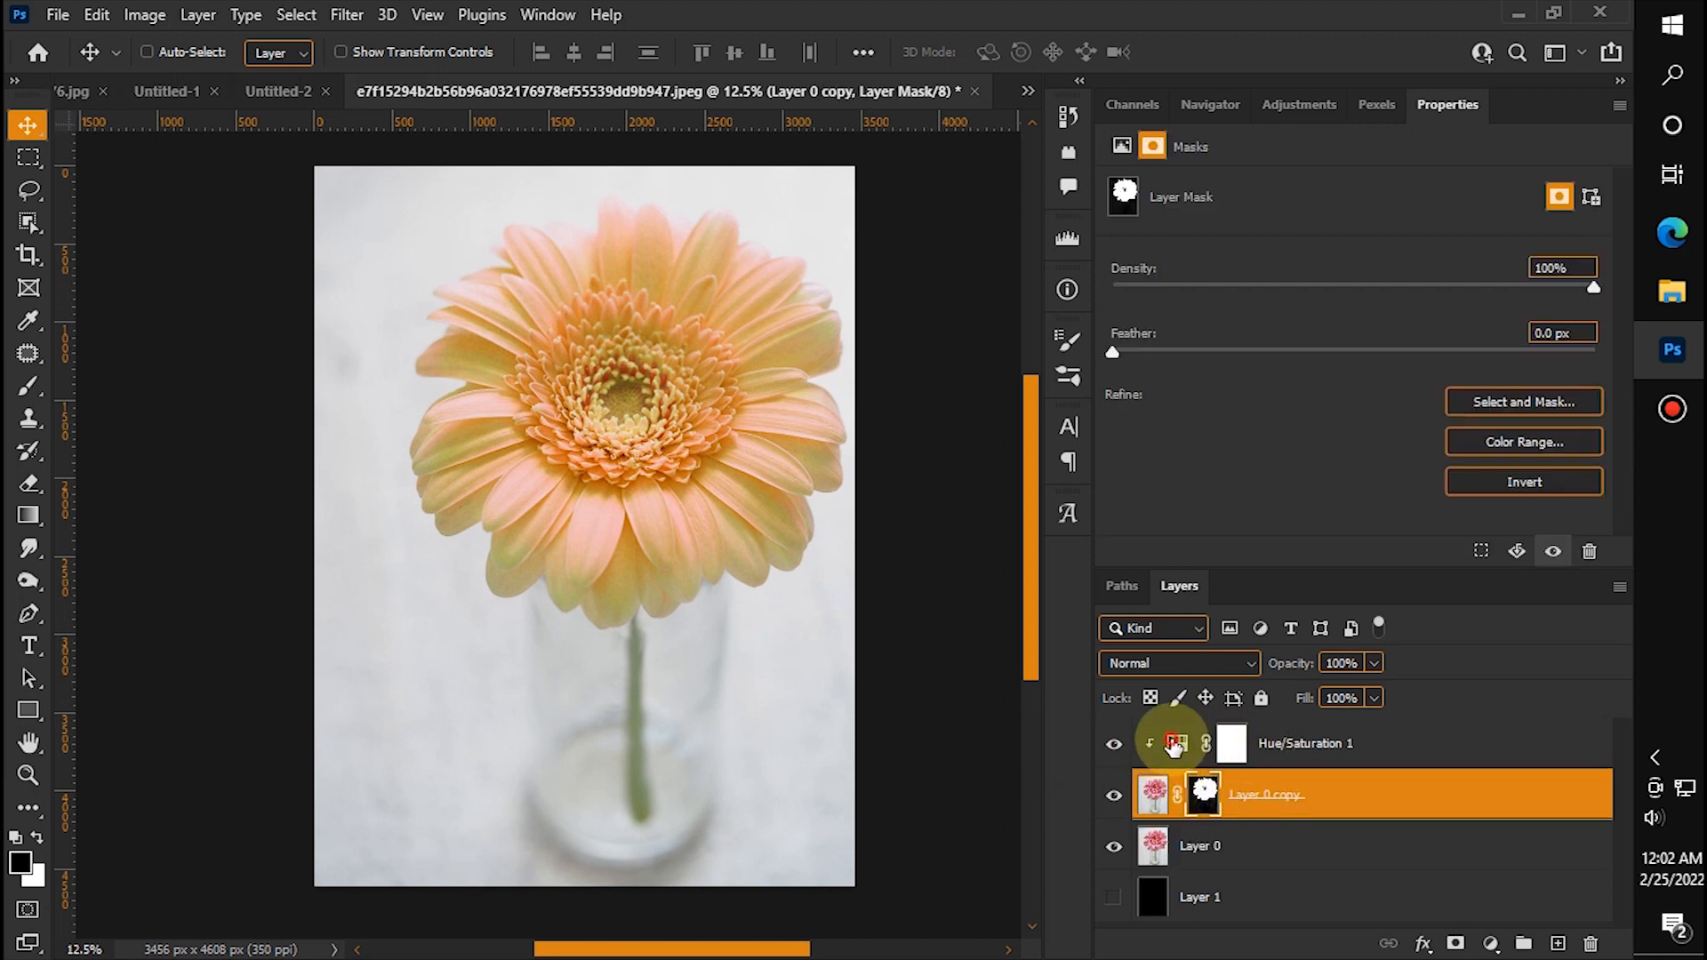
{"action": "left_click", "coordinate": [1174, 745]}
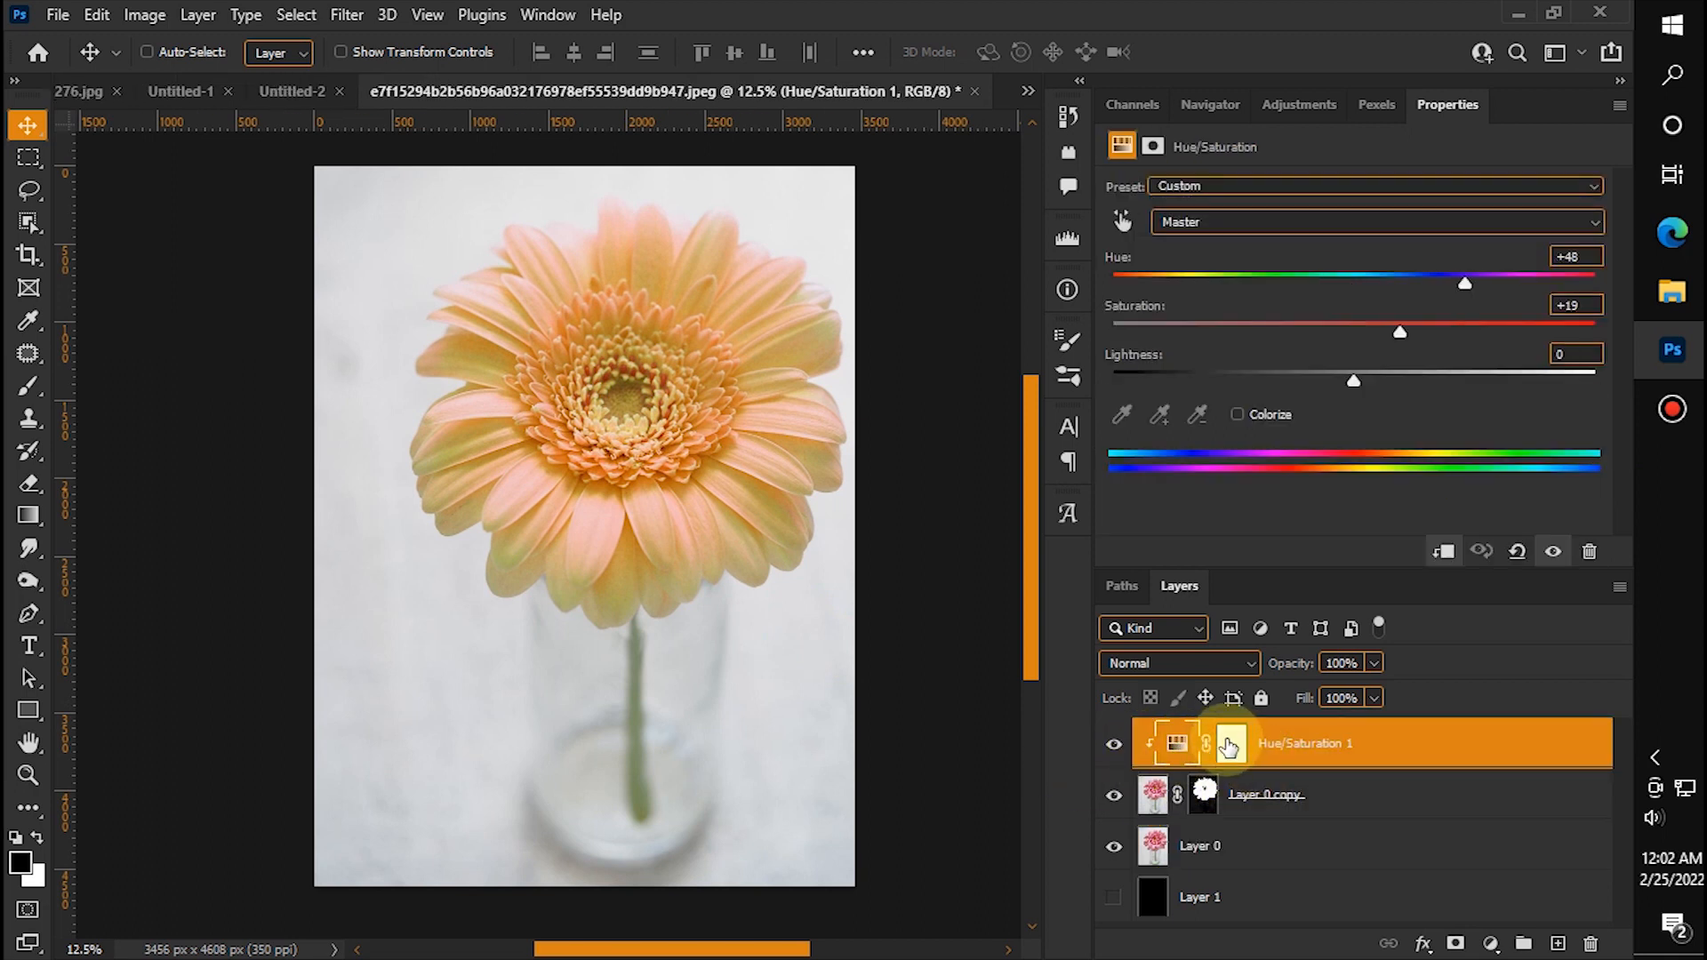
{"action": "left_click", "coordinate": [1200, 836]}
{"action": "left_click", "coordinate": [1204, 789]}
{"action": "left_click", "coordinate": [1138, 749]}
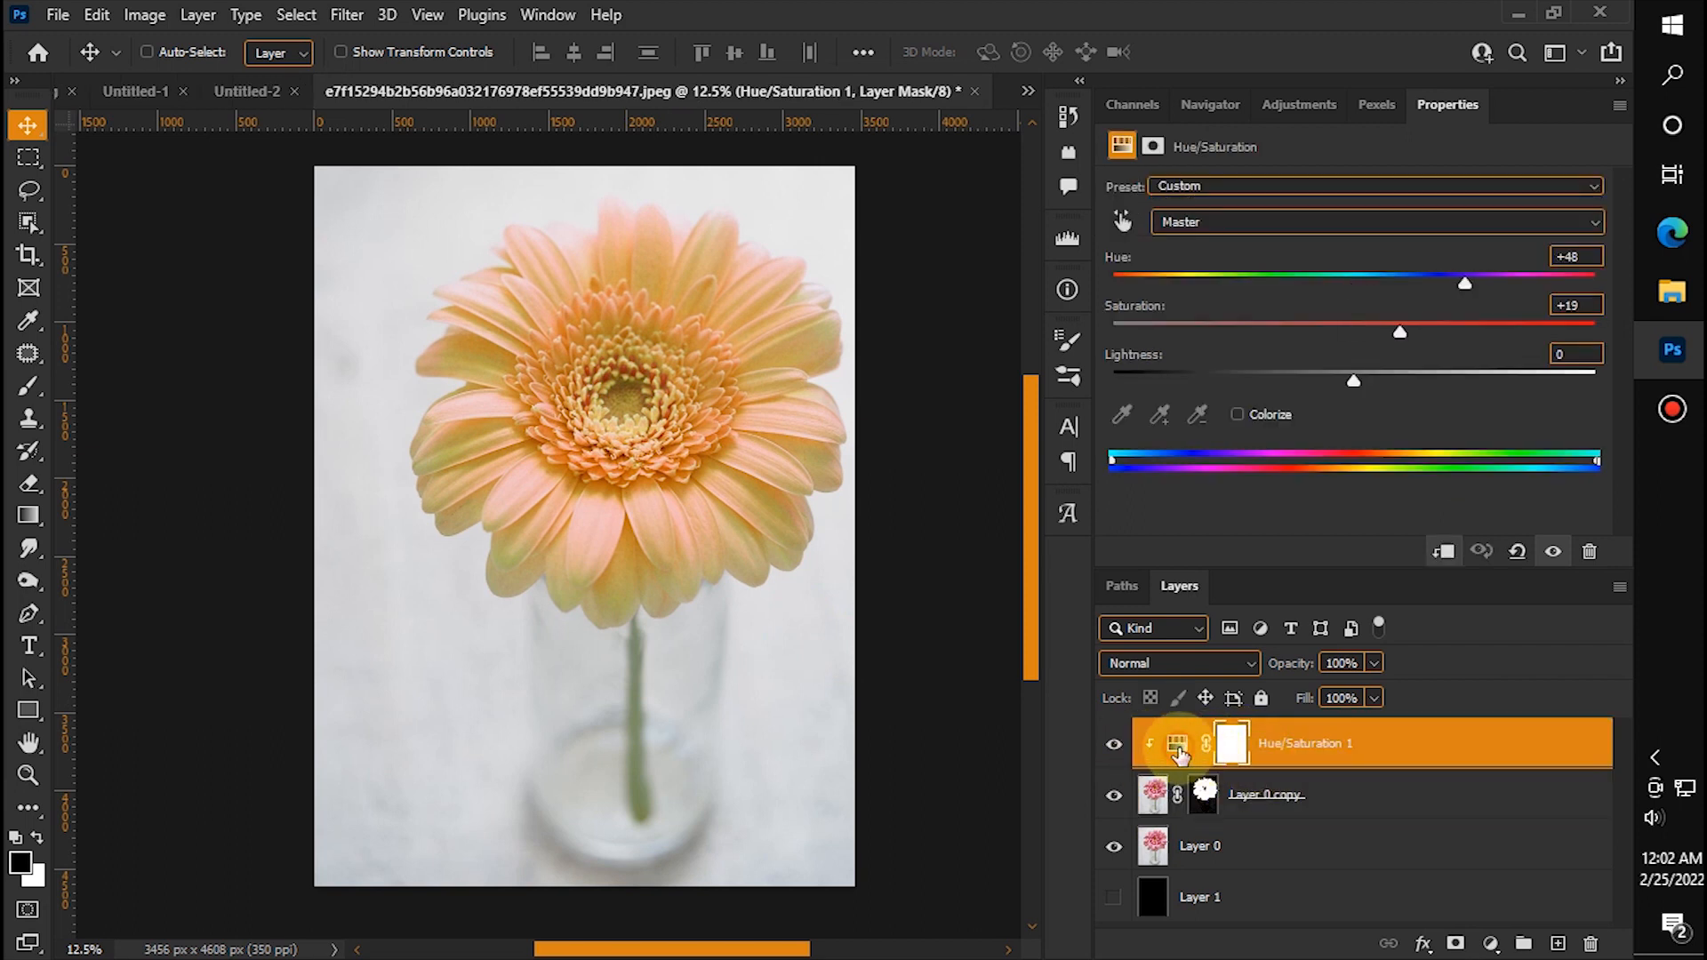
{"action": "left_click", "coordinate": [1238, 743]}
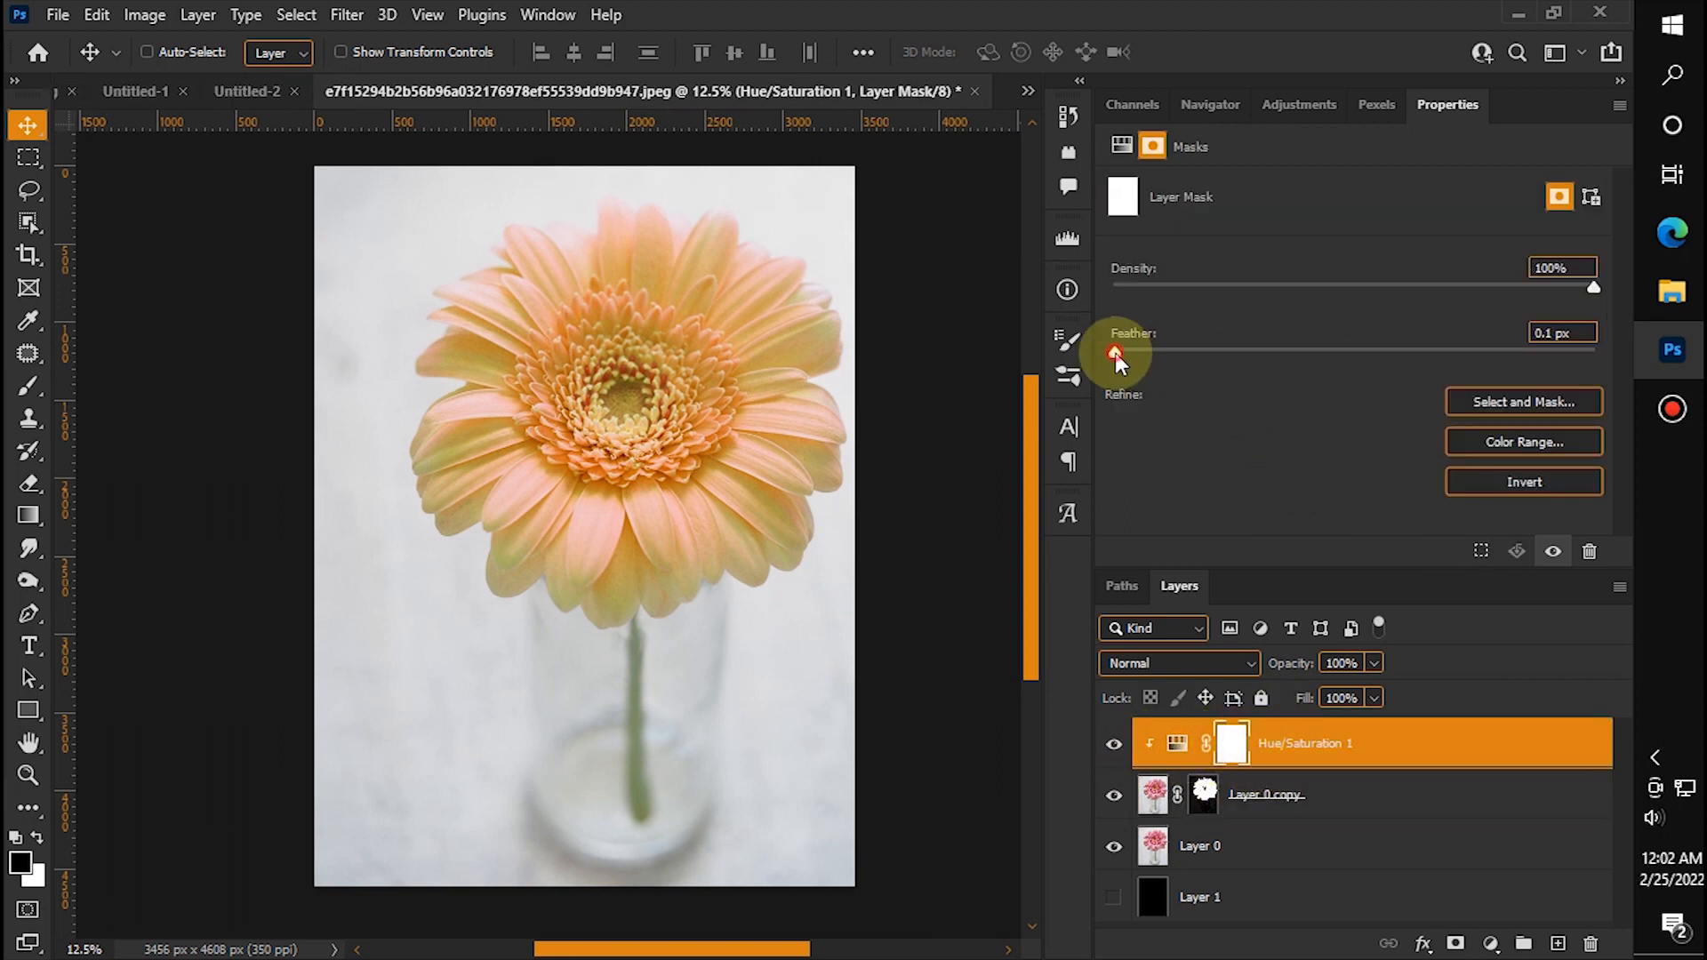
{"action": "left_click", "coordinate": [1177, 743]}
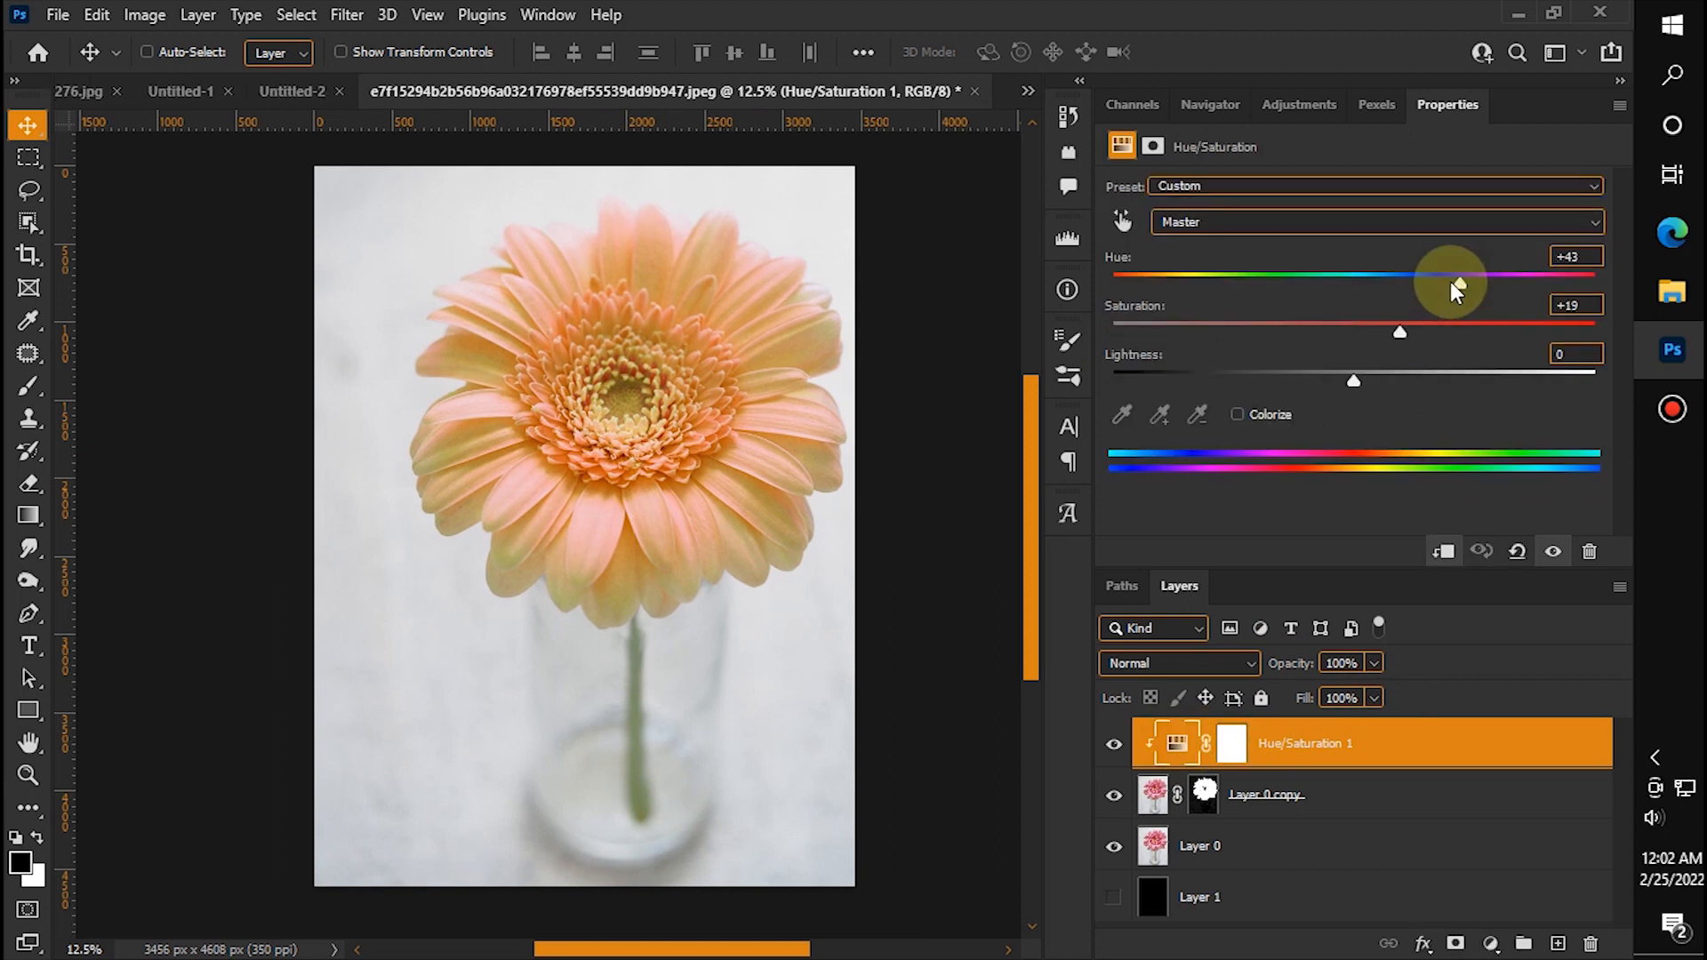
{"action": "left_click_drag", "start_coordinate": [1457, 284], "coordinate": [1410, 284]}
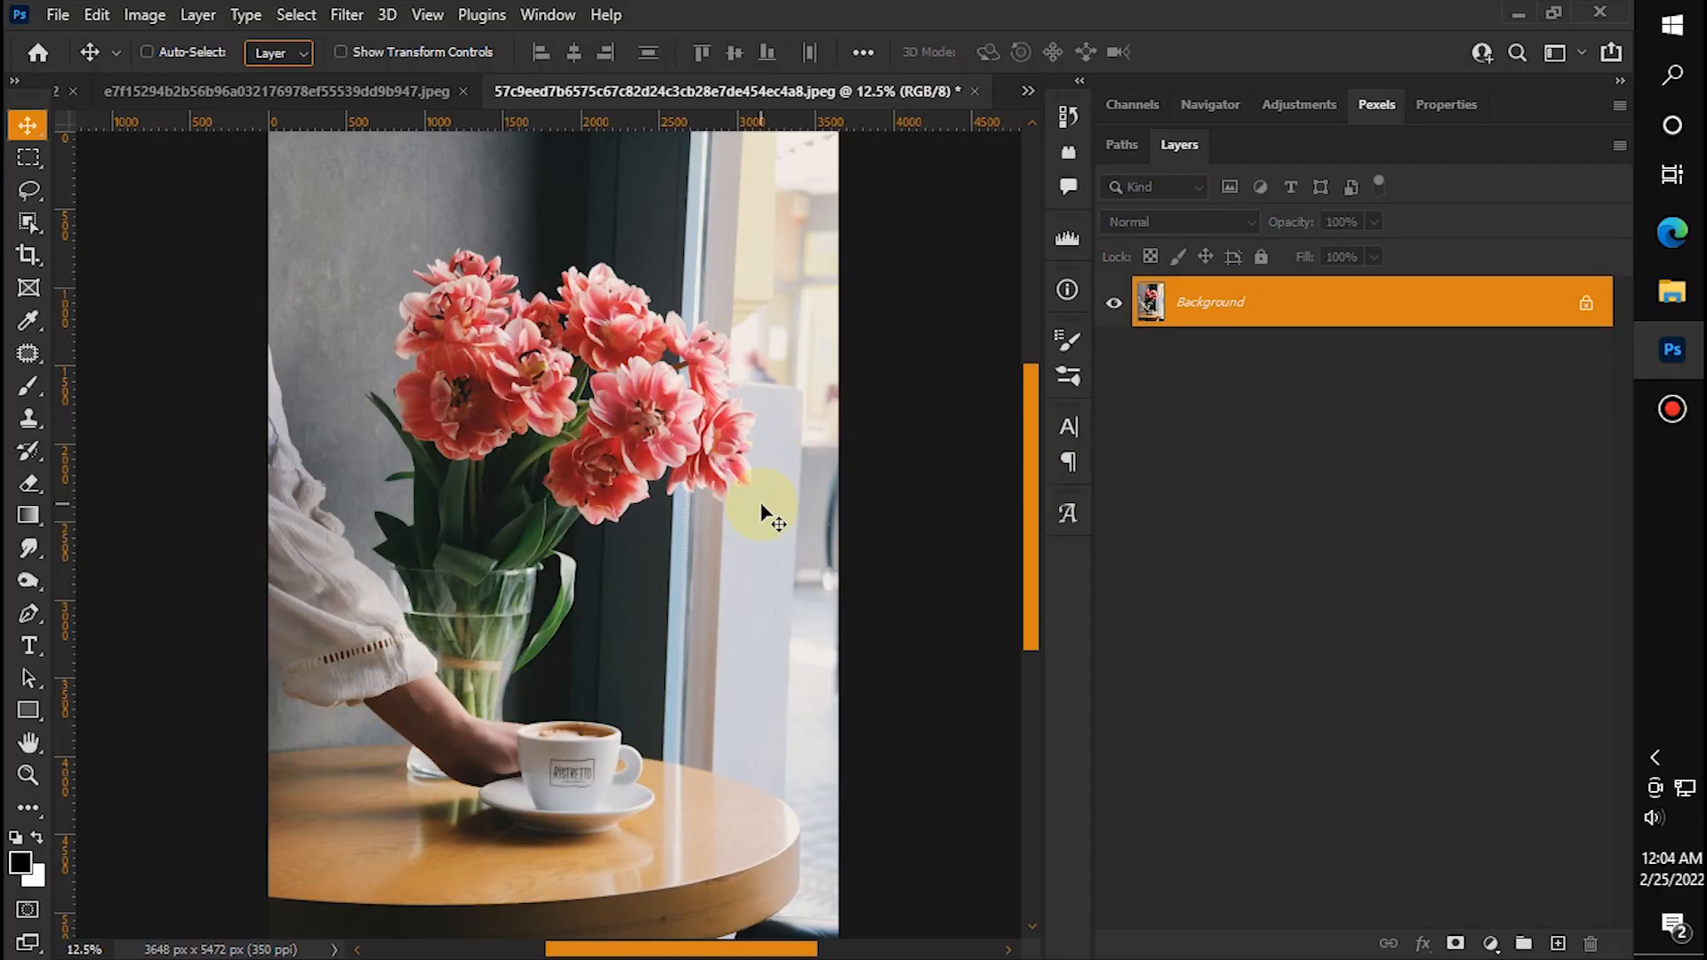
Step: Try a Color Range selection of the red tulips on the Background layer, adding darker petal tones as samples
{"action": "key", "text": "ctrl+plus"}
{"action": "key", "text": "ctrl+plus"}
{"action": "scroll", "coordinate": [533, 445], "scroll_direction": "up", "scroll_amount": 3}
{"action": "left_click", "coordinate": [346, 14]}
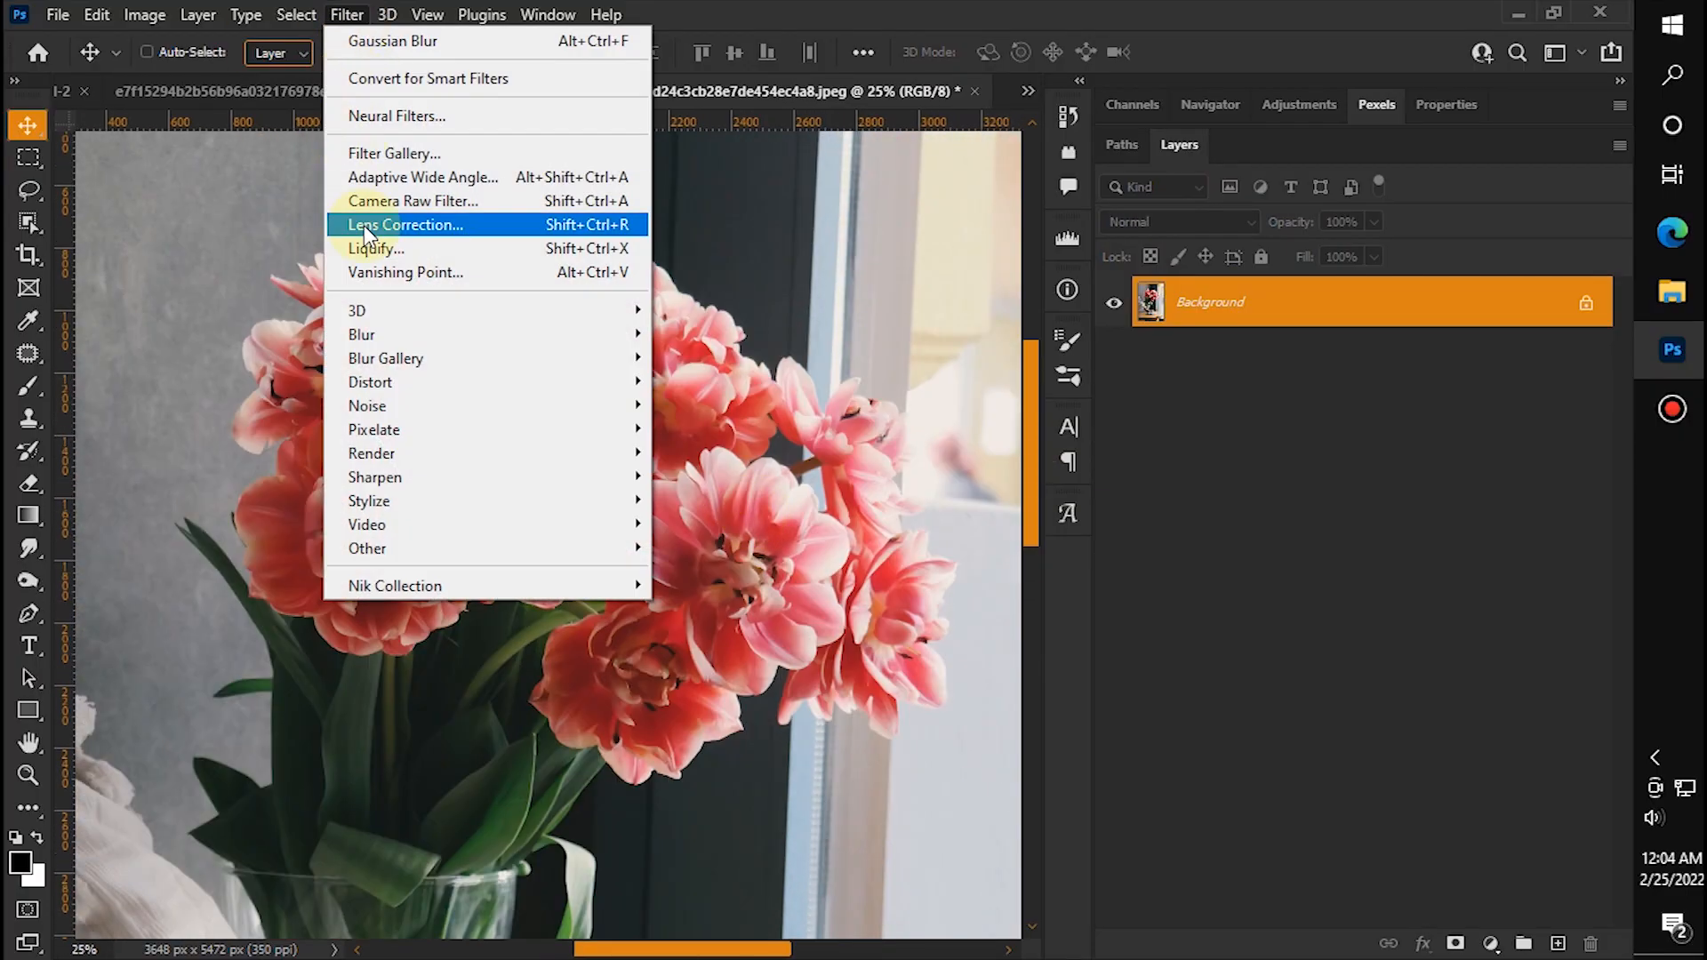
{"action": "left_click", "coordinate": [335, 257]}
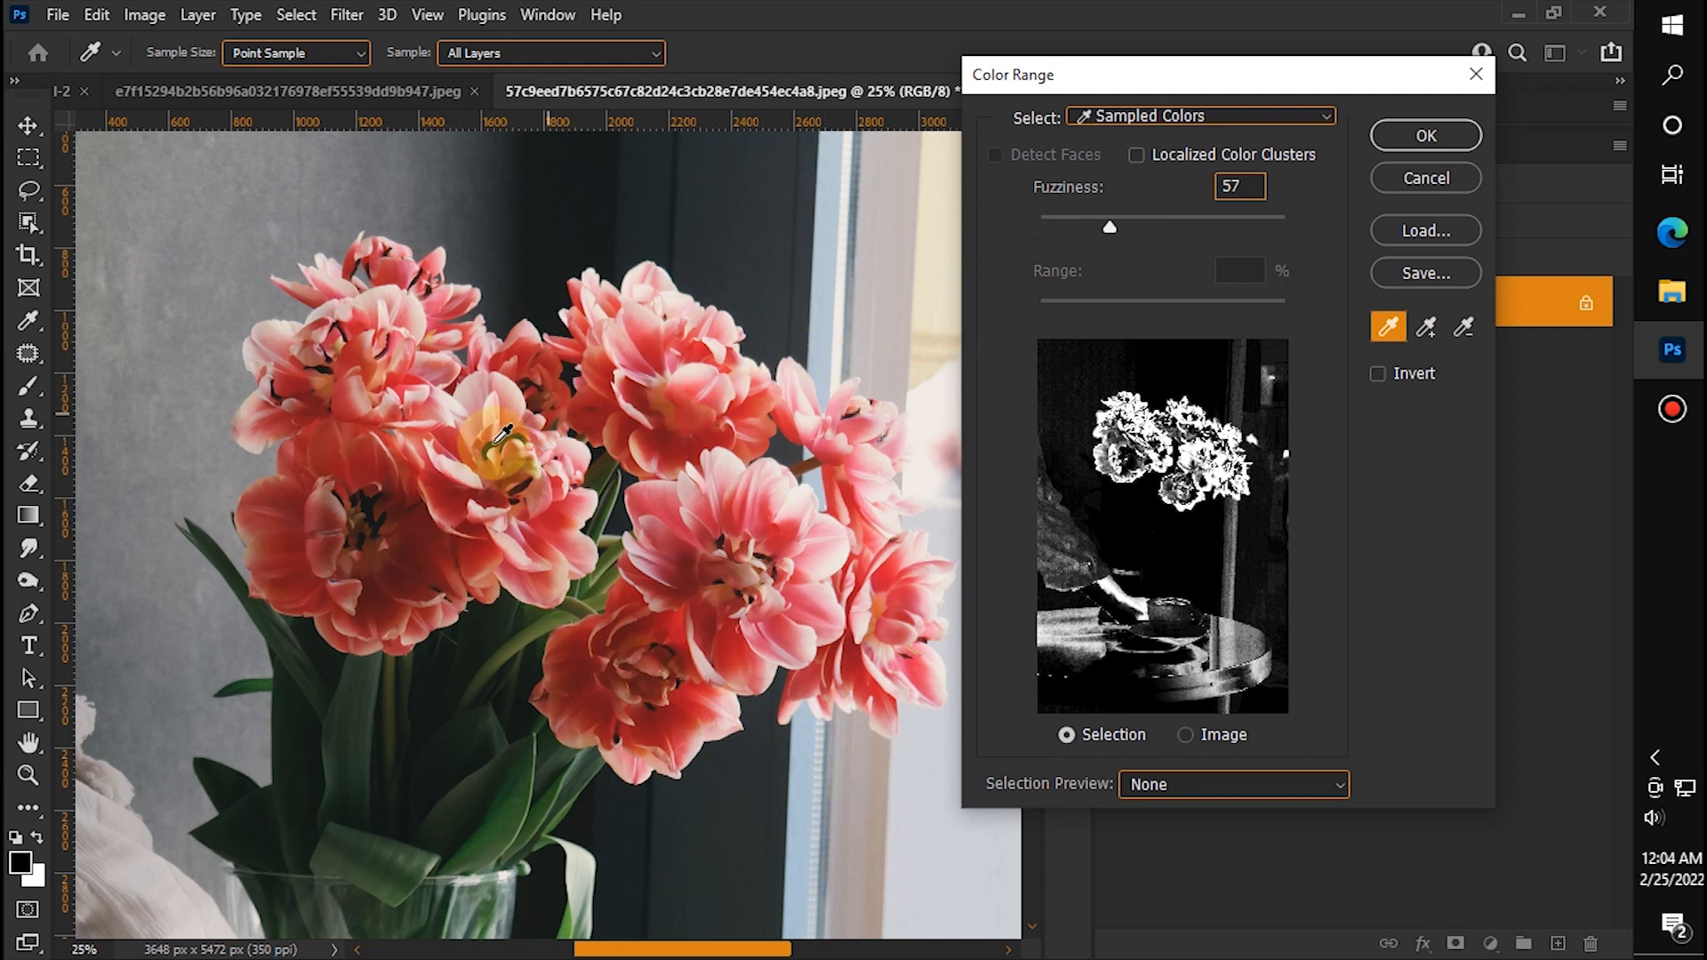
{"action": "key", "text": "ctrl+plus"}
{"action": "key", "text": "ctrl+plus"}
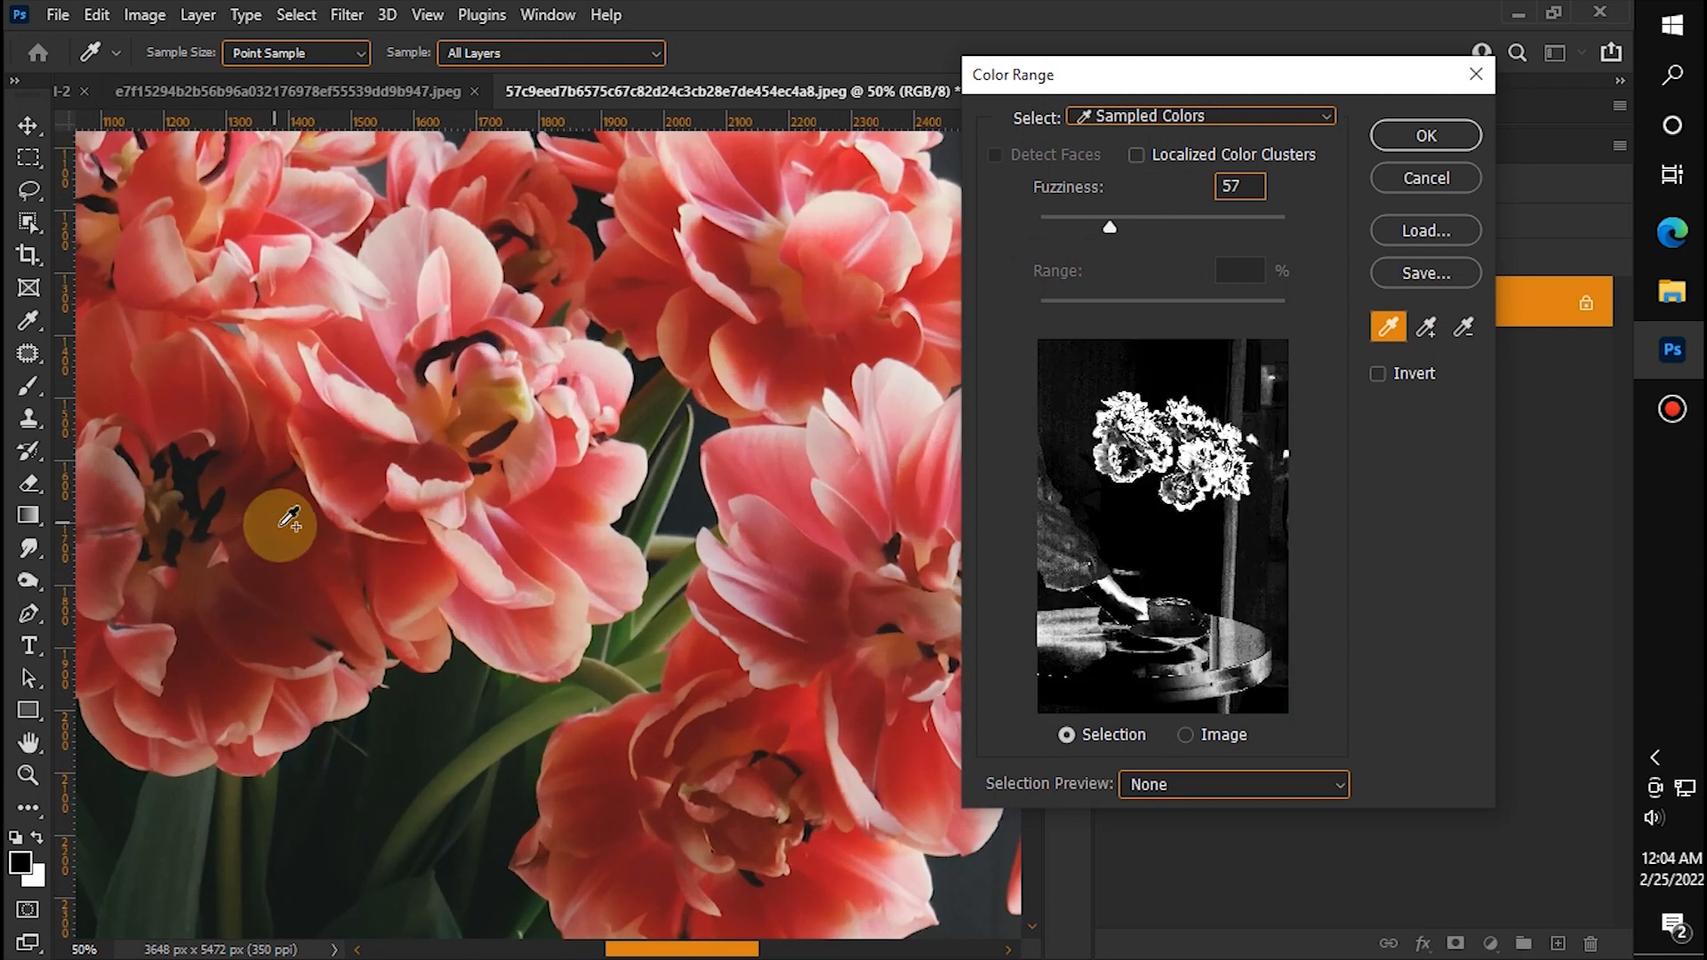
{"action": "left_click", "coordinate": [312, 525], "text": "shift"}
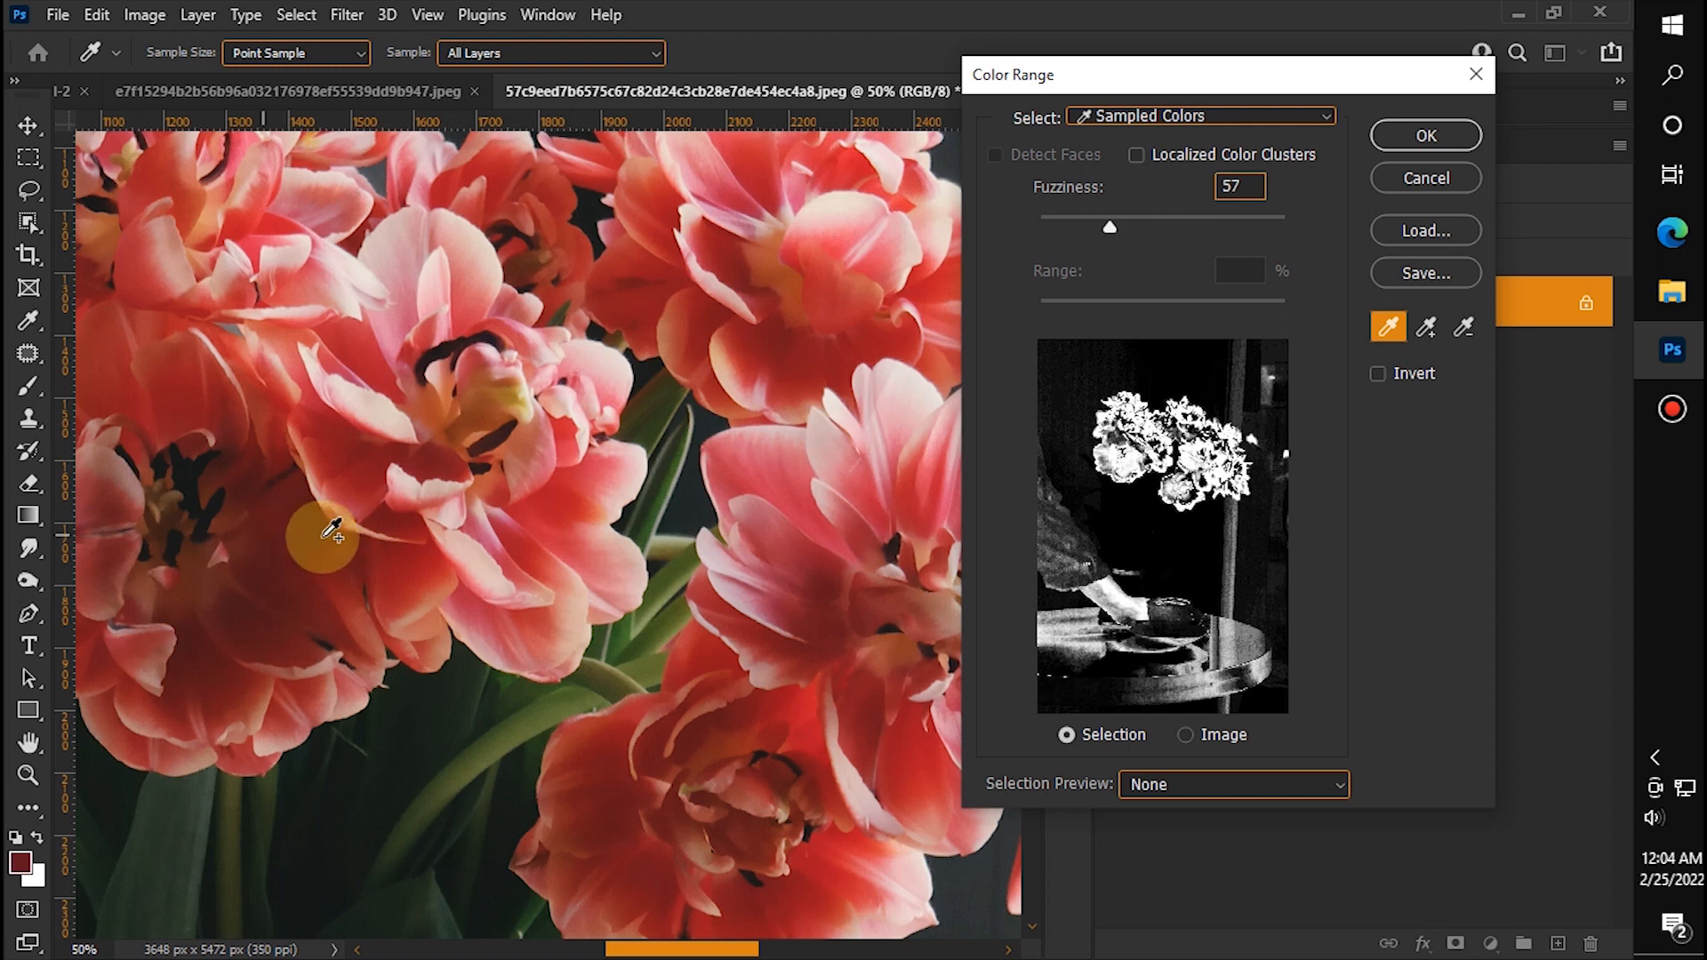
{"action": "left_click", "coordinate": [354, 483], "text": "shift"}
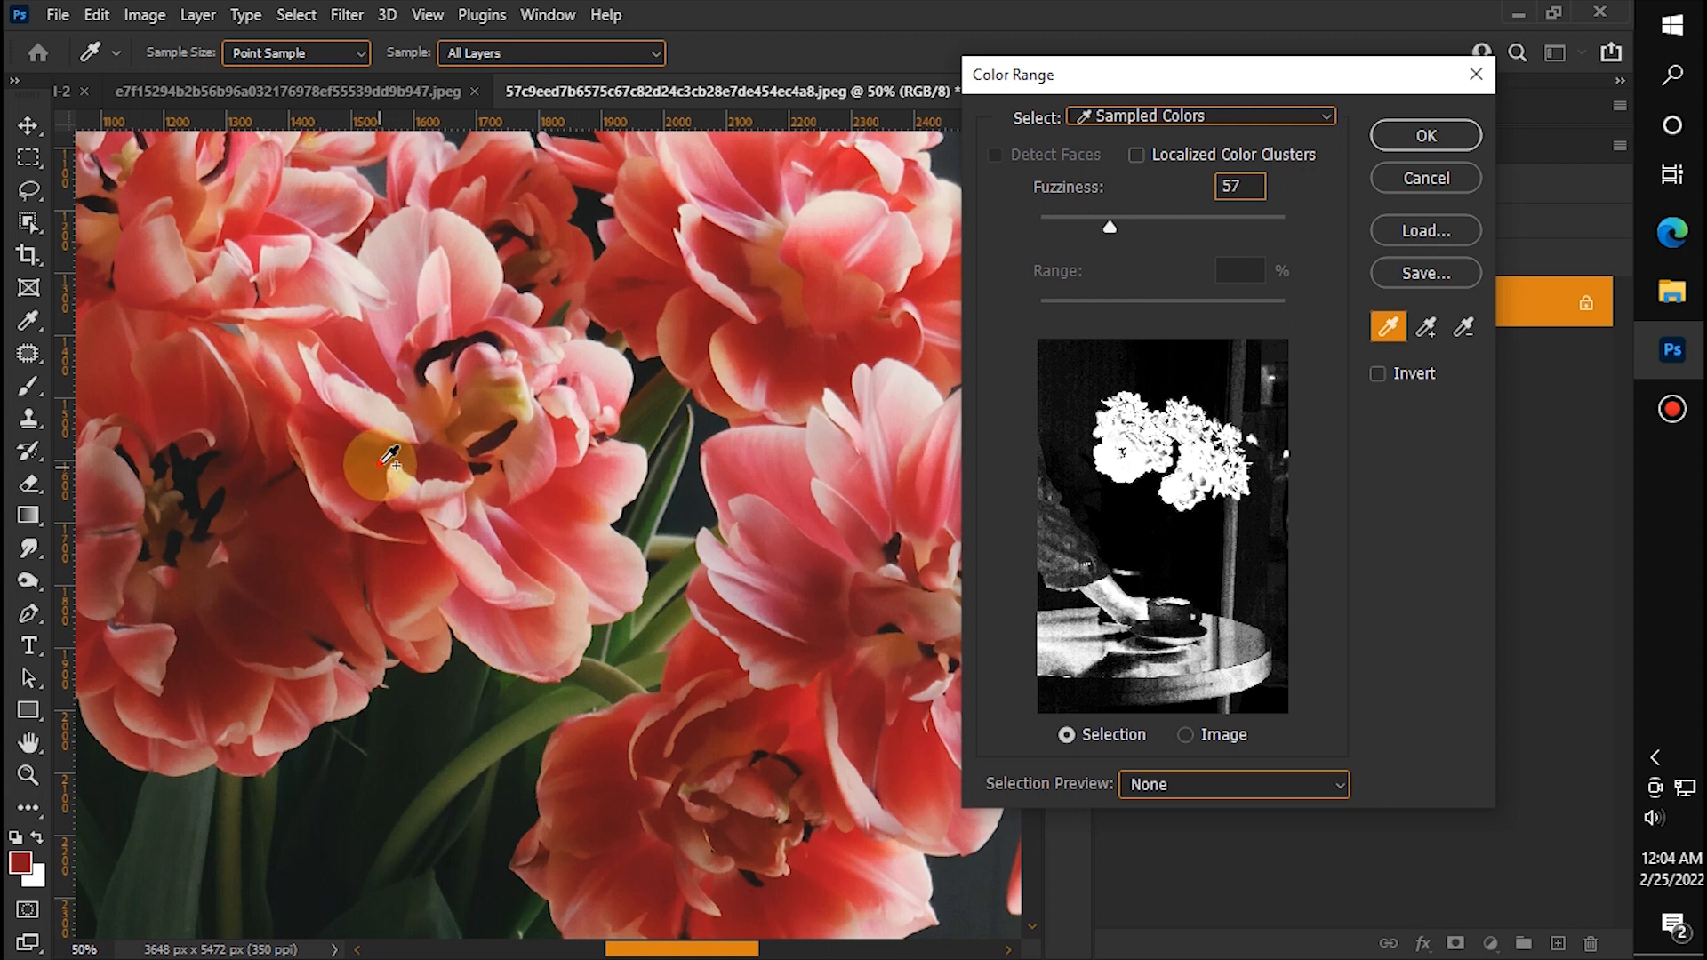
Step: Try adding more petal tones with Fuzziness lowered to 40, and discard the Color Range selection
{"action": "left_click", "coordinate": [393, 323], "text": "shift"}
{"action": "left_click", "coordinate": [392, 232], "text": "shift"}
{"action": "key", "text": "ctrl+z"}
{"action": "left_click_drag", "start_coordinate": [320, 429], "coordinate": [256, 610]}
{"action": "left_click", "coordinate": [1064, 225]}
{"action": "mouse_move", "coordinate": [1076, 224]}
{"action": "left_mouse_down"}
{"action": "mouse_move", "coordinate": [1014, 225]}
{"action": "mouse_move", "coordinate": [1090, 228]}
{"action": "left_mouse_up"}
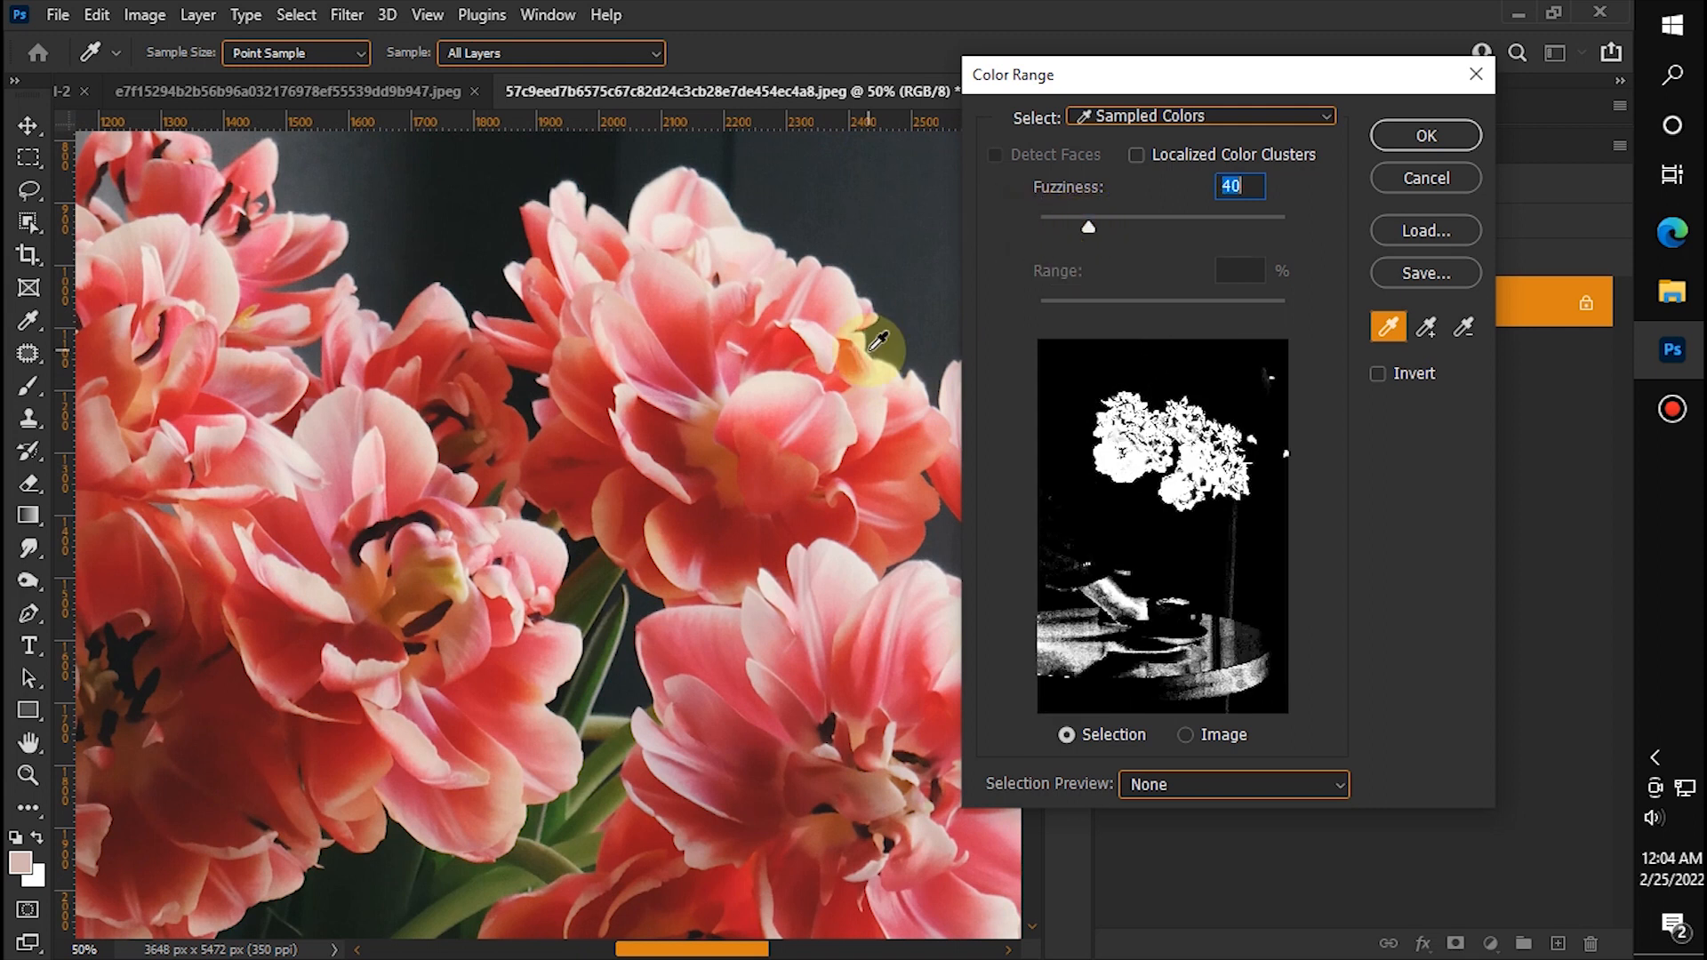
{"action": "key", "text": "ctrl+minus"}
{"action": "scroll", "coordinate": [878, 341], "scroll_direction": "down", "scroll_amount": 3}
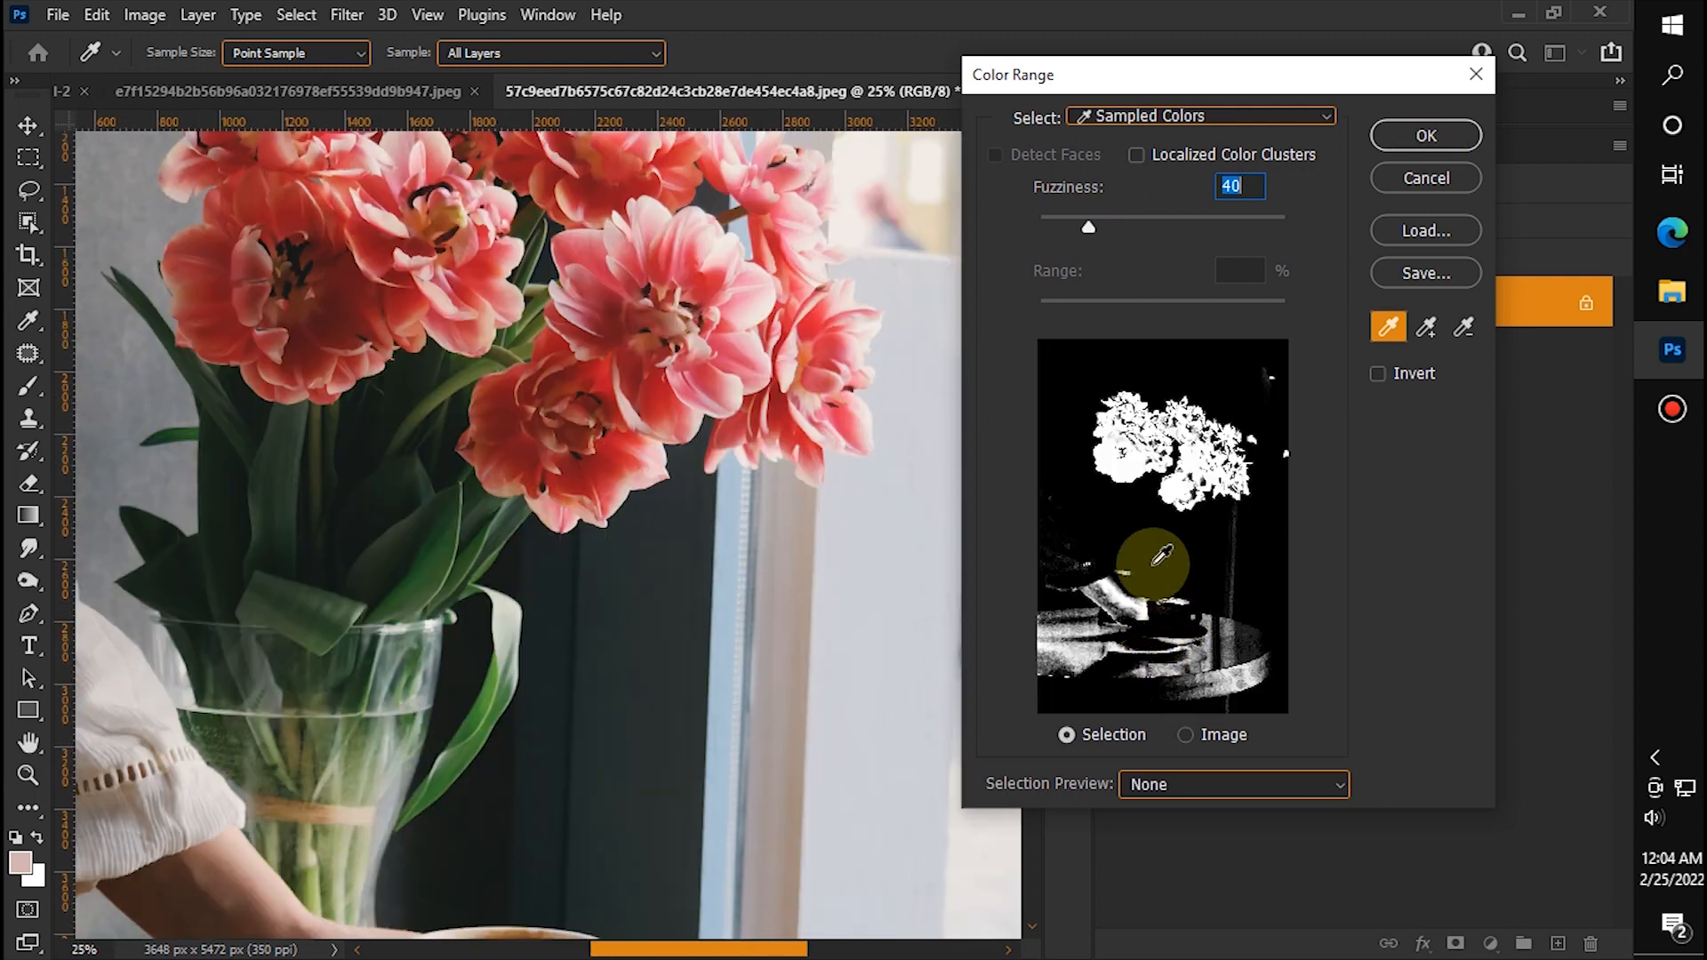
{"action": "left_click", "coordinate": [1426, 178]}
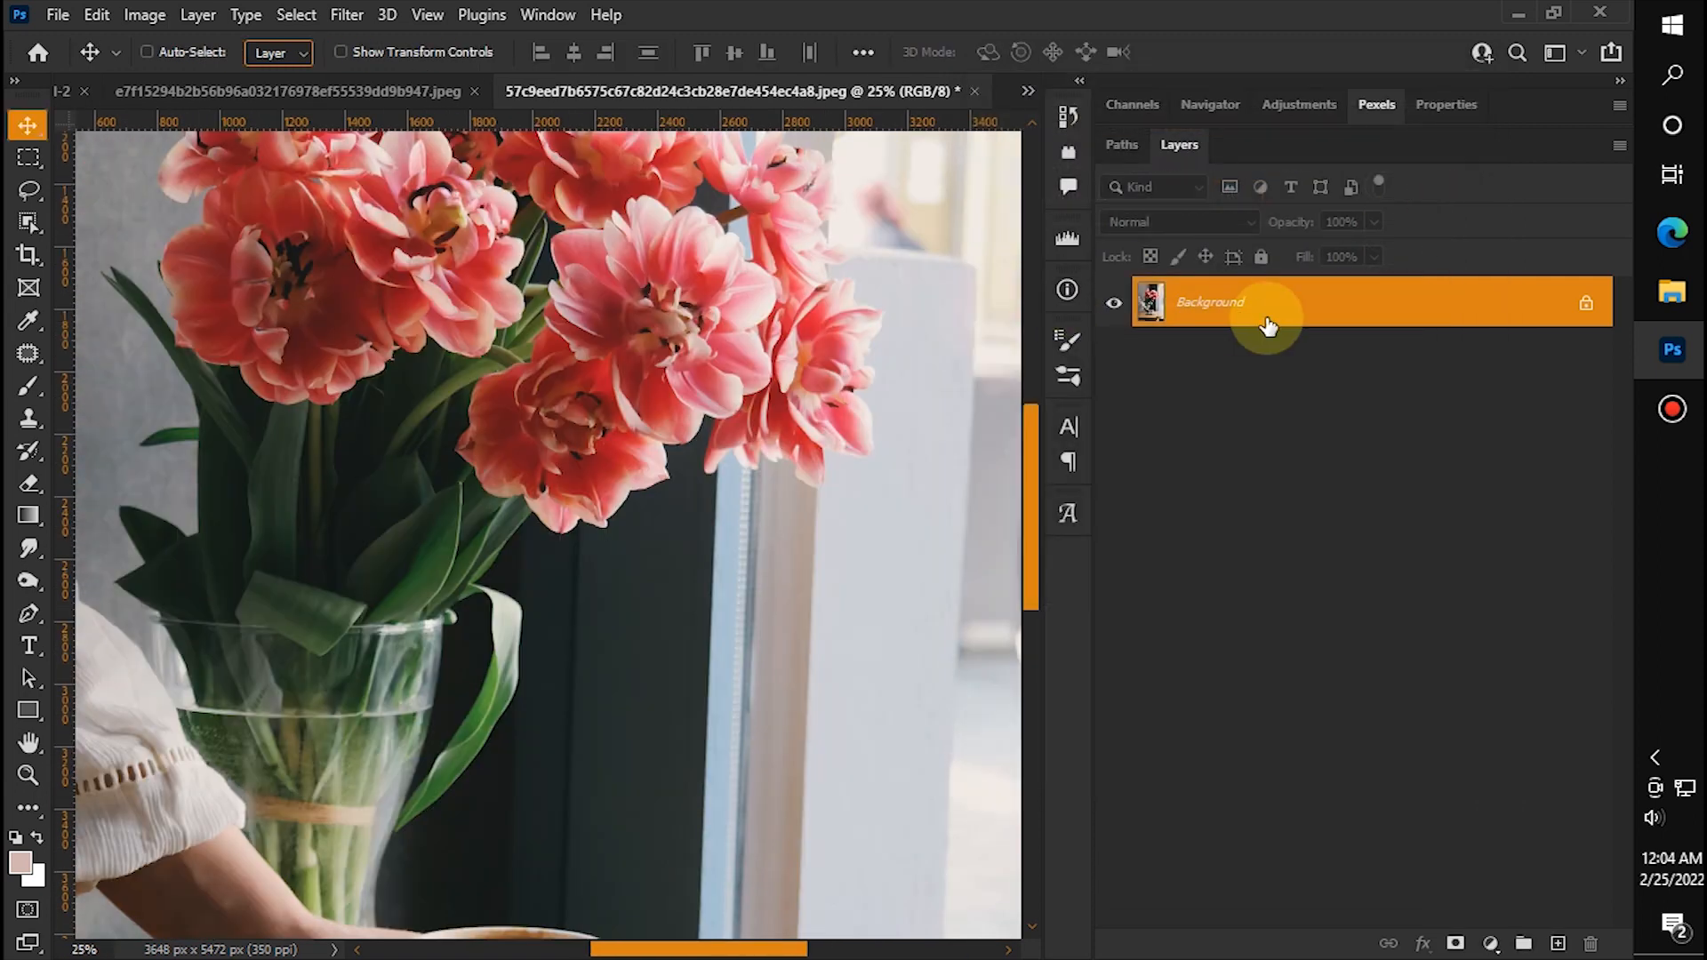
Step: Duplicate the Background layer and draw a loose freehand Lasso selection around all the tulip heads
{"action": "key", "text": "ctrl+j"}
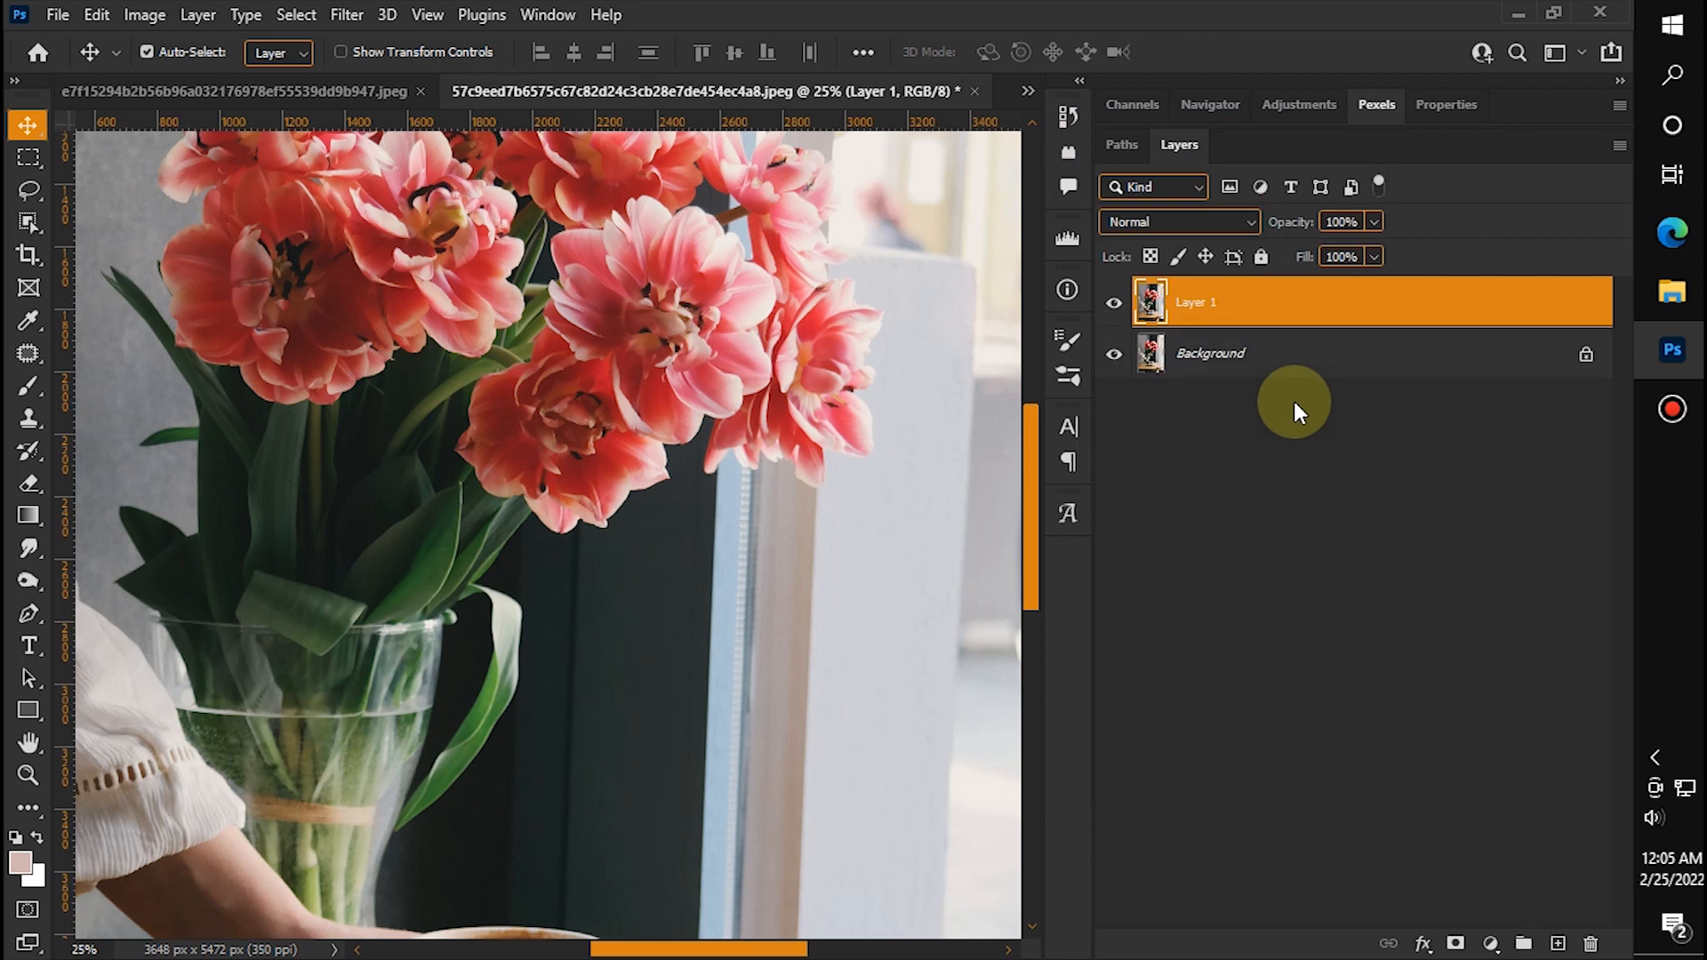
{"action": "key", "text": "ctrl+minus"}
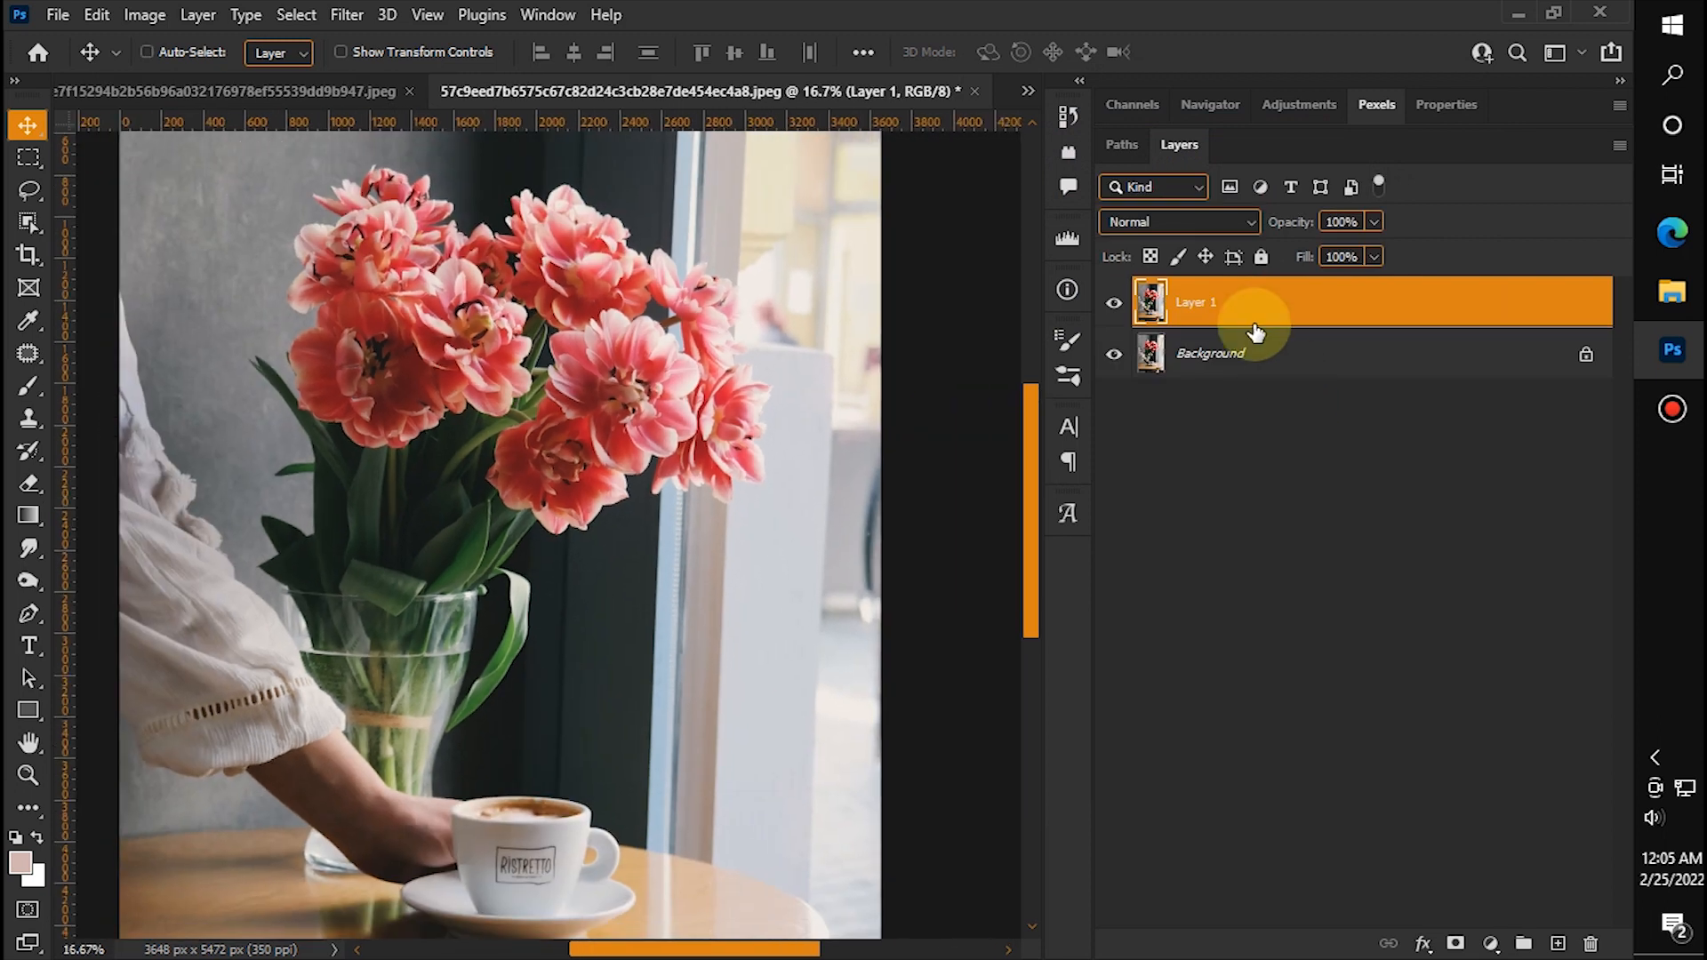
{"action": "scroll", "coordinate": [547, 342], "scroll_direction": "up", "scroll_amount": 3}
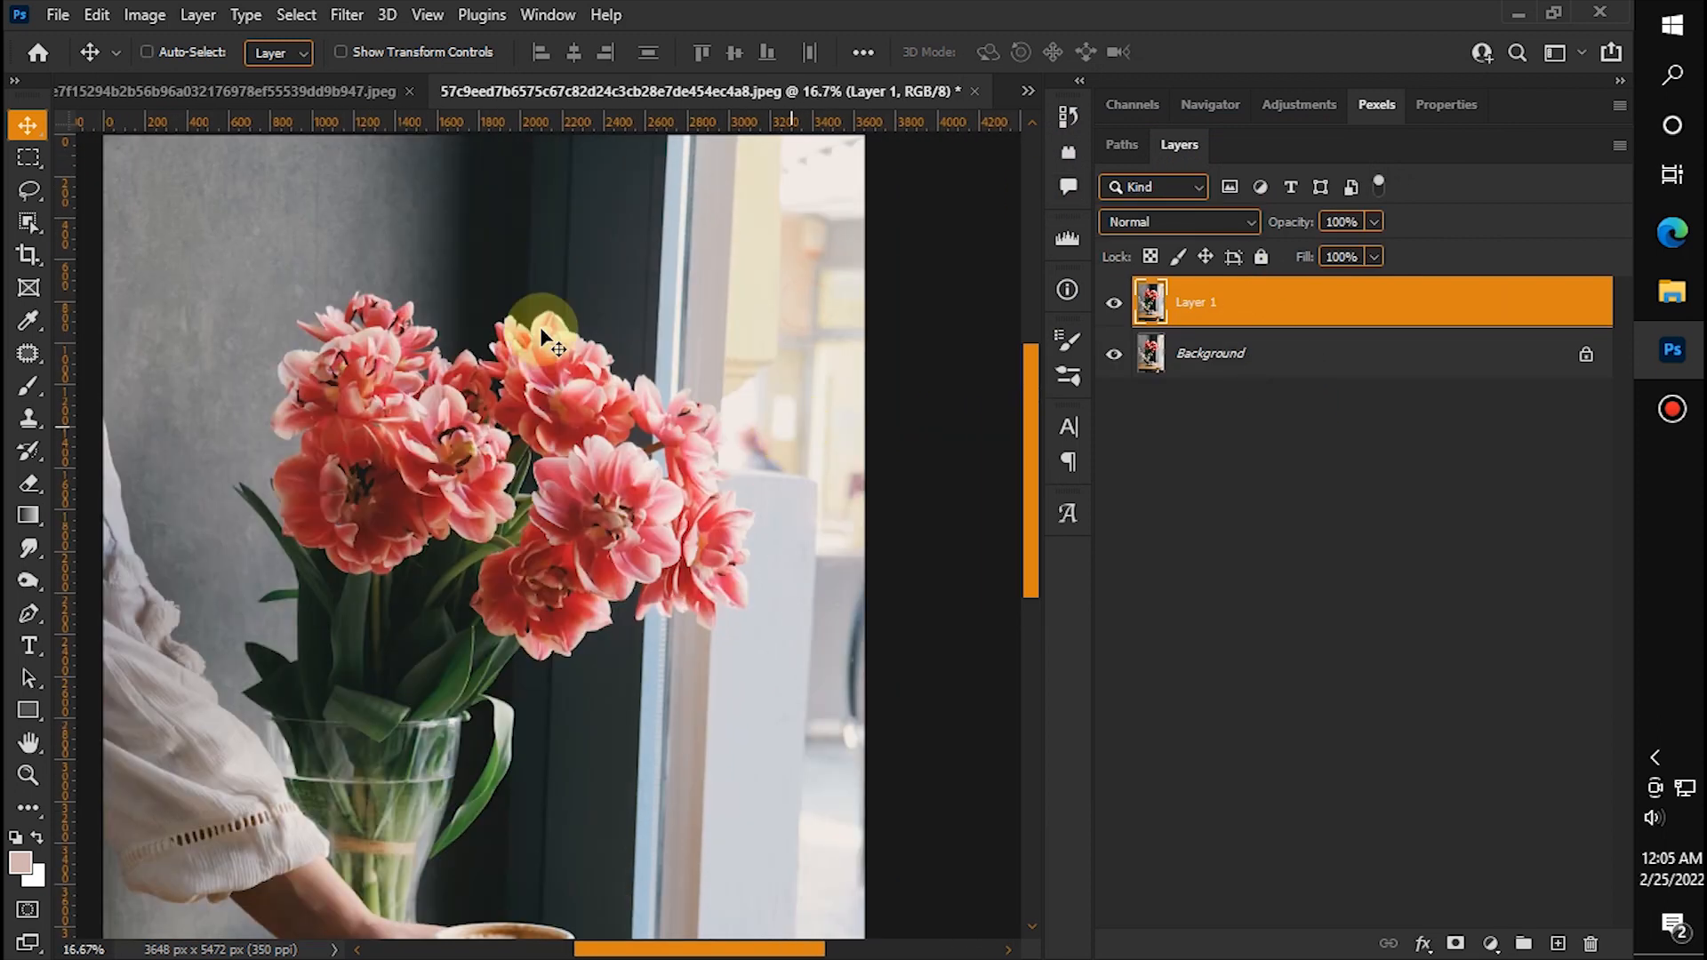
{"action": "left_click", "coordinate": [27, 188]}
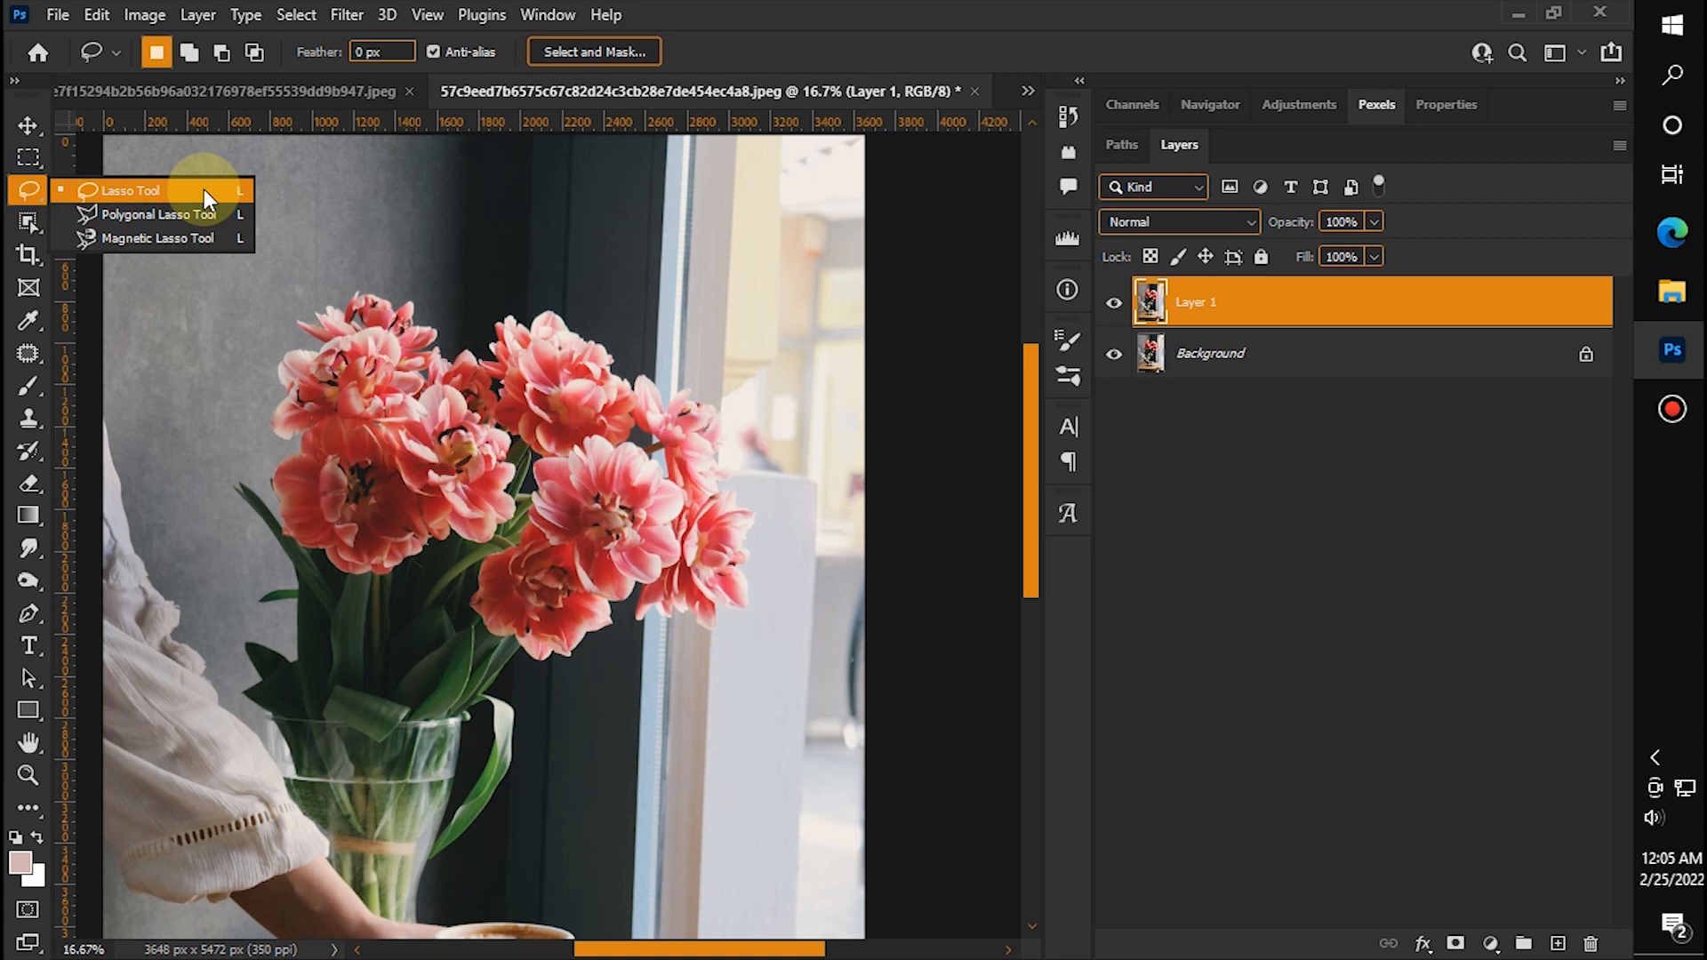
{"action": "left_click", "coordinate": [205, 189]}
{"action": "mouse_move", "coordinate": [384, 589]}
{"action": "left_mouse_down"}
{"action": "mouse_move", "coordinate": [297, 275]}
{"action": "mouse_move", "coordinate": [572, 286]}
{"action": "mouse_move", "coordinate": [735, 477]}
{"action": "mouse_move", "coordinate": [627, 644]}
{"action": "mouse_move", "coordinate": [473, 572]}
{"action": "mouse_move", "coordinate": [417, 572]}
{"action": "mouse_move", "coordinate": [456, 555]}
{"action": "left_mouse_up"}
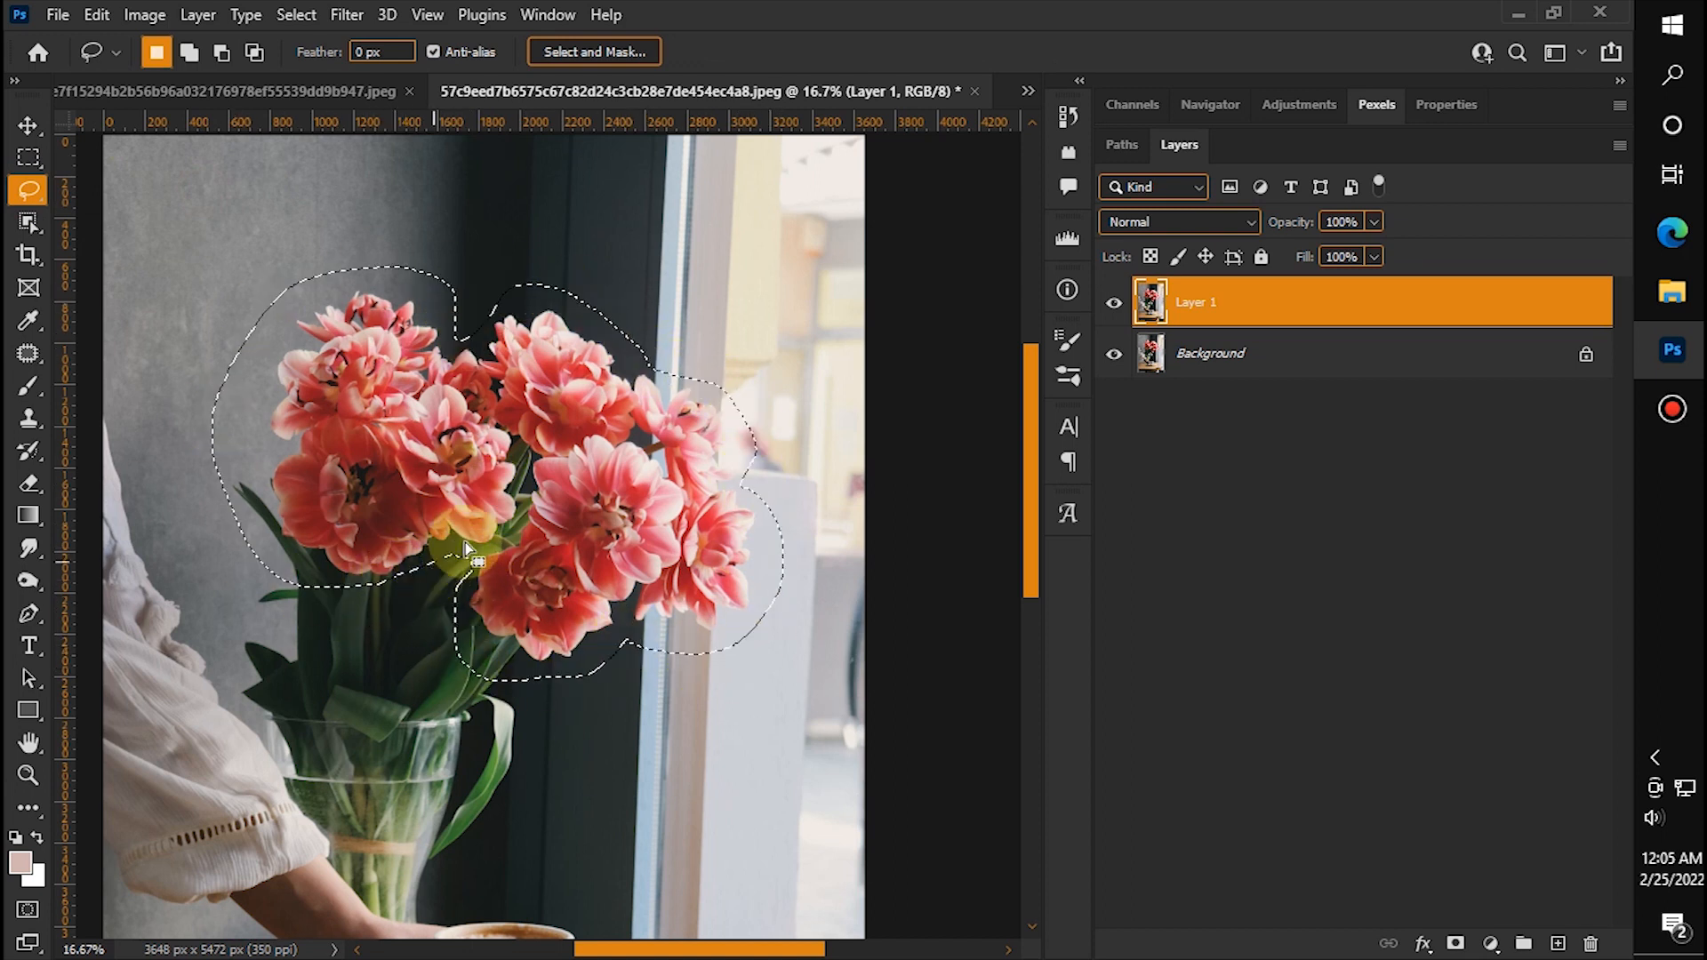
Step: Select the tulip petals inside the lassoed area with Color Range, adding several red tones and setting Fuzziness to 39
{"action": "left_click", "coordinate": [298, 16]}
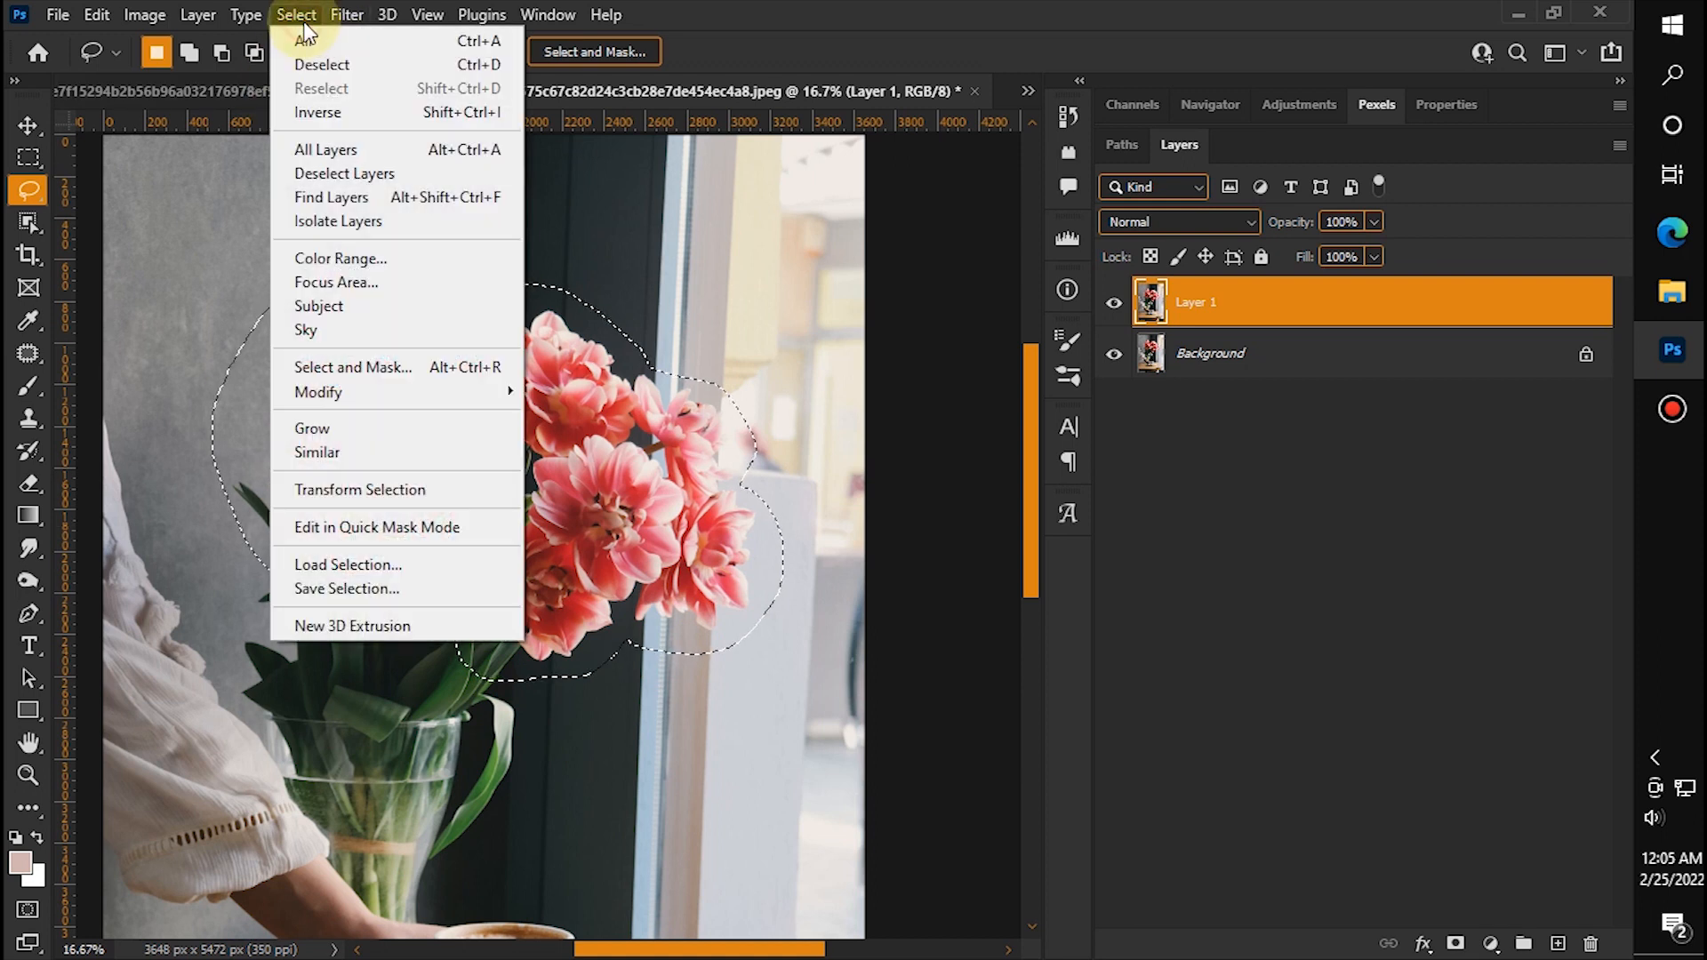
{"action": "left_click", "coordinate": [324, 259]}
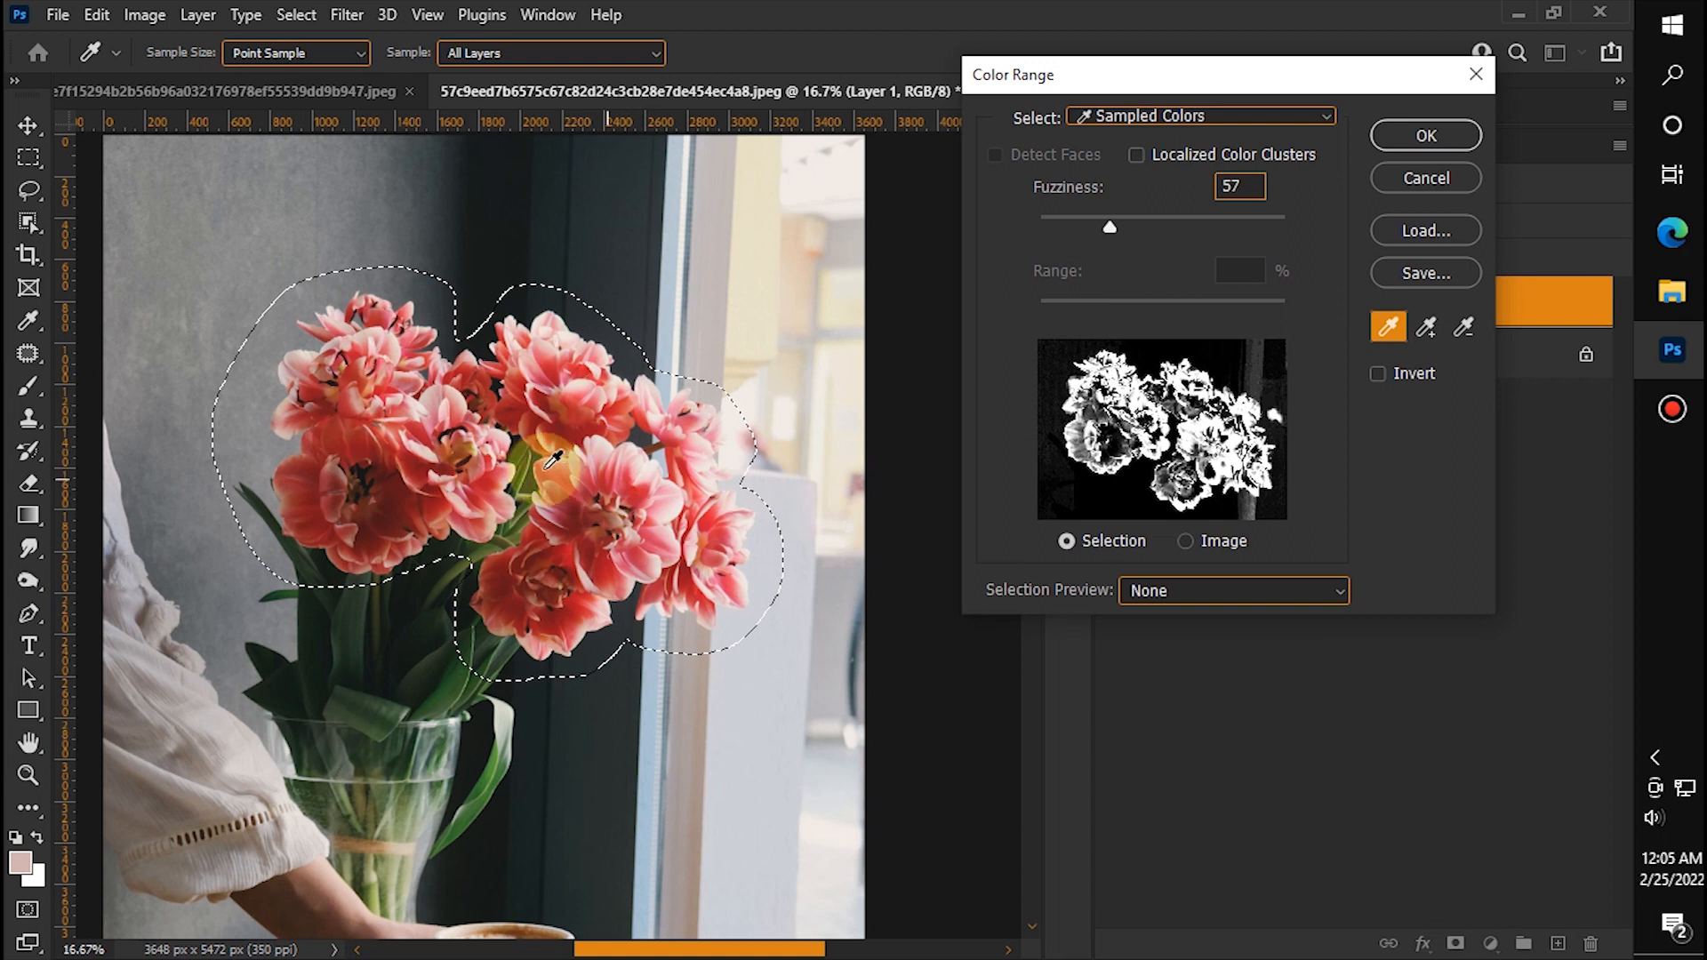
{"action": "scroll", "coordinate": [551, 459], "scroll_direction": "up", "scroll_amount": 2}
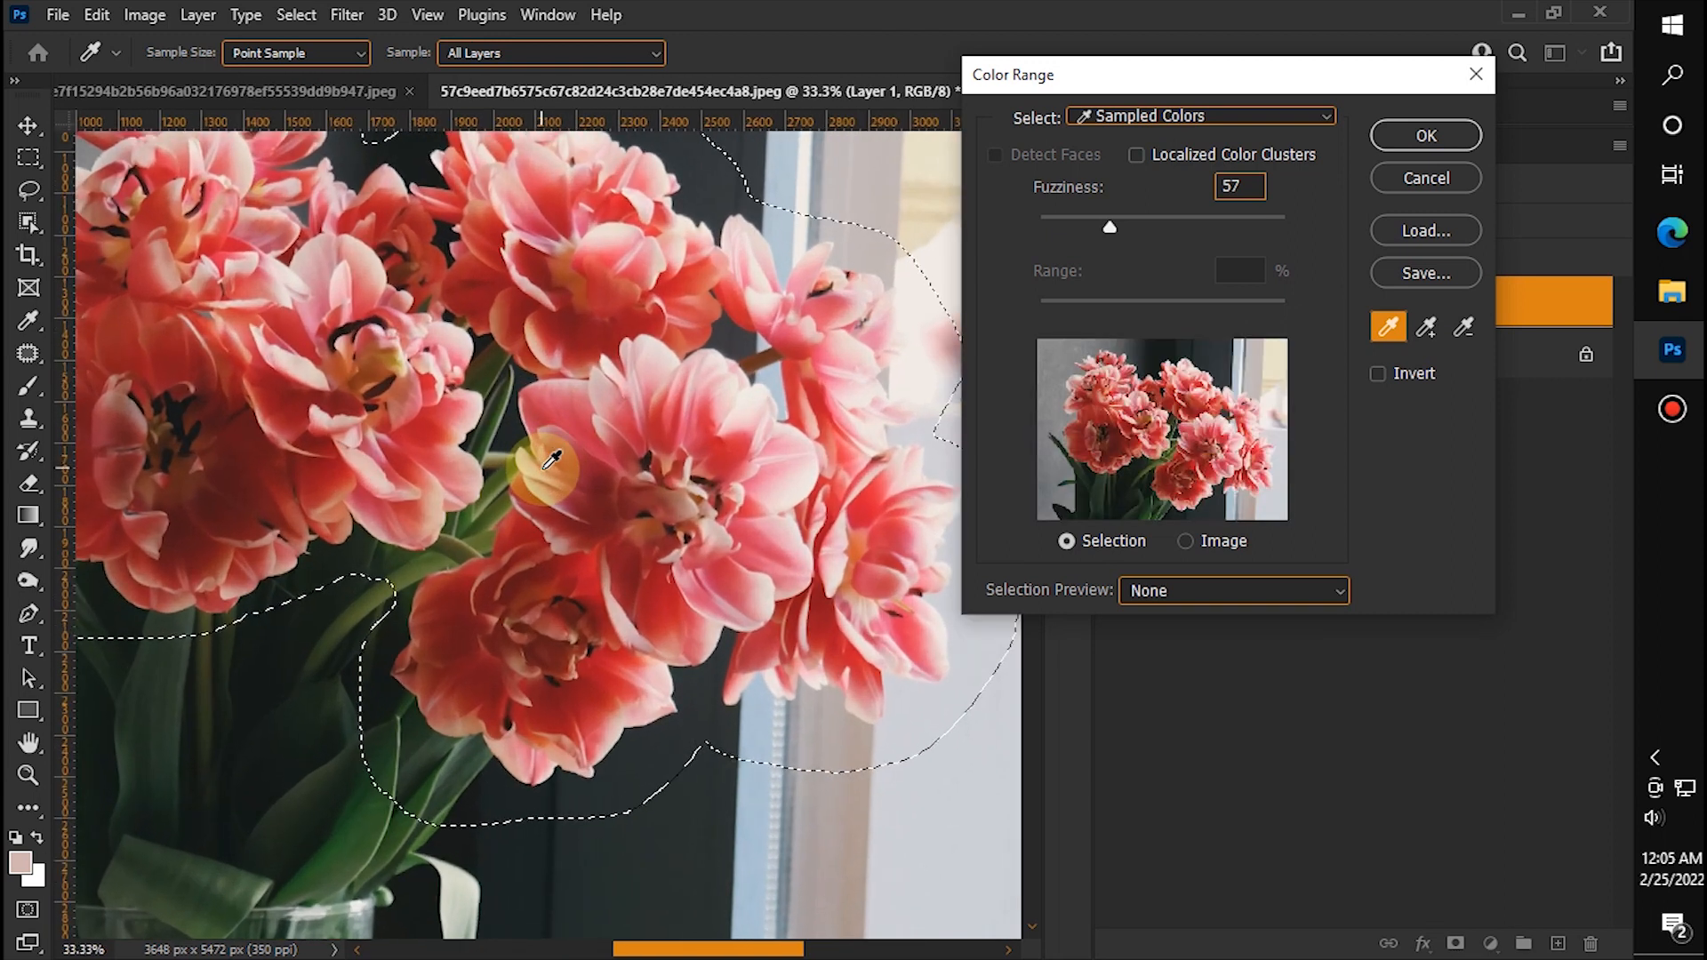
{"action": "left_click", "coordinate": [466, 639], "text": "shift"}
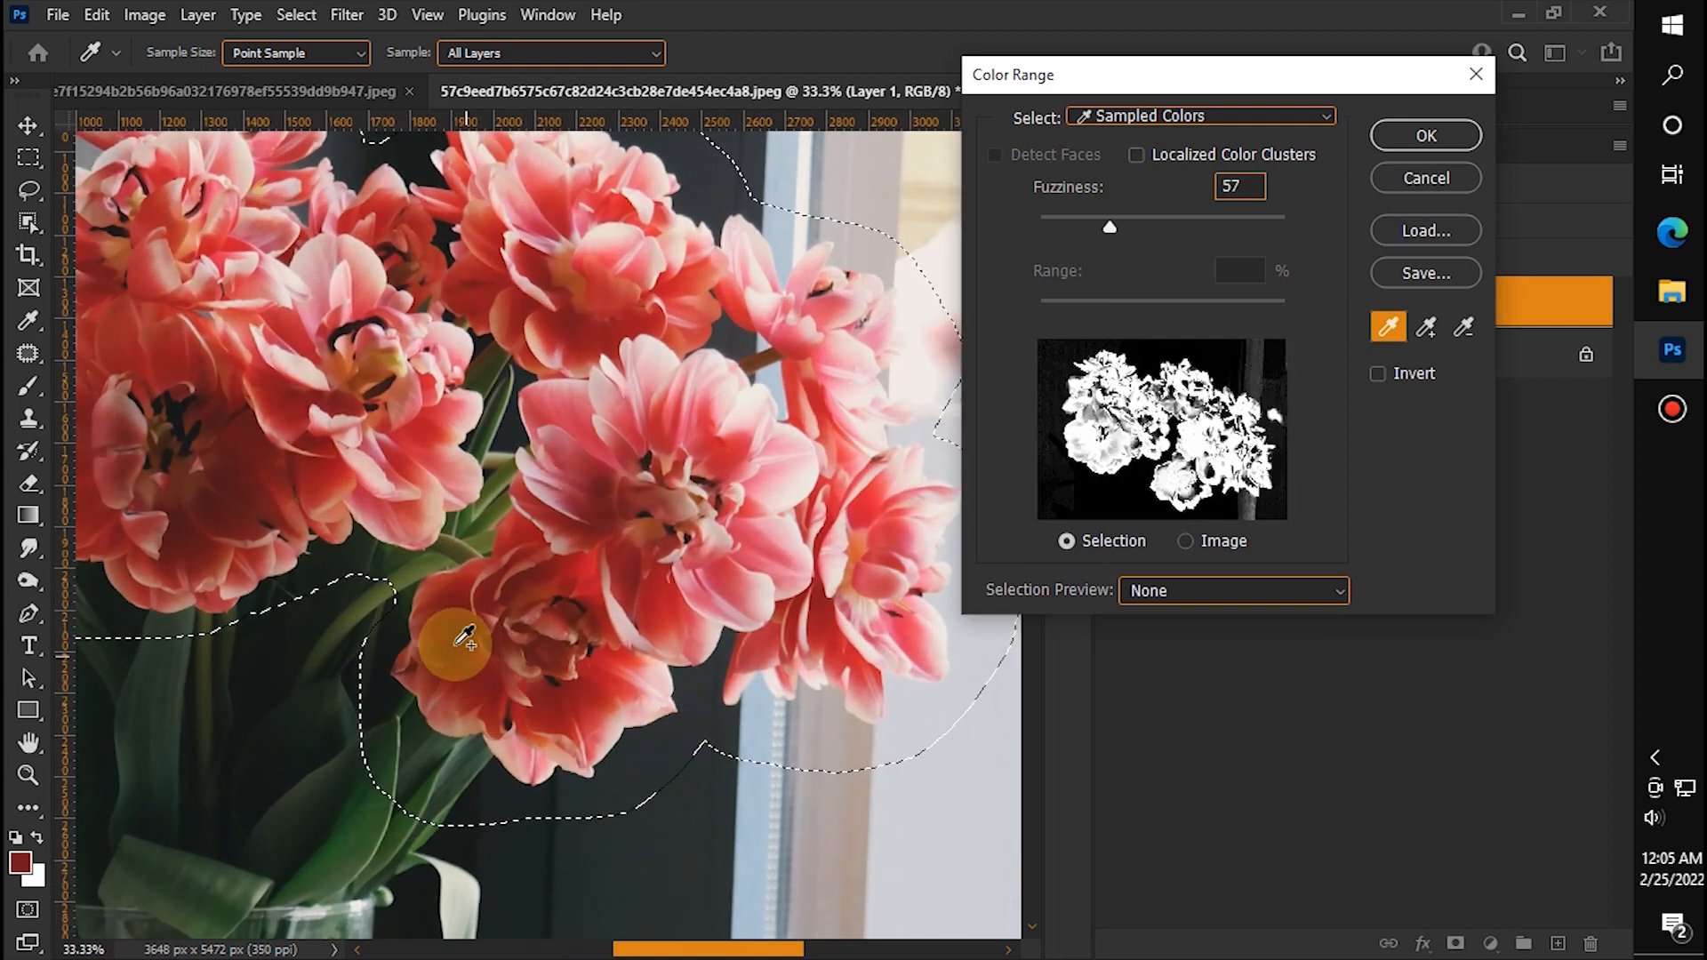
{"action": "left_click", "coordinate": [448, 611], "text": "shift"}
{"action": "left_click", "coordinate": [557, 587], "text": "shift"}
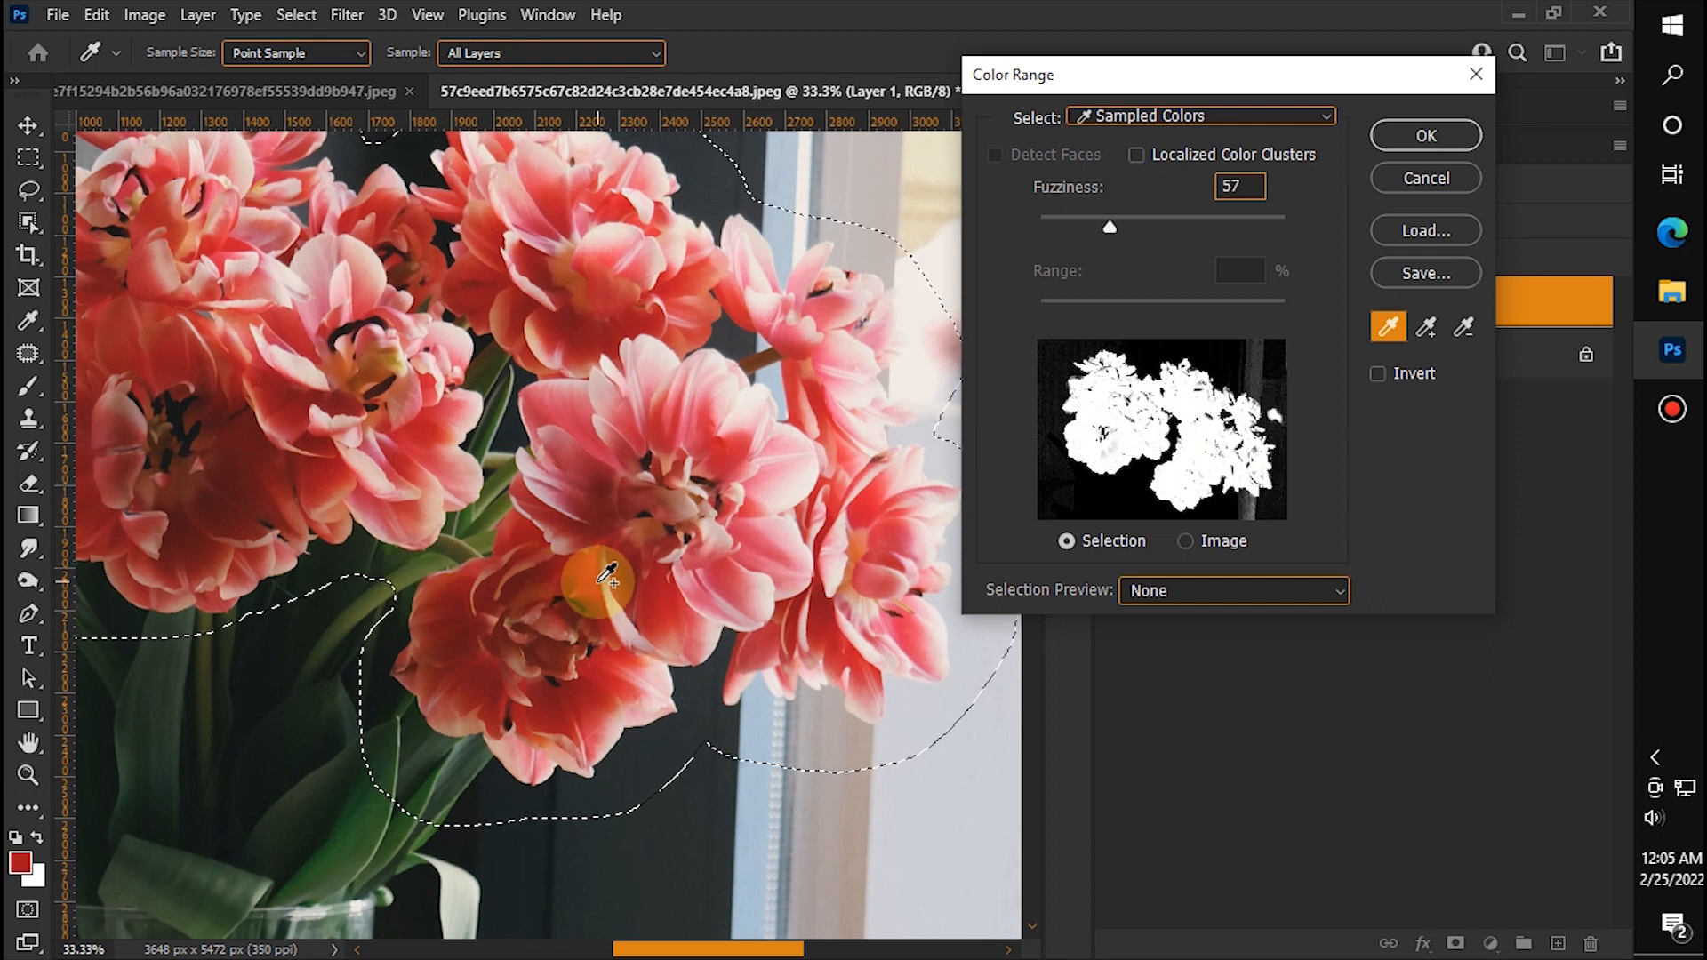
{"action": "left_click_drag", "start_coordinate": [1110, 227], "coordinate": [1086, 220]}
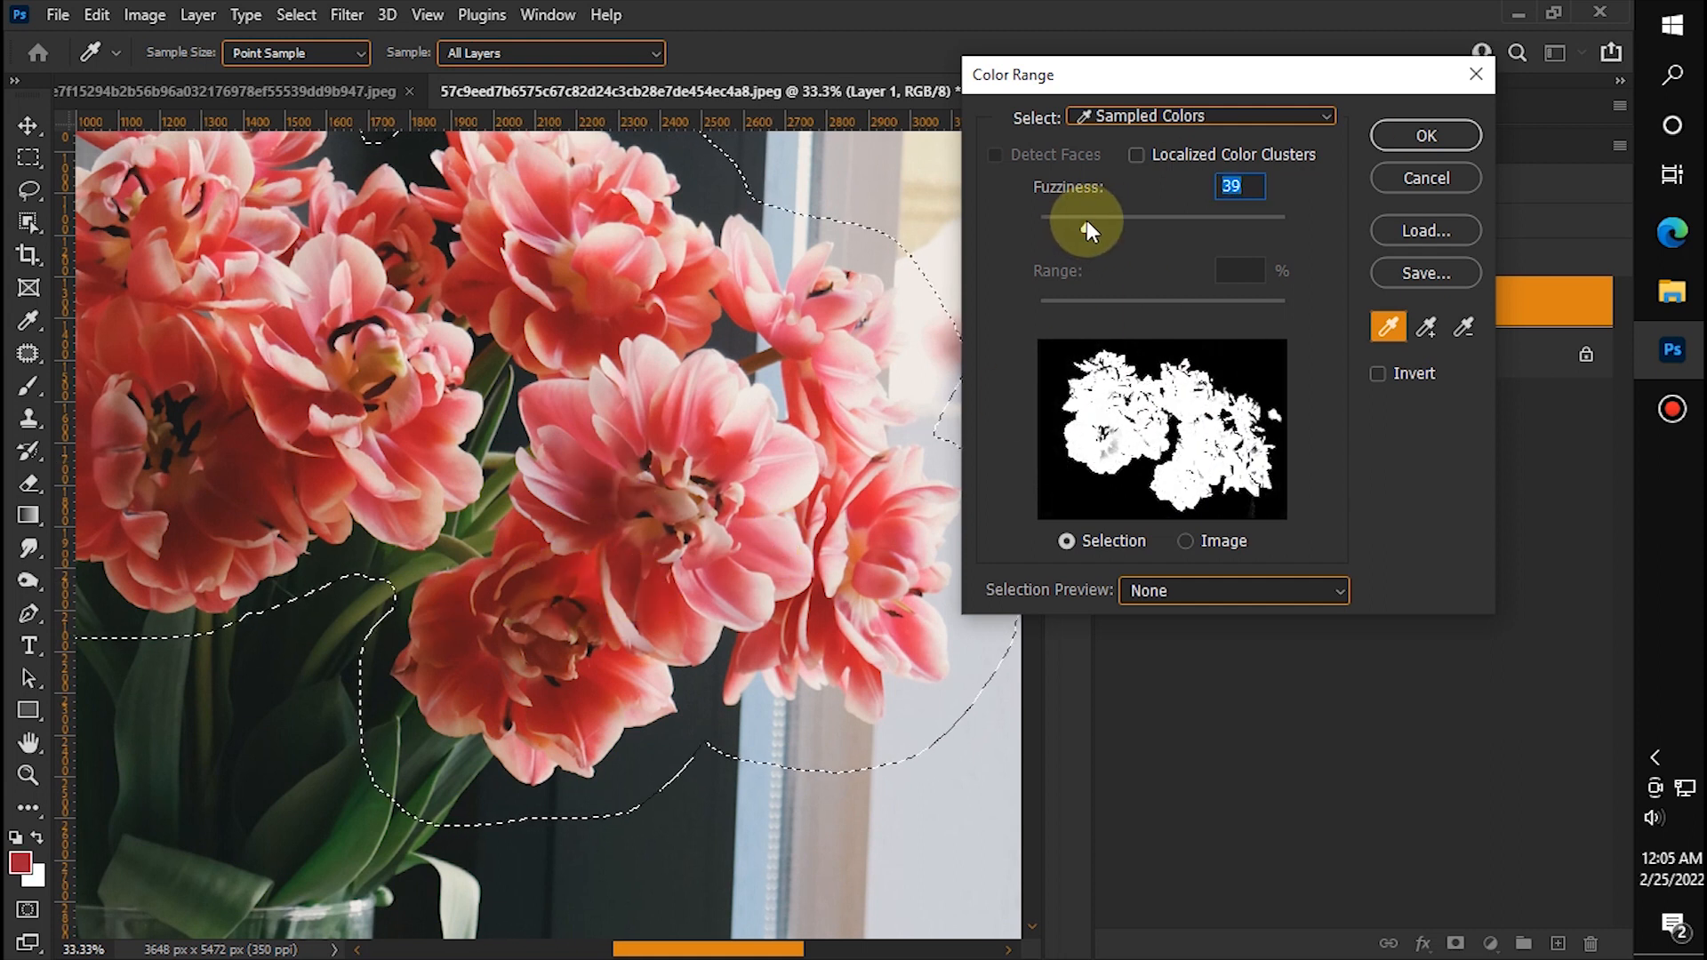
{"action": "left_click", "coordinate": [1440, 130]}
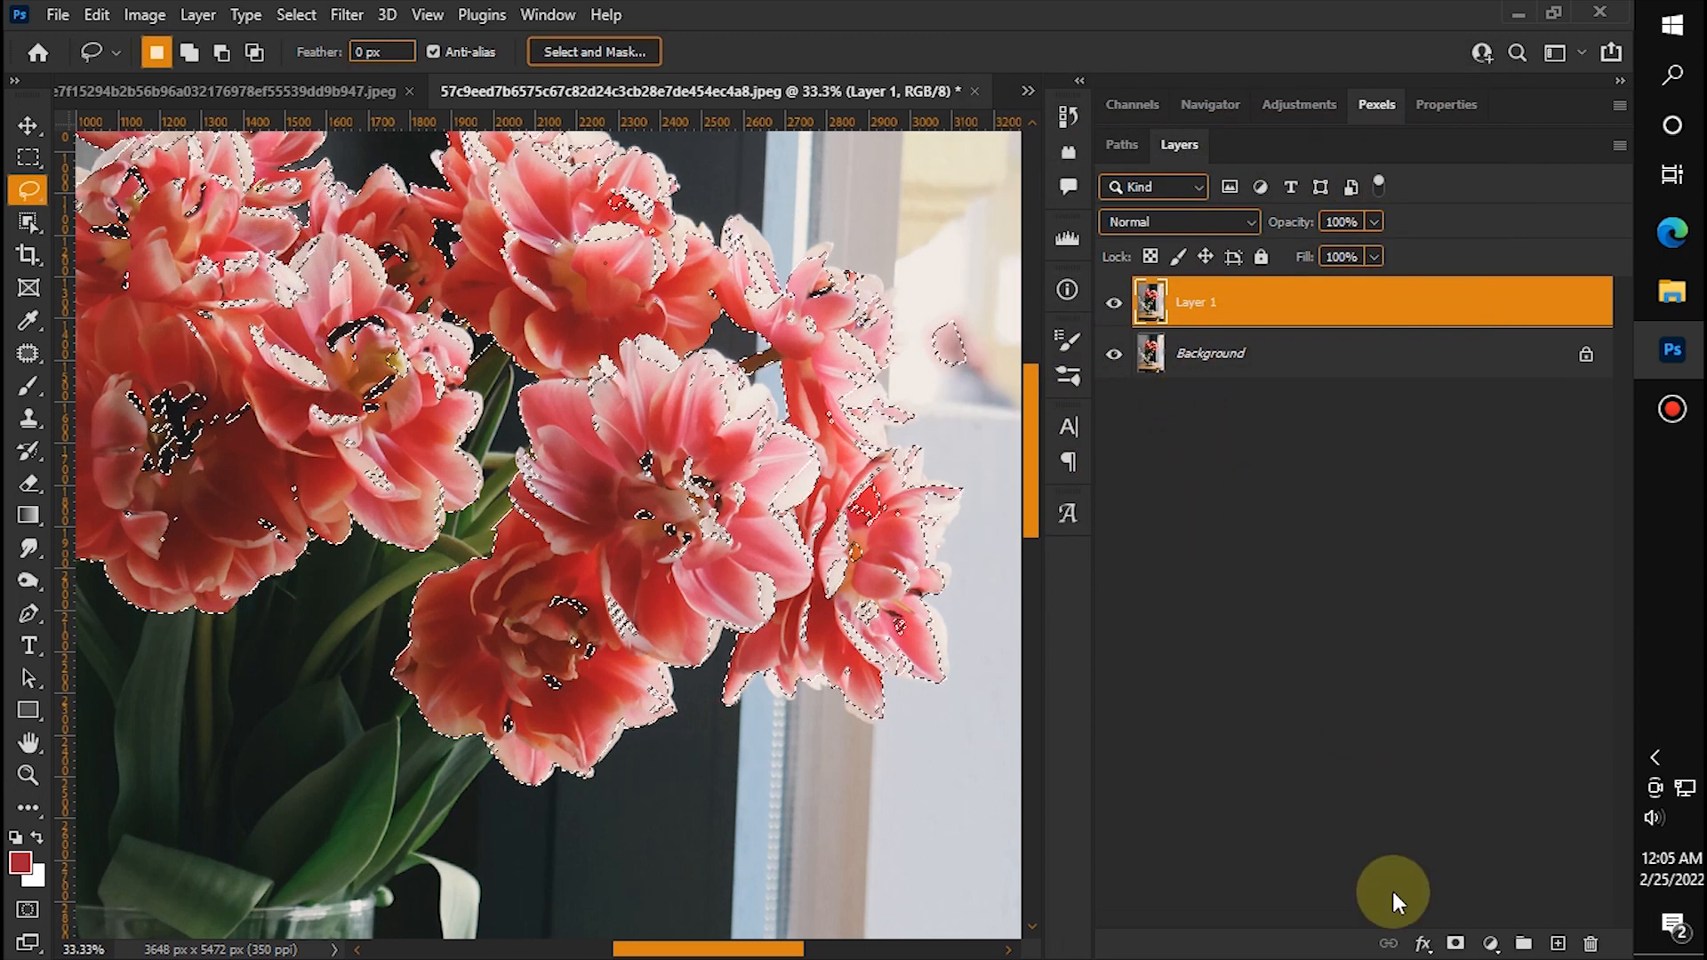
Step: Mask Layer 1 with the petal selection and add a Hue/Saturation adjustment clipped to that layer
{"action": "left_click", "coordinate": [1456, 944]}
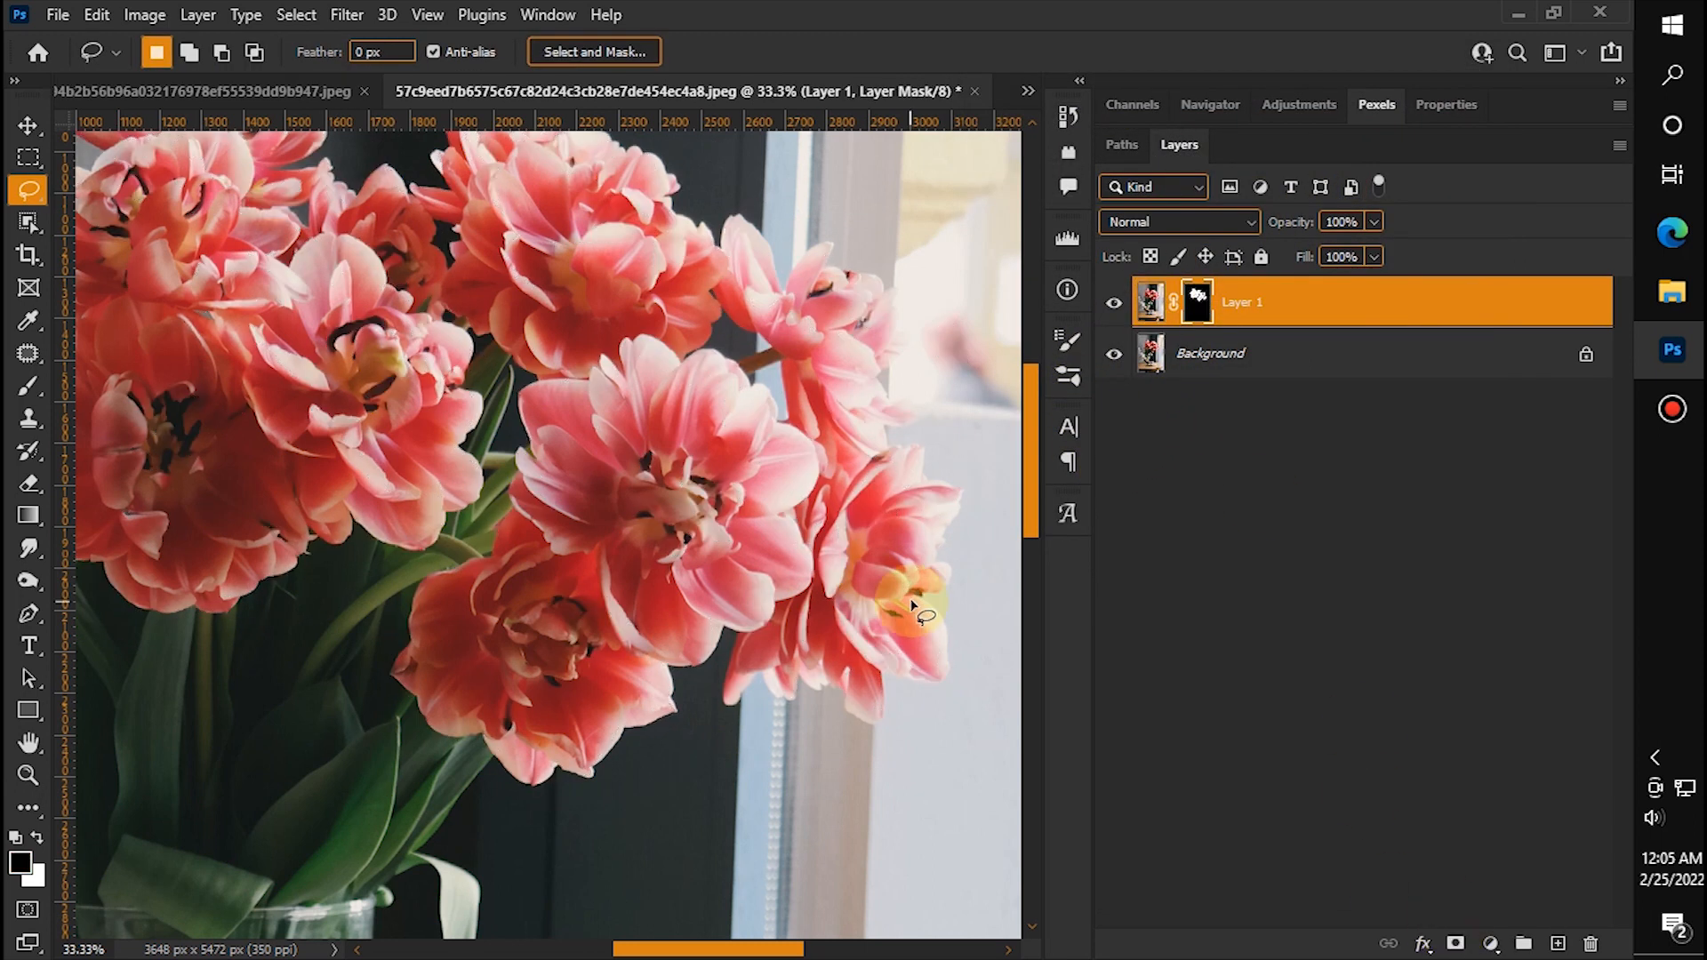
{"action": "left_click", "coordinate": [1492, 944]}
{"action": "left_click", "coordinate": [1509, 692]}
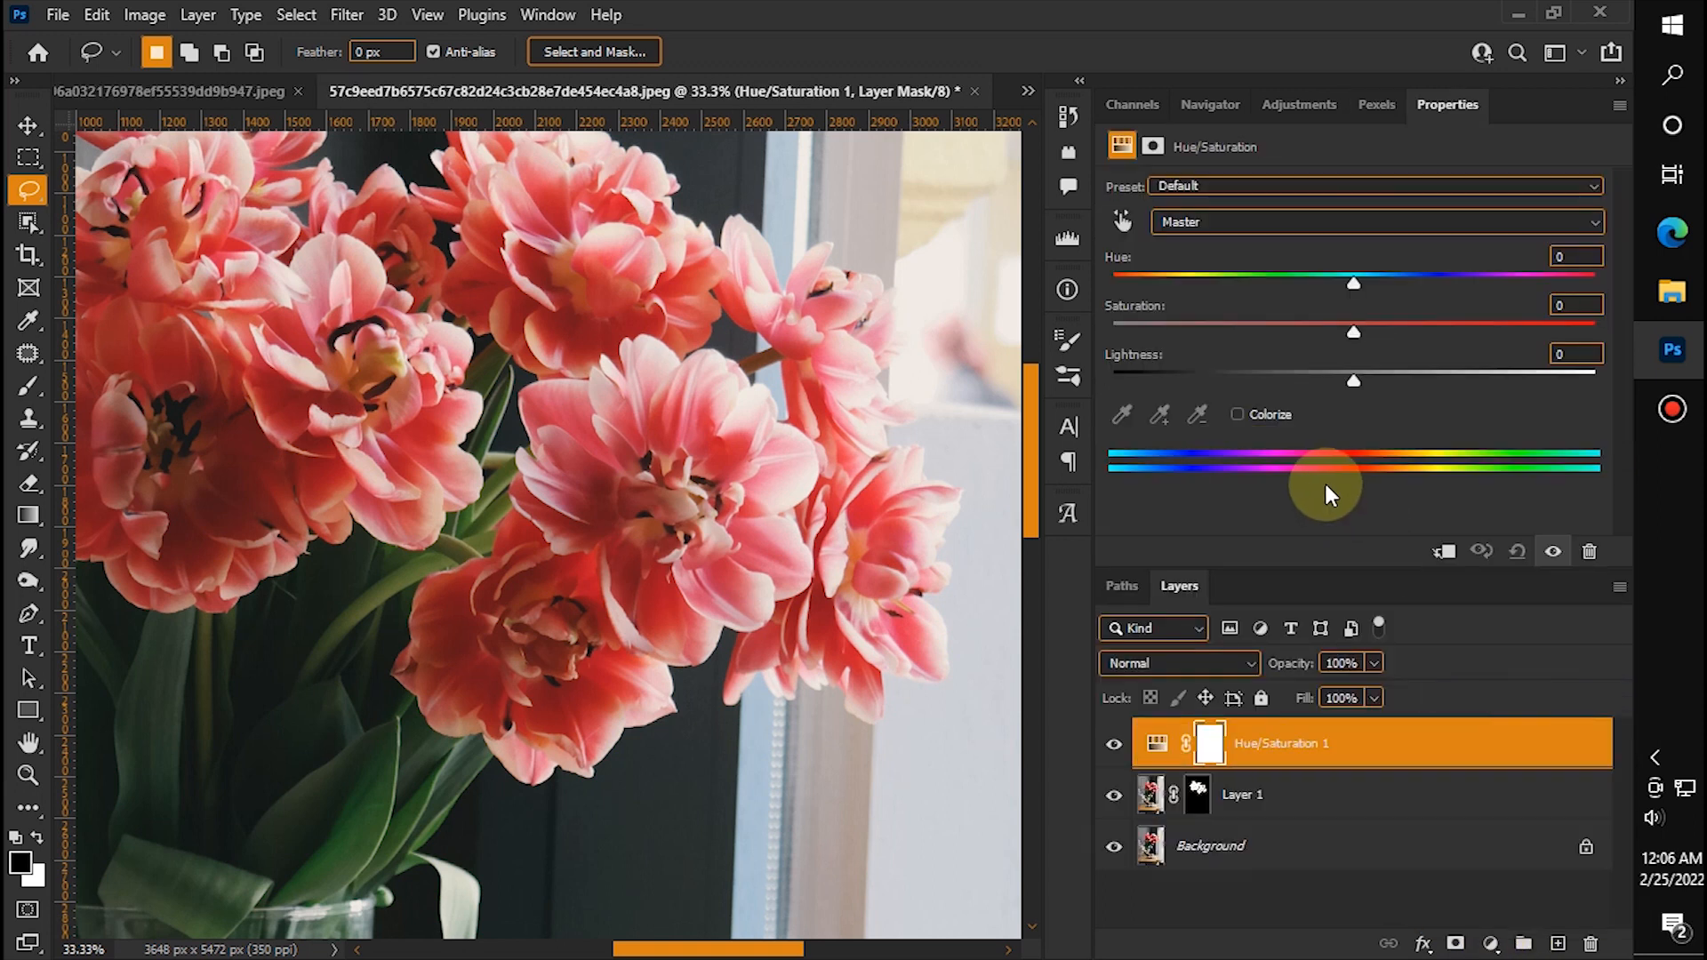
{"action": "left_click_drag", "start_coordinate": [1241, 734], "coordinate": [1299, 505]}
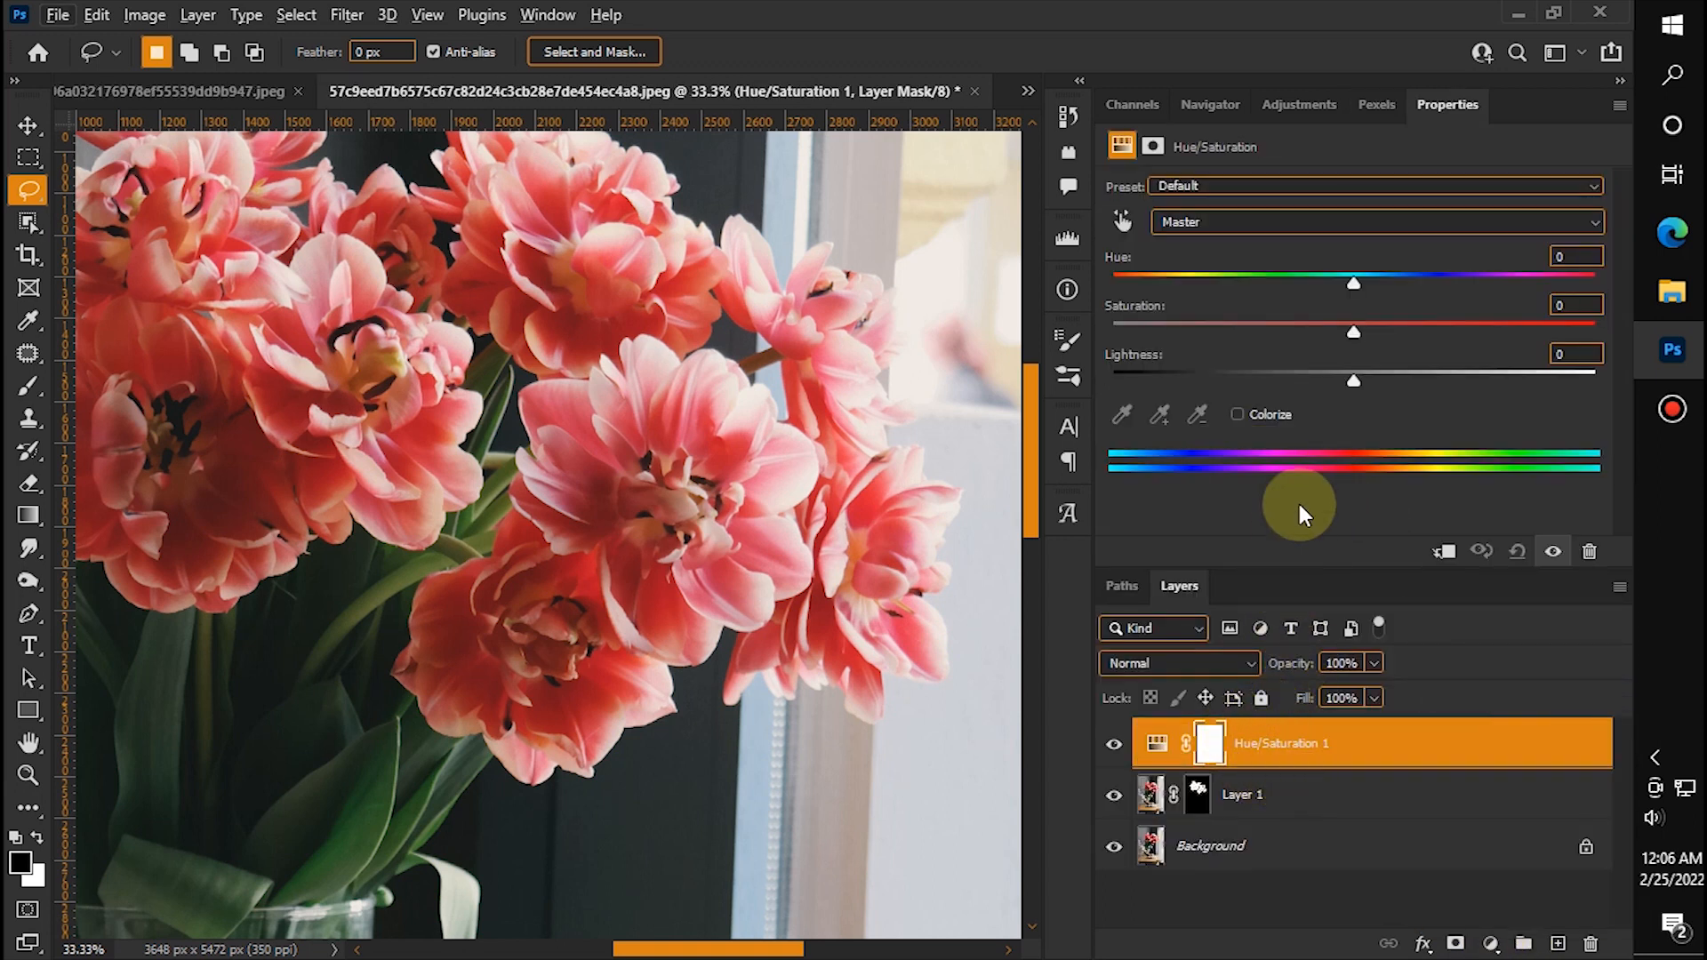
{"action": "left_click", "coordinate": [1456, 553]}
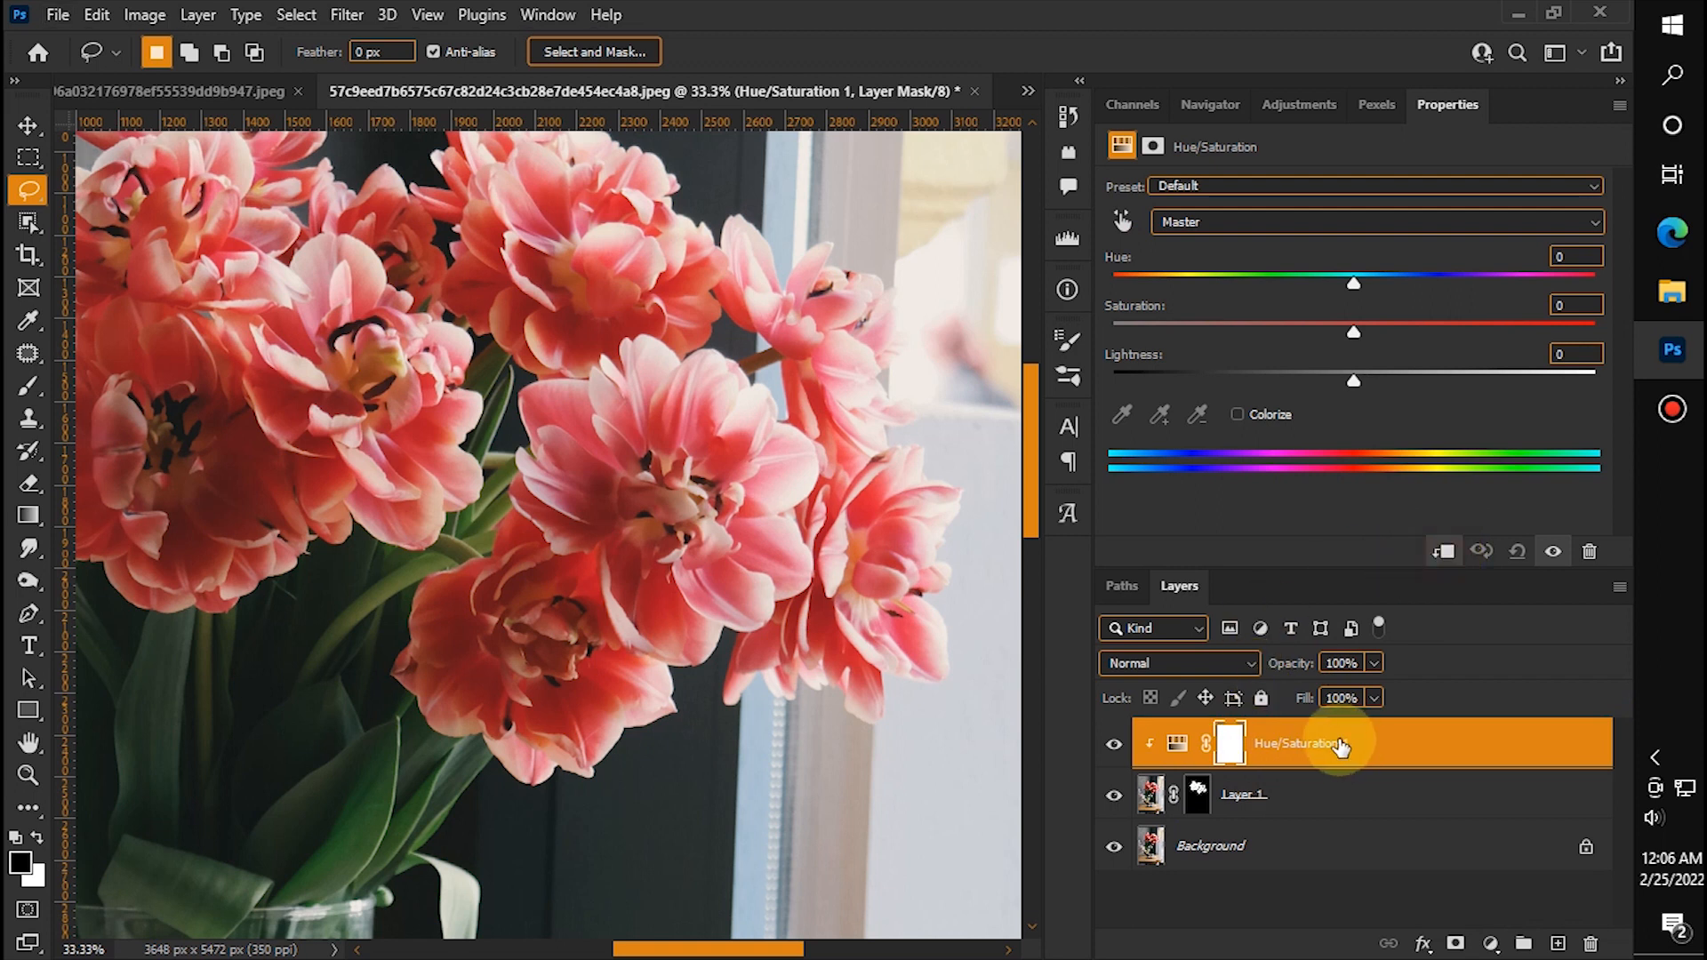
Step: Recolour the tulips with hue -31, desaturate them to -100 and raise the lightness
{"action": "left_click_drag", "start_coordinate": [1365, 284], "coordinate": [1295, 285]}
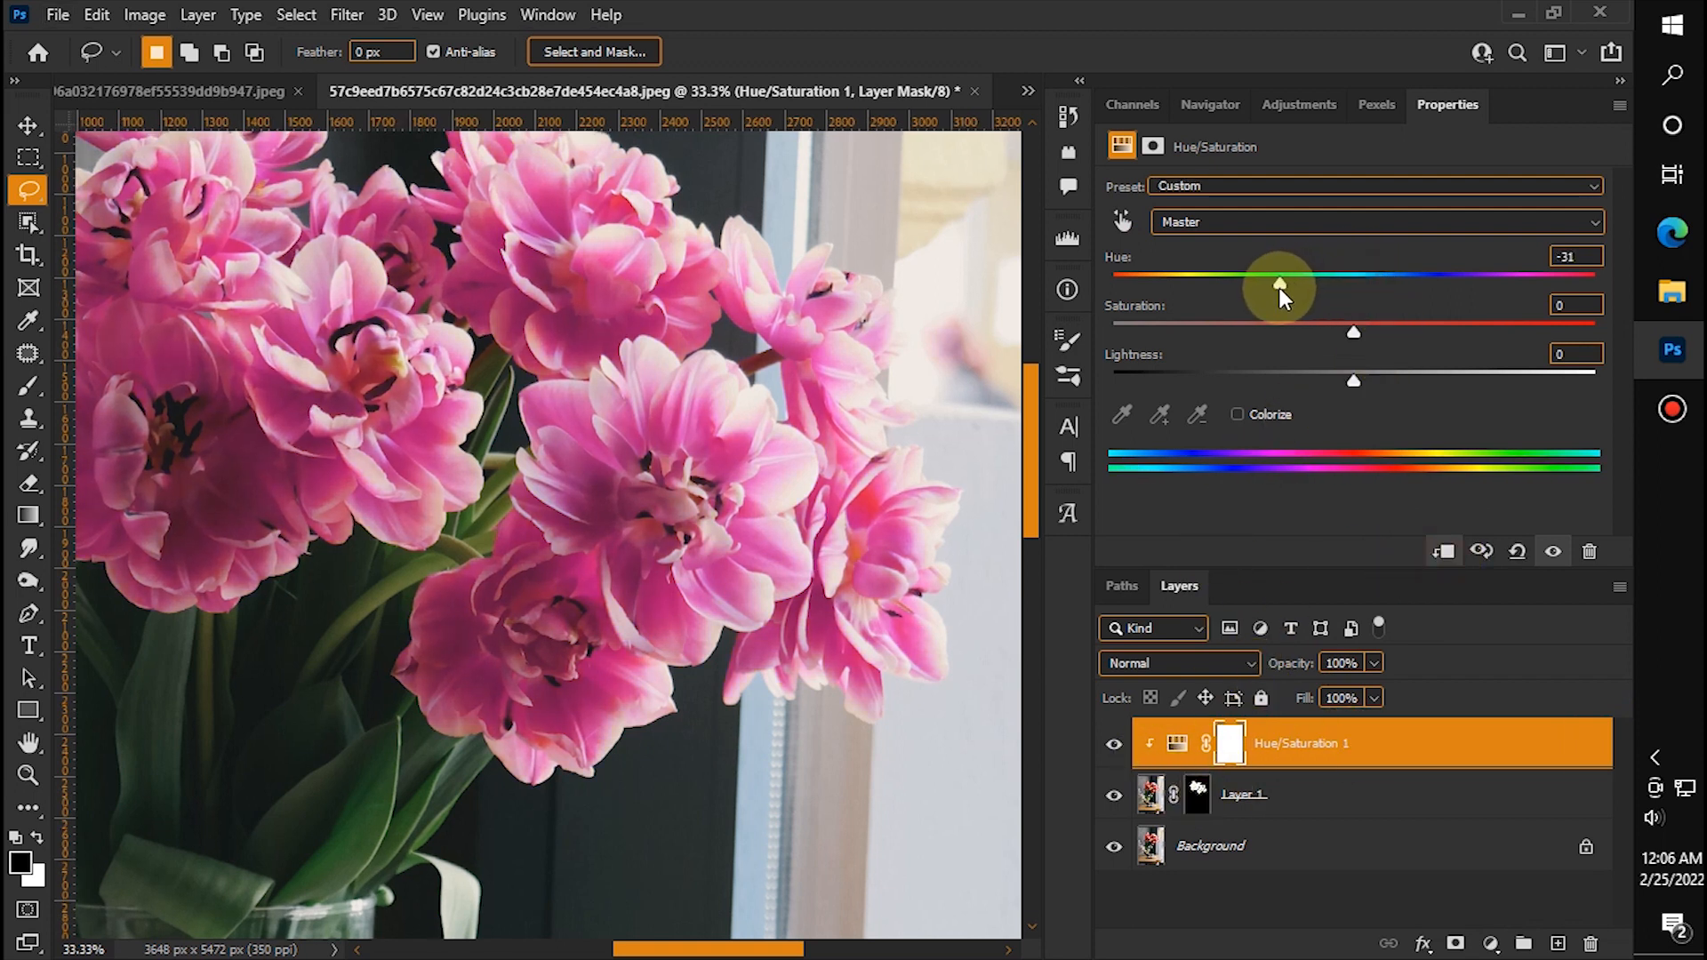
{"action": "key", "text": "ctrl+minus"}
{"action": "key", "text": "ctrl+minus"}
{"action": "key", "text": "ctrl+minus"}
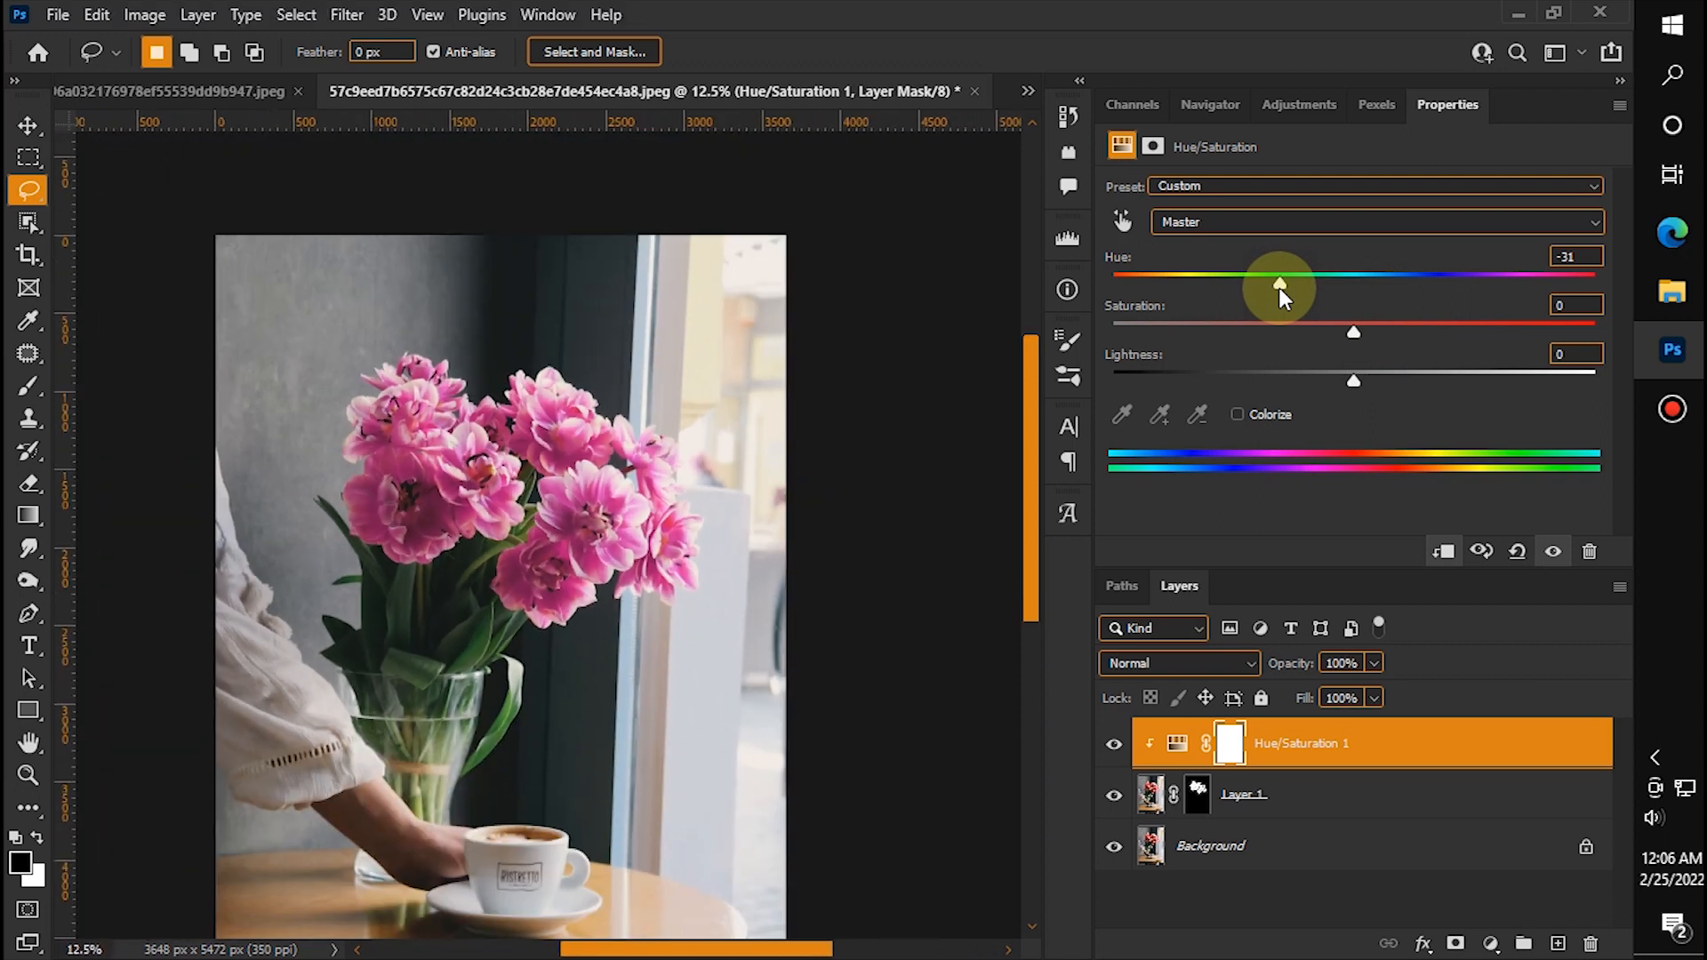
{"action": "left_click_drag", "start_coordinate": [1354, 333], "coordinate": [1100, 345]}
{"action": "left_click_drag", "start_coordinate": [1354, 381], "coordinate": [1414, 382]}
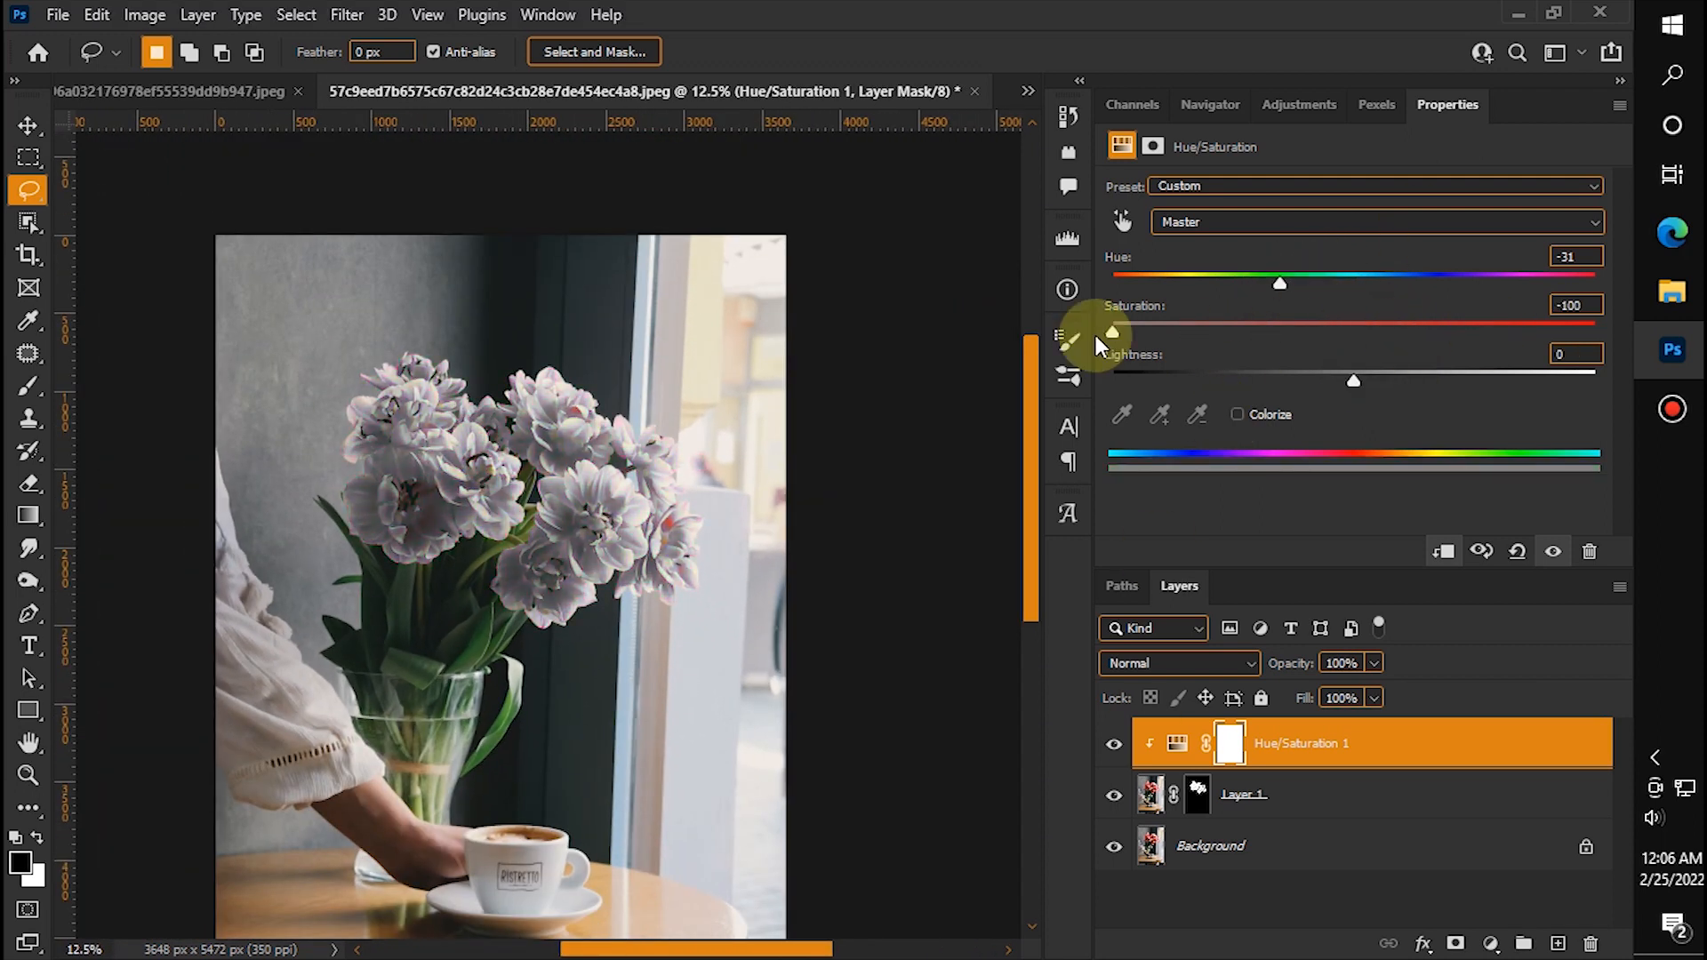
{"action": "left_click_drag", "start_coordinate": [1354, 381], "coordinate": [1377, 389]}
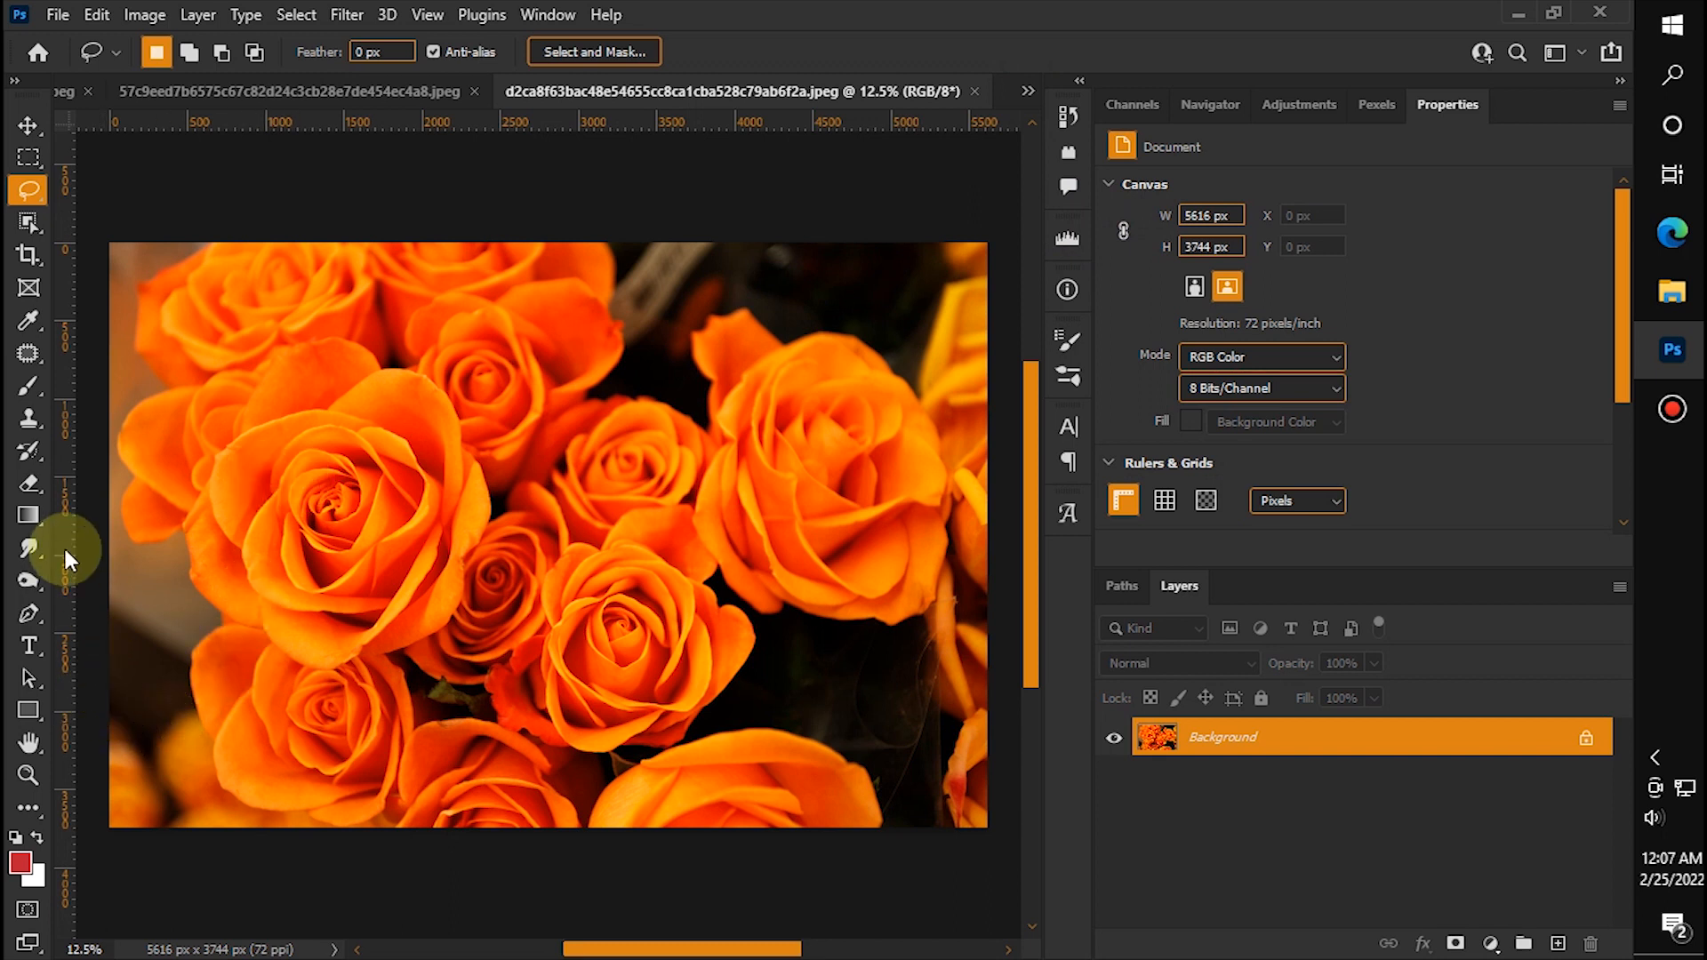
Step: Compare the colours of the rose photo's brown background and its orange petals by sampling each as the foreground colour
{"action": "key", "text": "ctrl+plus"}
{"action": "left_click_drag", "start_coordinate": [516, 428], "coordinate": [713, 537]}
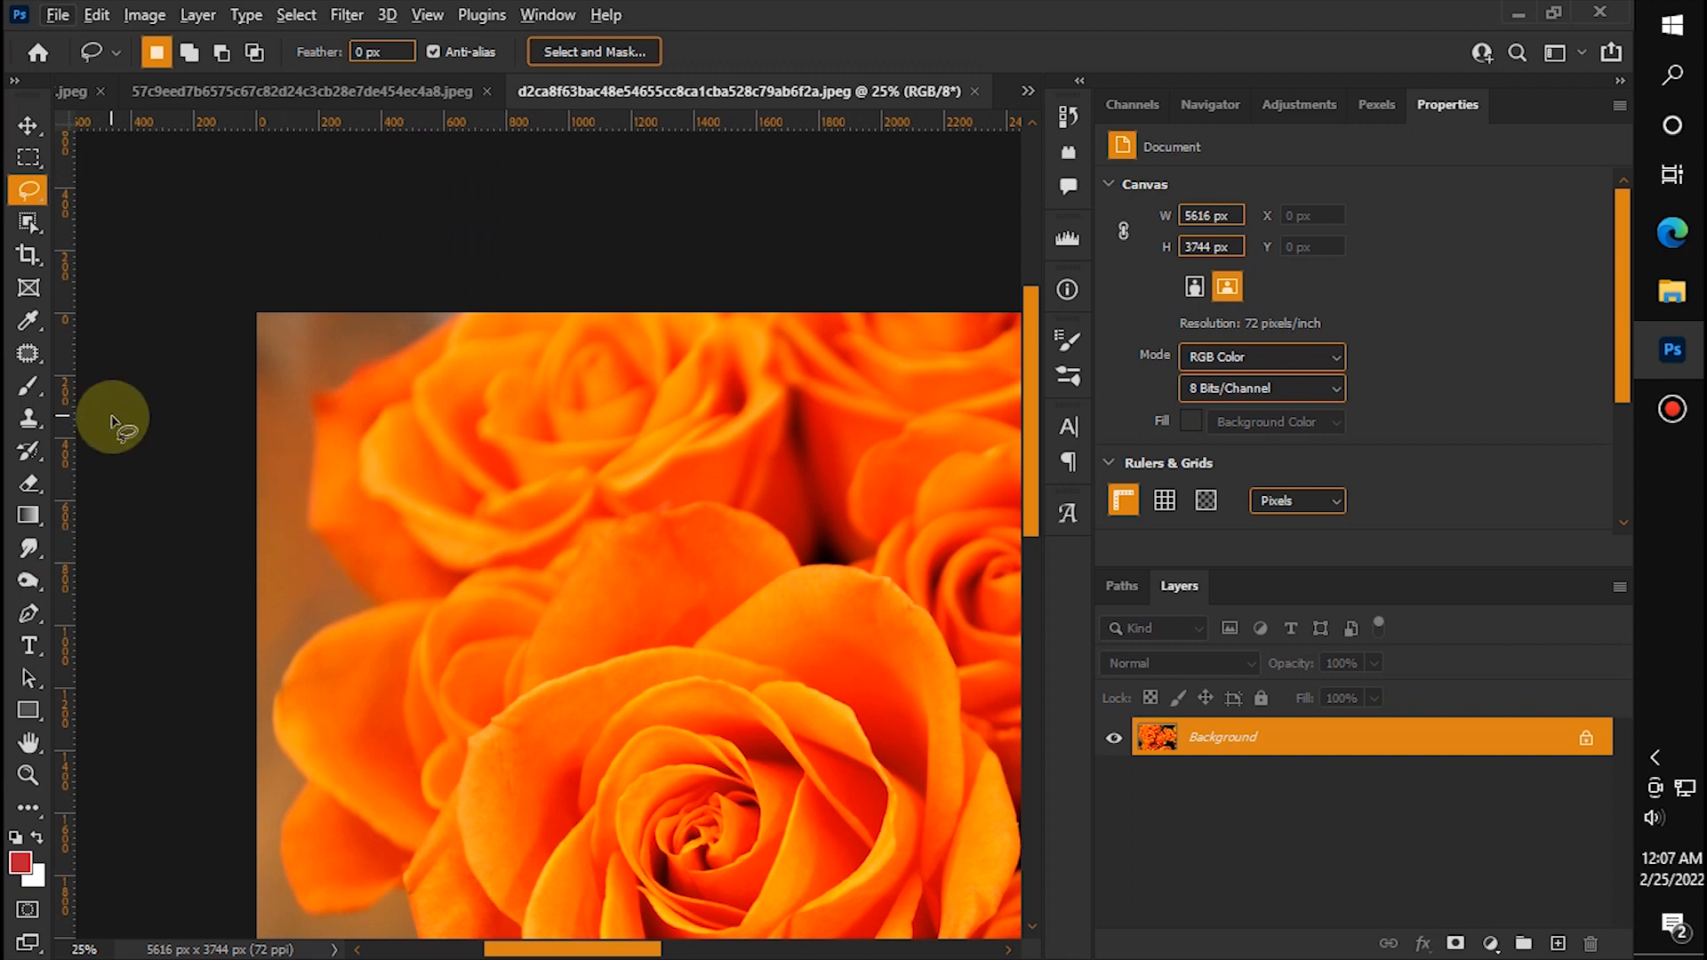
{"action": "key", "text": "b"}
{"action": "key", "text": "i"}
{"action": "left_click", "coordinate": [289, 478]}
{"action": "left_click", "coordinate": [19, 860]}
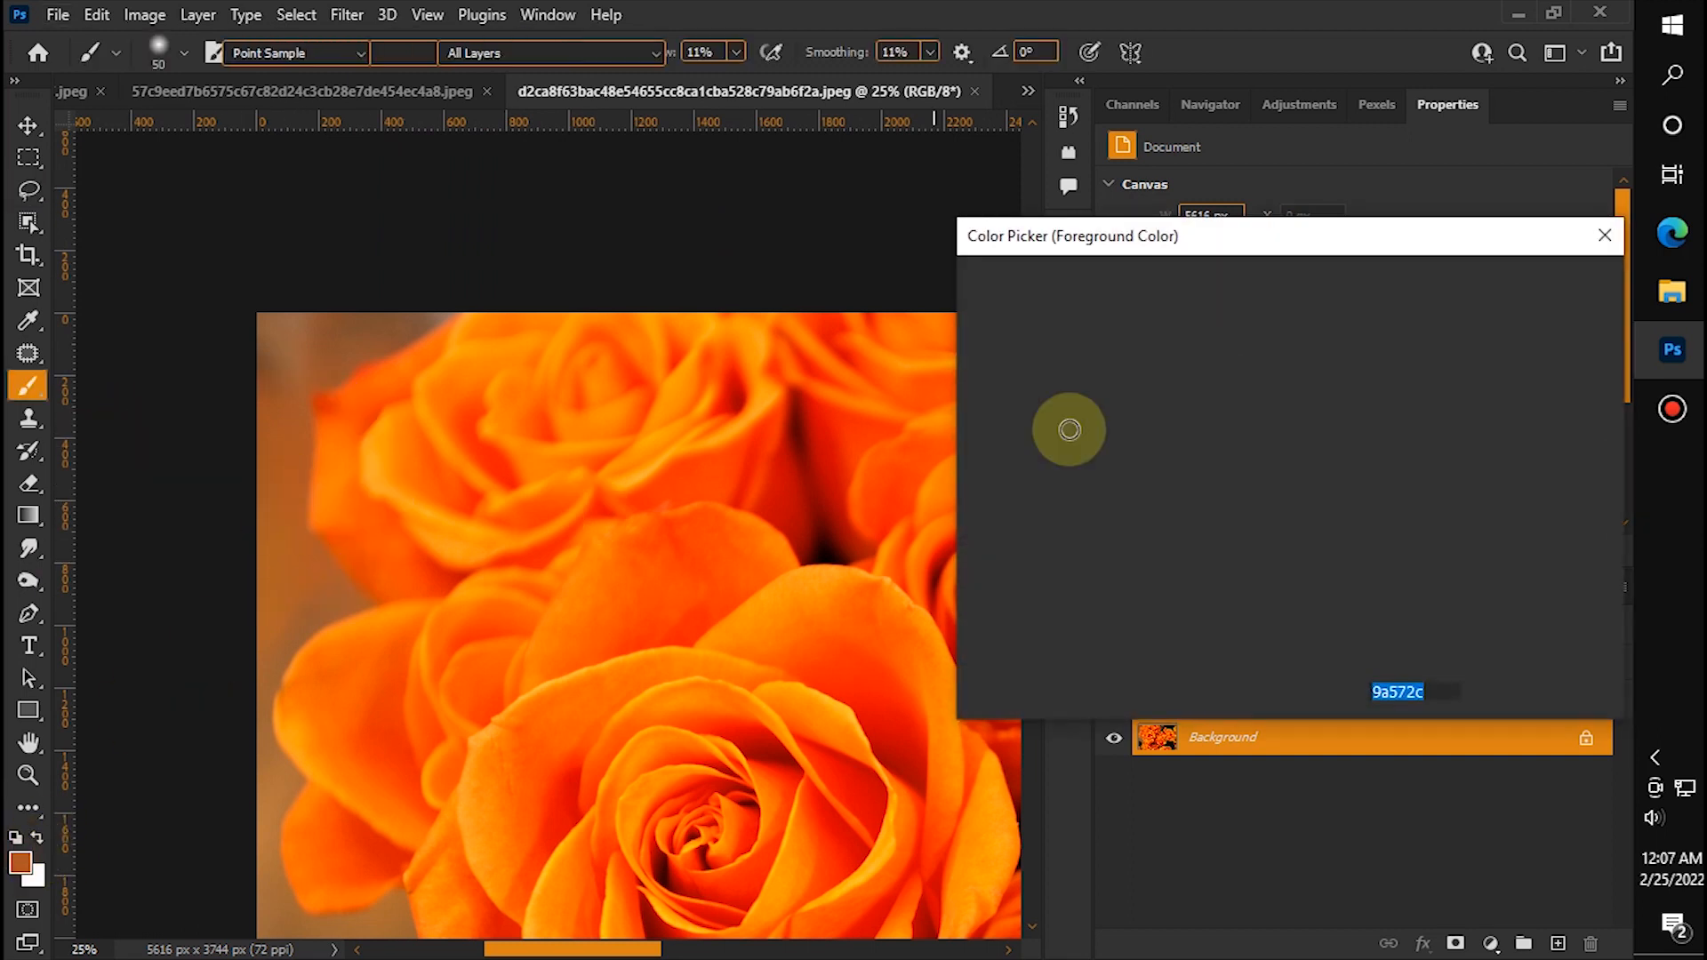
{"action": "left_click", "coordinate": [631, 579]}
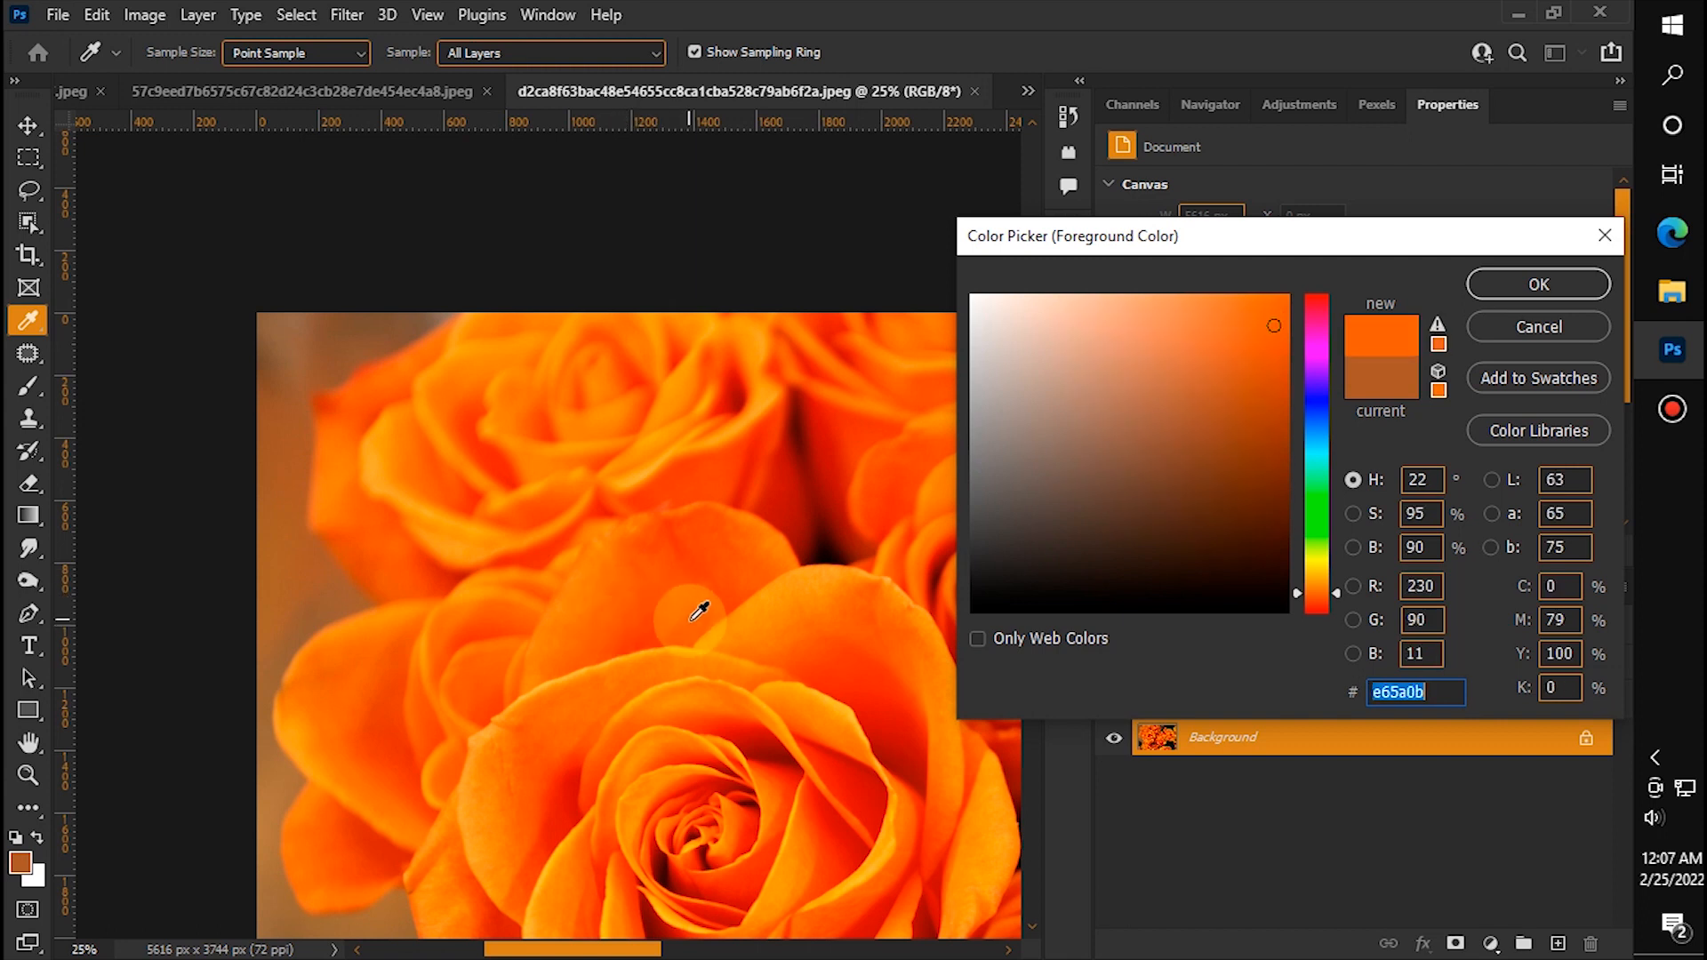
{"action": "left_click", "coordinate": [811, 588]}
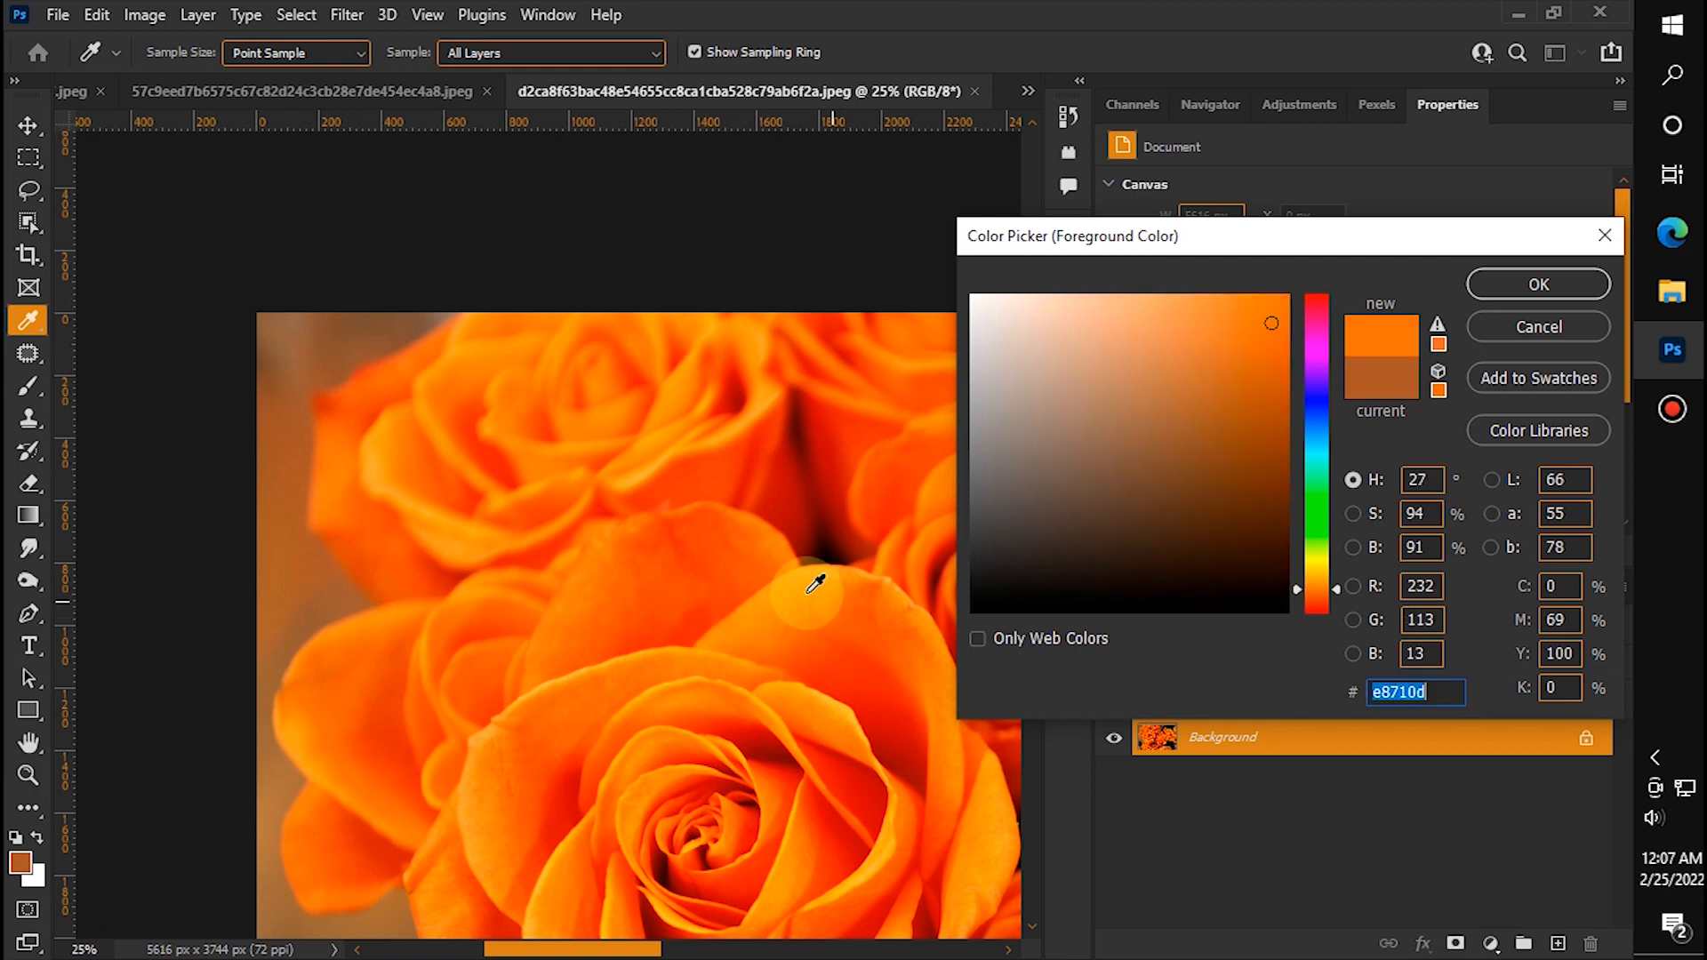
{"action": "left_click", "coordinate": [1533, 322]}
Step: Build up a freehand Lasso selection in add mode that separates the orange roses from the surrounding brownish background areas
{"action": "key", "text": "l"}
{"action": "left_click", "coordinate": [189, 52]}
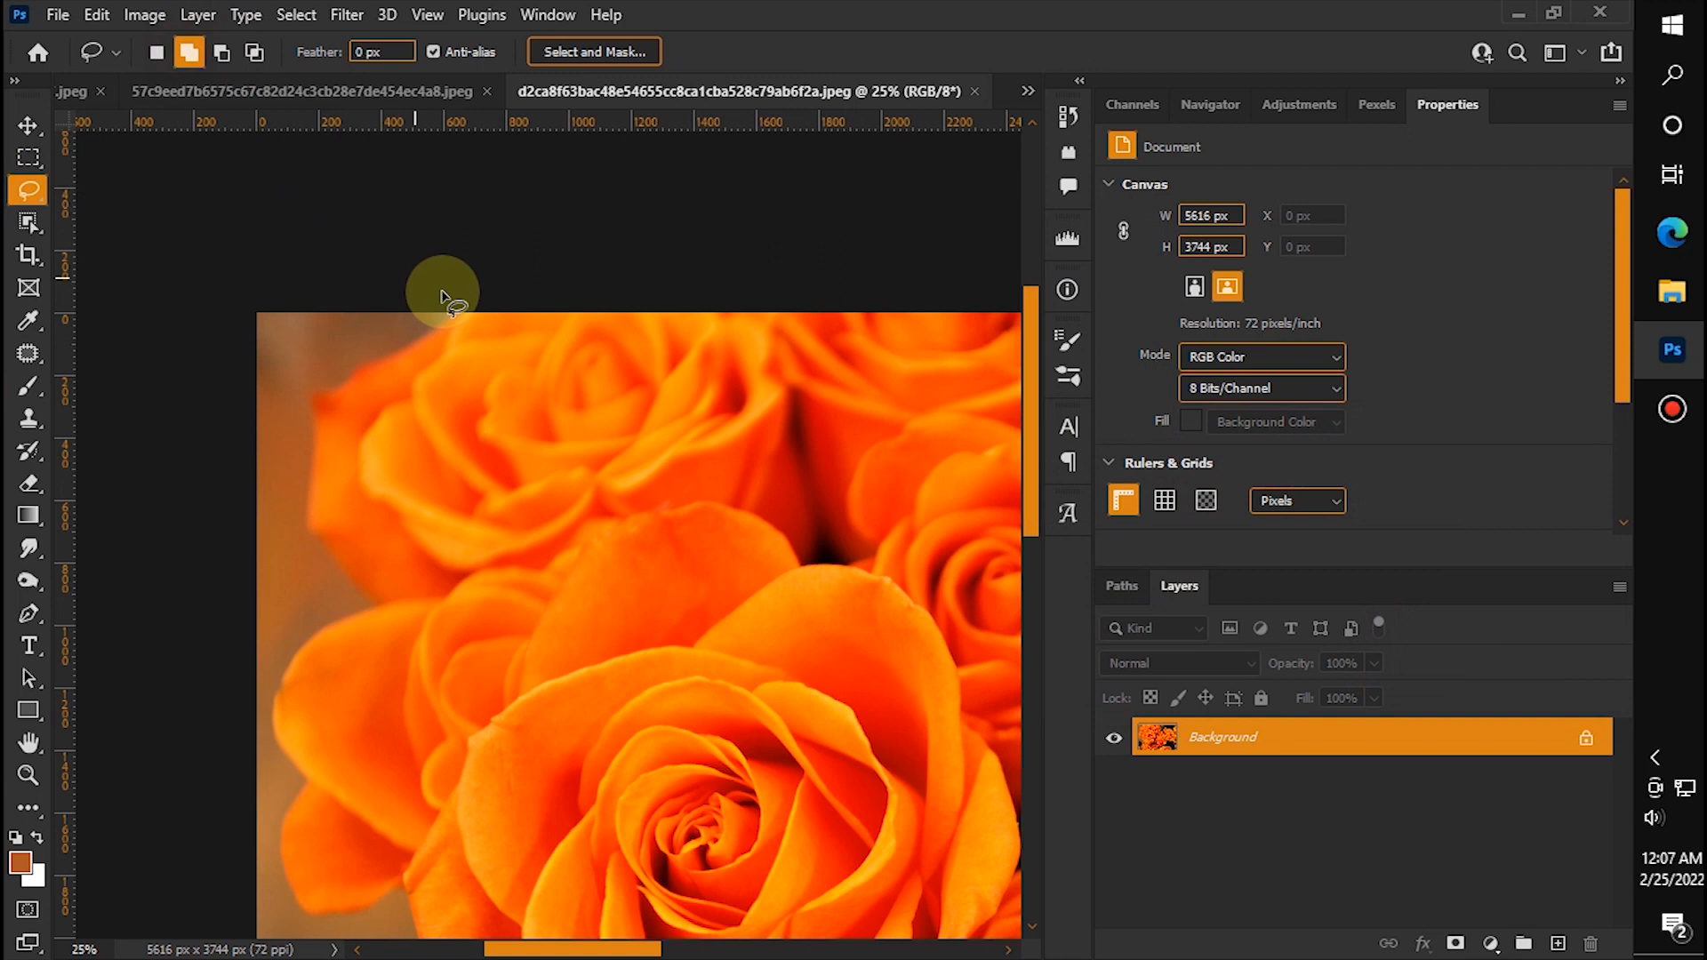
{"action": "mouse_move", "coordinate": [461, 307]}
{"action": "left_mouse_down"}
{"action": "mouse_move", "coordinate": [309, 441]}
{"action": "mouse_move", "coordinate": [464, 270]}
{"action": "left_mouse_up"}
{"action": "left_click_drag", "start_coordinate": [232, 773], "coordinate": [259, 360]}
{"action": "mouse_move", "coordinate": [284, 279]}
{"action": "left_mouse_down"}
{"action": "mouse_move", "coordinate": [452, 593]}
{"action": "mouse_move", "coordinate": [235, 473]}
{"action": "mouse_move", "coordinate": [245, 427]}
{"action": "left_mouse_up"}
{"action": "mouse_move", "coordinate": [907, 293]}
{"action": "left_mouse_down"}
{"action": "mouse_move", "coordinate": [622, 477]}
{"action": "mouse_move", "coordinate": [629, 529]}
{"action": "left_mouse_up"}
{"action": "mouse_move", "coordinate": [450, 616]}
{"action": "left_mouse_down"}
{"action": "mouse_move", "coordinate": [479, 416]}
{"action": "mouse_move", "coordinate": [451, 614]}
{"action": "left_mouse_up"}
{"action": "left_click_drag", "start_coordinate": [610, 800], "coordinate": [469, 357]}
{"action": "mouse_move", "coordinate": [659, 379]}
{"action": "left_mouse_down"}
{"action": "mouse_move", "coordinate": [711, 525]}
{"action": "mouse_move", "coordinate": [711, 683]}
{"action": "mouse_move", "coordinate": [528, 566]}
{"action": "mouse_move", "coordinate": [539, 399]}
{"action": "mouse_move", "coordinate": [665, 389]}
{"action": "mouse_move", "coordinate": [765, 540]}
{"action": "left_mouse_up"}
{"action": "key", "text": "ctrl+minus"}
{"action": "key", "text": "ctrl+minus"}
{"action": "key", "text": "ctrl+minus"}
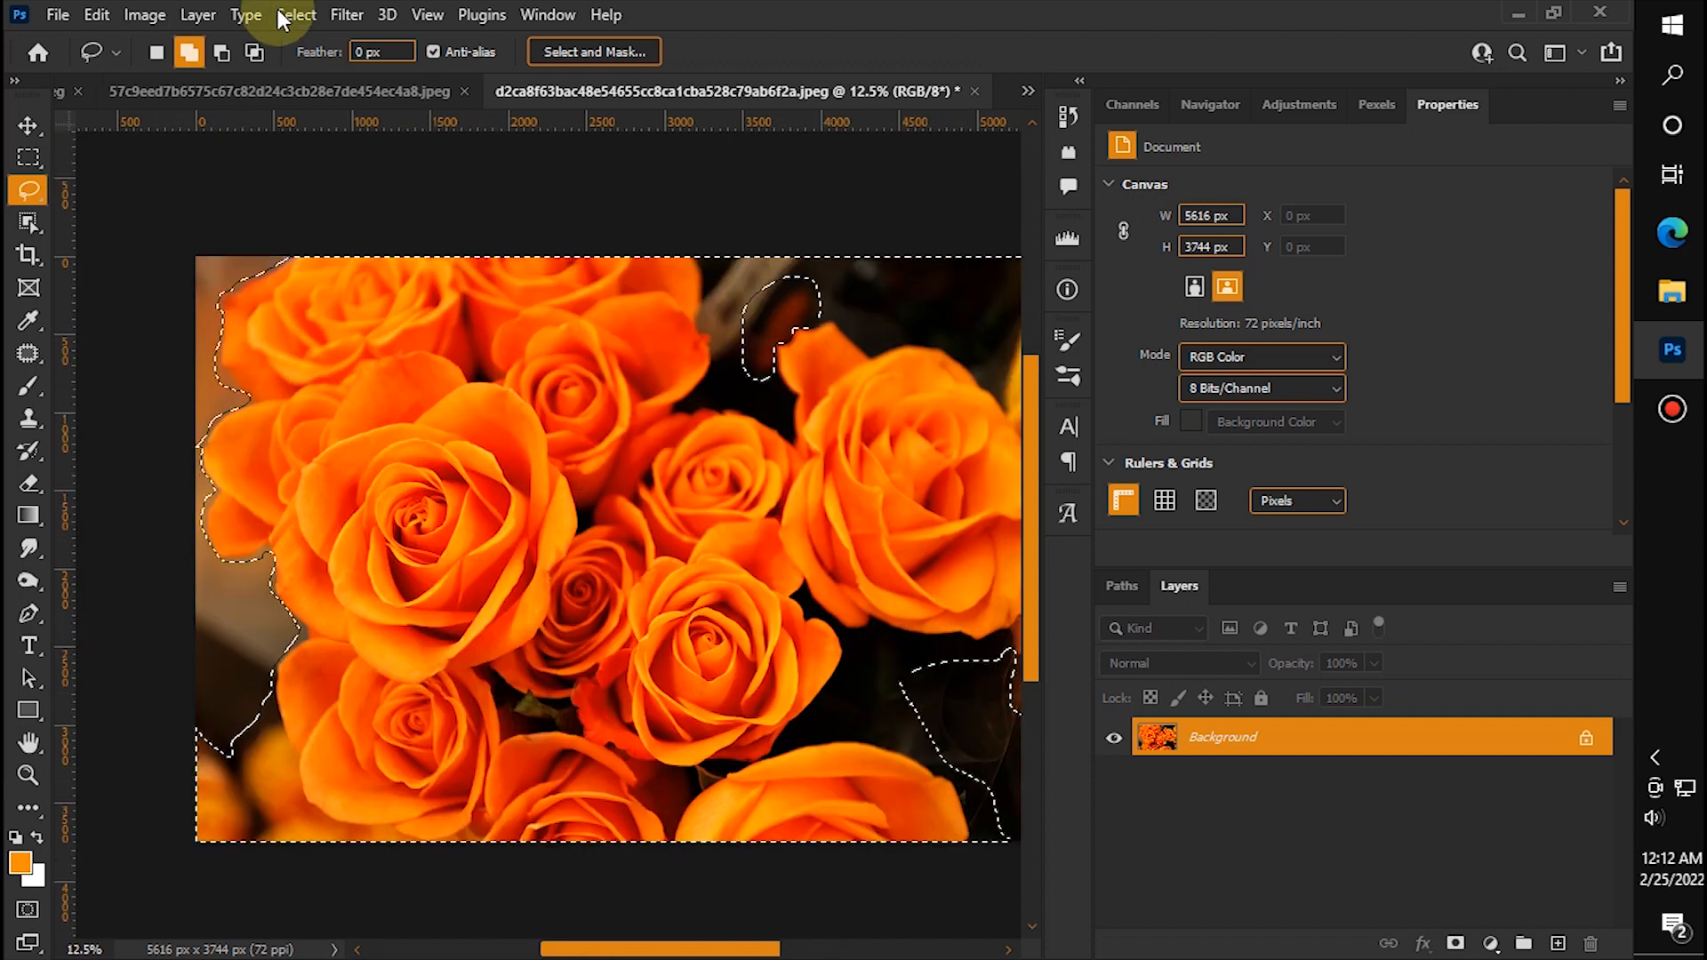
Step: Start Color Range within the Lasso selection and add samples of the orange tones from the central roses
{"action": "left_click", "coordinate": [293, 15]}
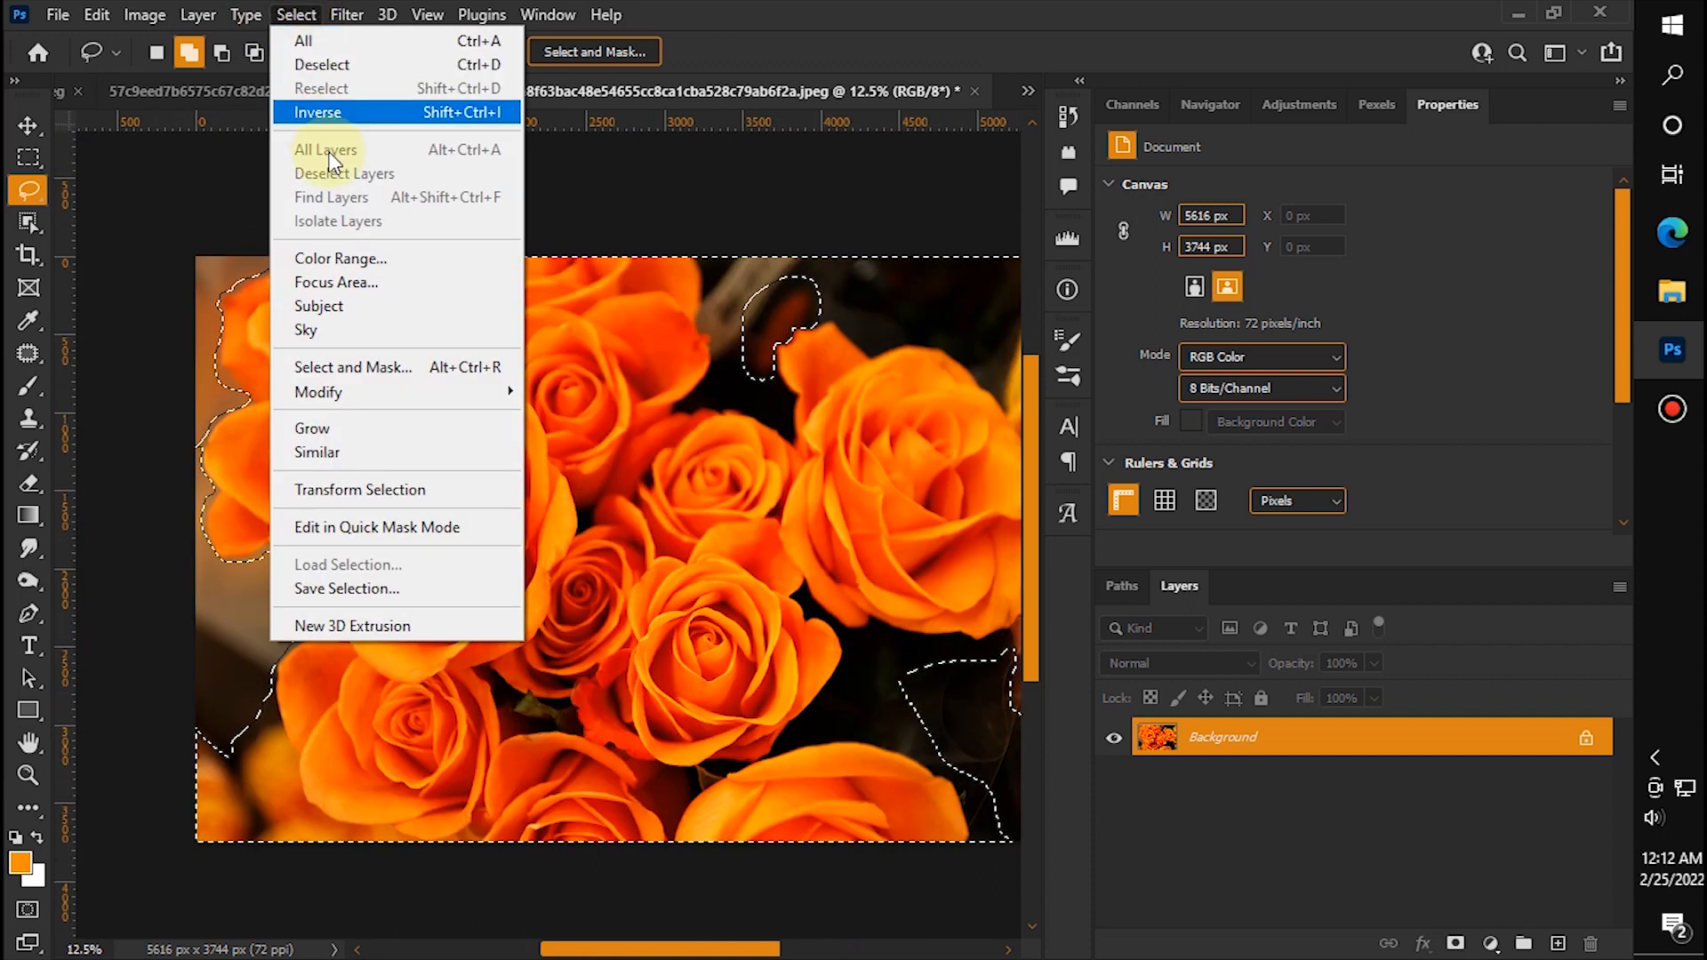
{"action": "left_click", "coordinate": [354, 259]}
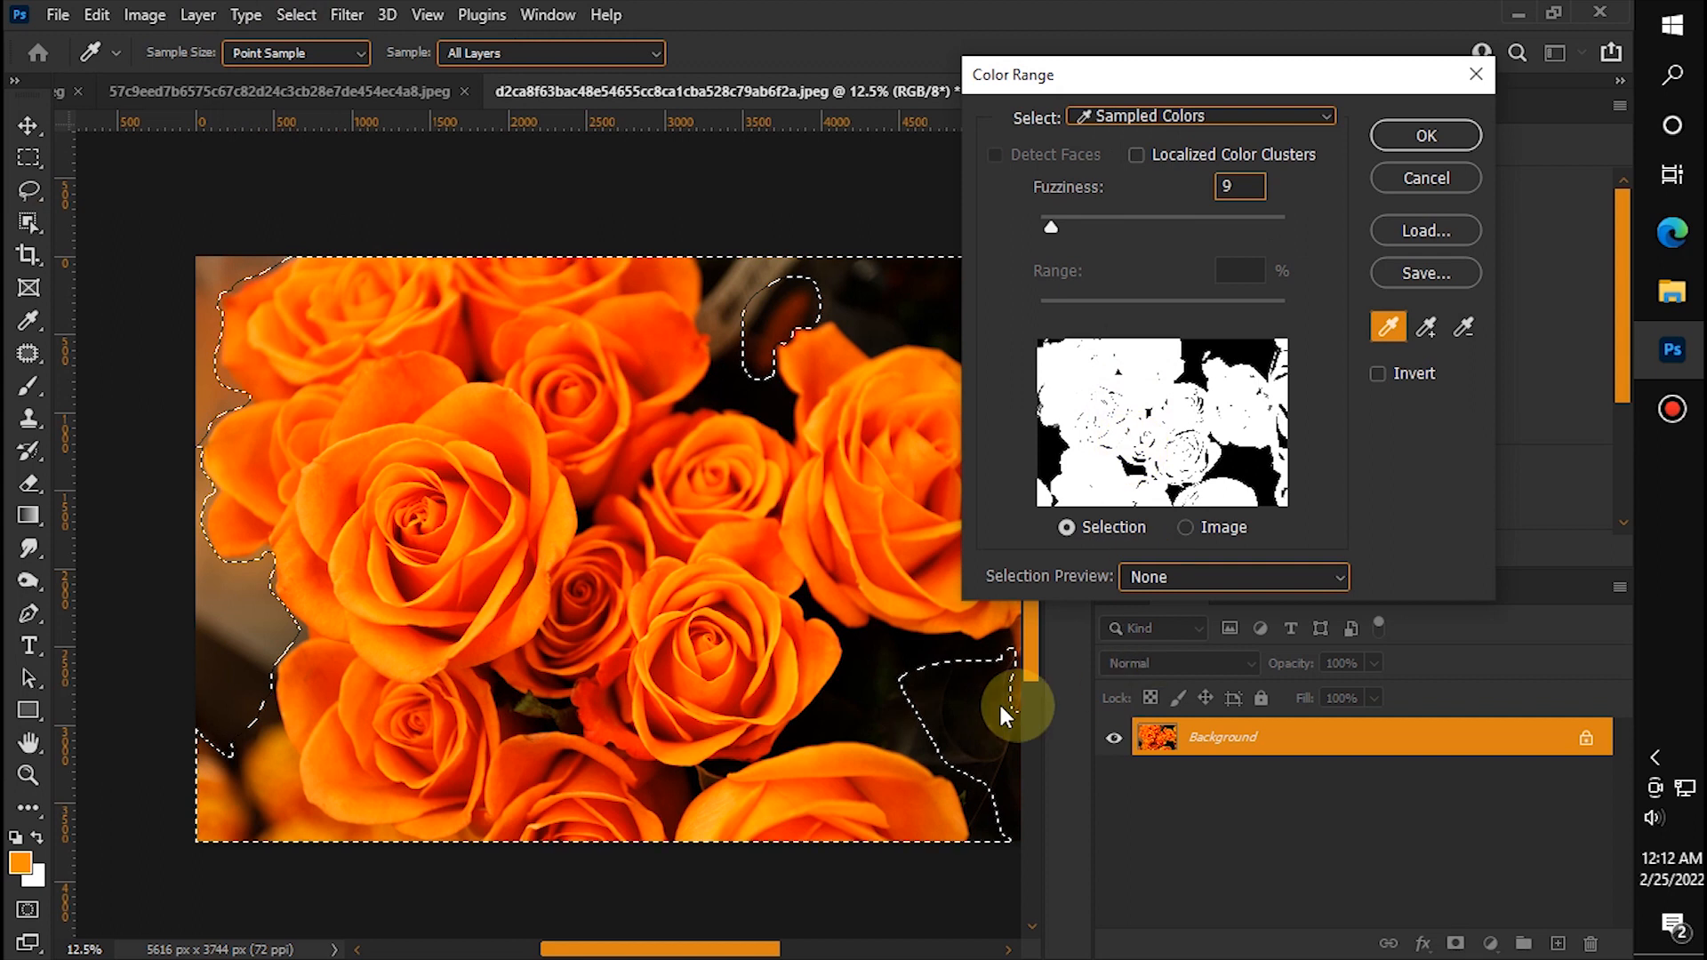
{"action": "key", "text": "ctrl+plus"}
{"action": "key", "text": "ctrl+plus"}
{"action": "key", "text": "ctrl+plus"}
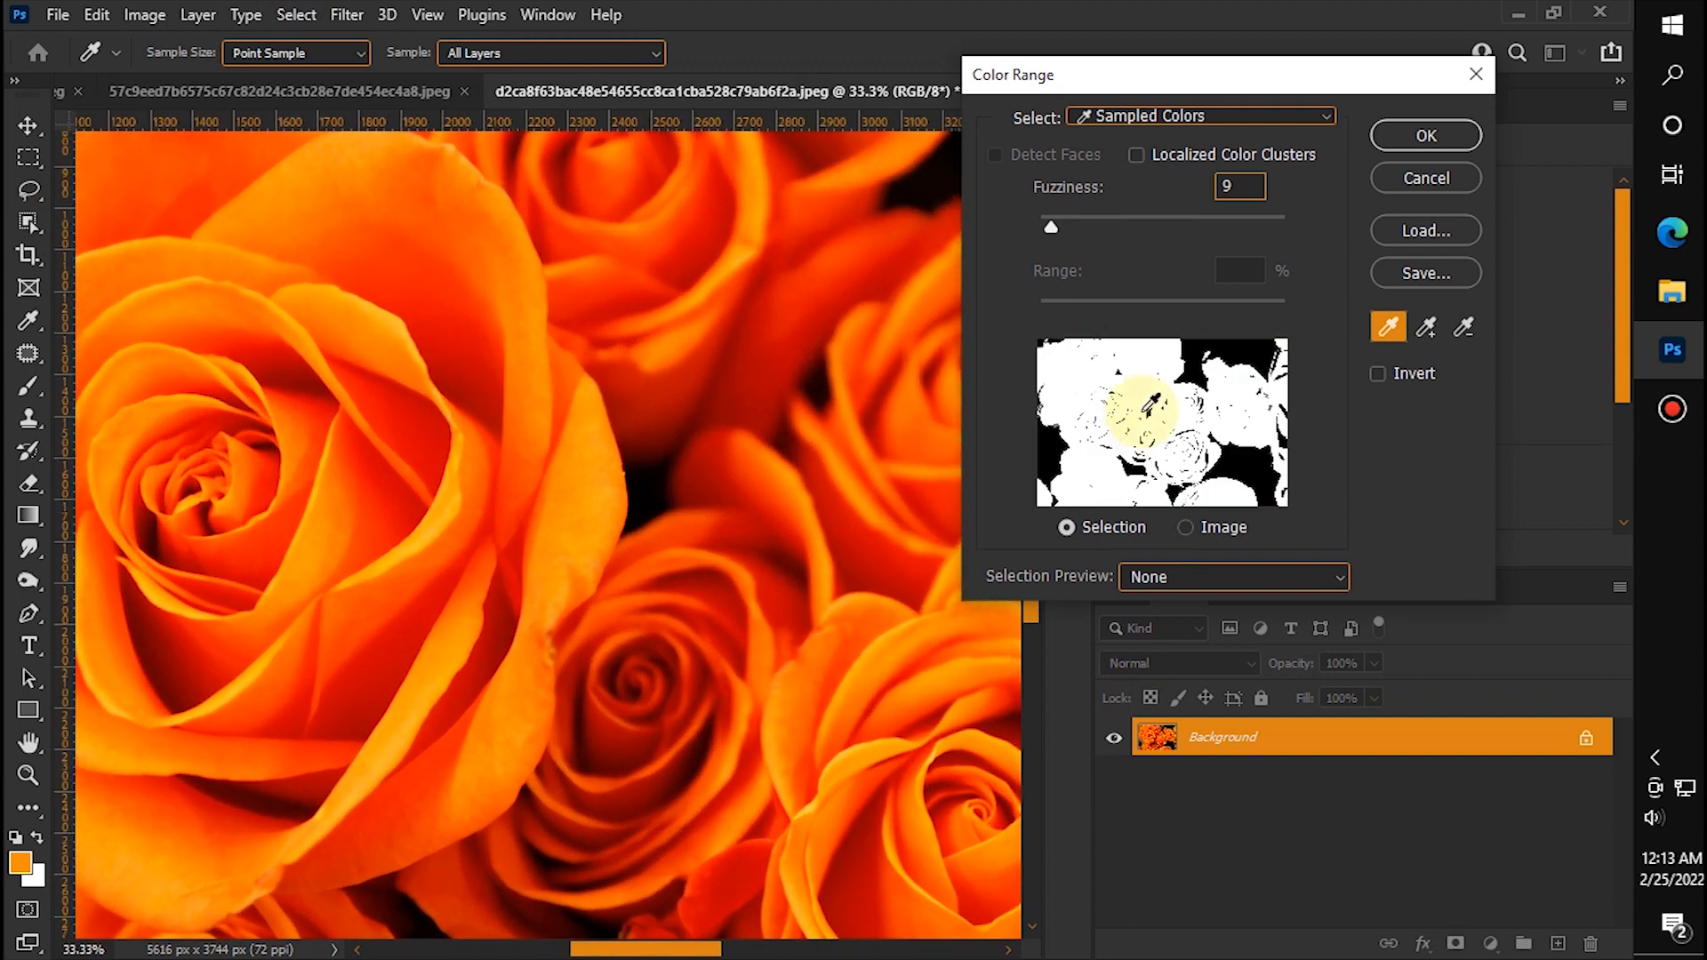
{"action": "left_click_drag", "start_coordinate": [776, 733], "coordinate": [520, 552]}
{"action": "left_click", "coordinate": [669, 504], "text": "shift"}
{"action": "left_click", "coordinate": [575, 497], "text": "shift"}
{"action": "left_click", "coordinate": [779, 435], "text": "shift"}
{"action": "left_click", "coordinate": [899, 610], "text": "shift"}
Step: Extend the Color Range sampling with the light and deep orange tones of the remaining roses across the photo
{"action": "left_click_drag", "start_coordinate": [653, 187], "coordinate": [203, 395]}
{"action": "left_click", "coordinate": [446, 340]}
{"action": "left_click", "coordinate": [259, 350], "text": "shift"}
{"action": "left_click", "coordinate": [249, 756], "text": "shift"}
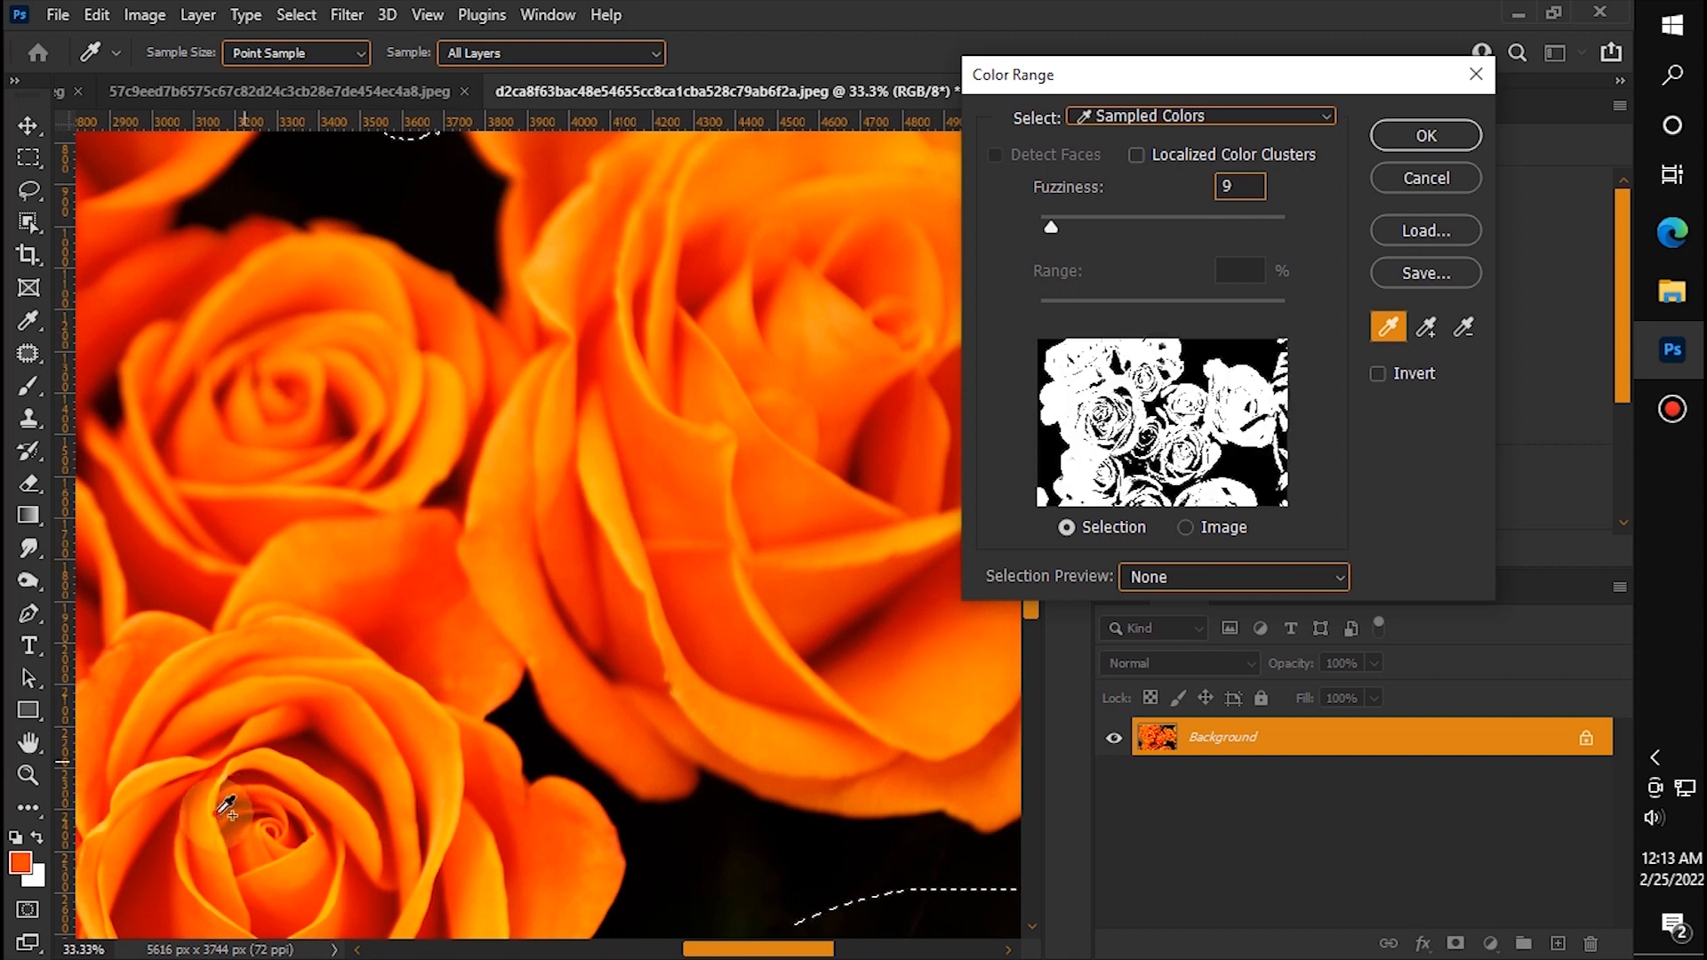
{"action": "left_click", "coordinate": [220, 805], "text": "shift"}
{"action": "key", "text": "ctrl+minus"}
{"action": "key", "text": "ctrl+minus"}
{"action": "left_click", "coordinate": [816, 462], "text": "shift"}
{"action": "left_click", "coordinate": [848, 390], "text": "shift"}
{"action": "left_click", "coordinate": [857, 563], "text": "shift"}
{"action": "left_click", "coordinate": [880, 680], "text": "shift"}
{"action": "left_click", "coordinate": [827, 624], "text": "shift"}
{"action": "left_click", "coordinate": [320, 755], "text": "shift"}
Step: Subtract the dark background tones between and around the roses from the sampled colour range
{"action": "key", "text": "ctrl"}
{"action": "left_click", "coordinate": [633, 722], "text": "alt"}
{"action": "left_click", "coordinate": [709, 814], "text": "alt"}
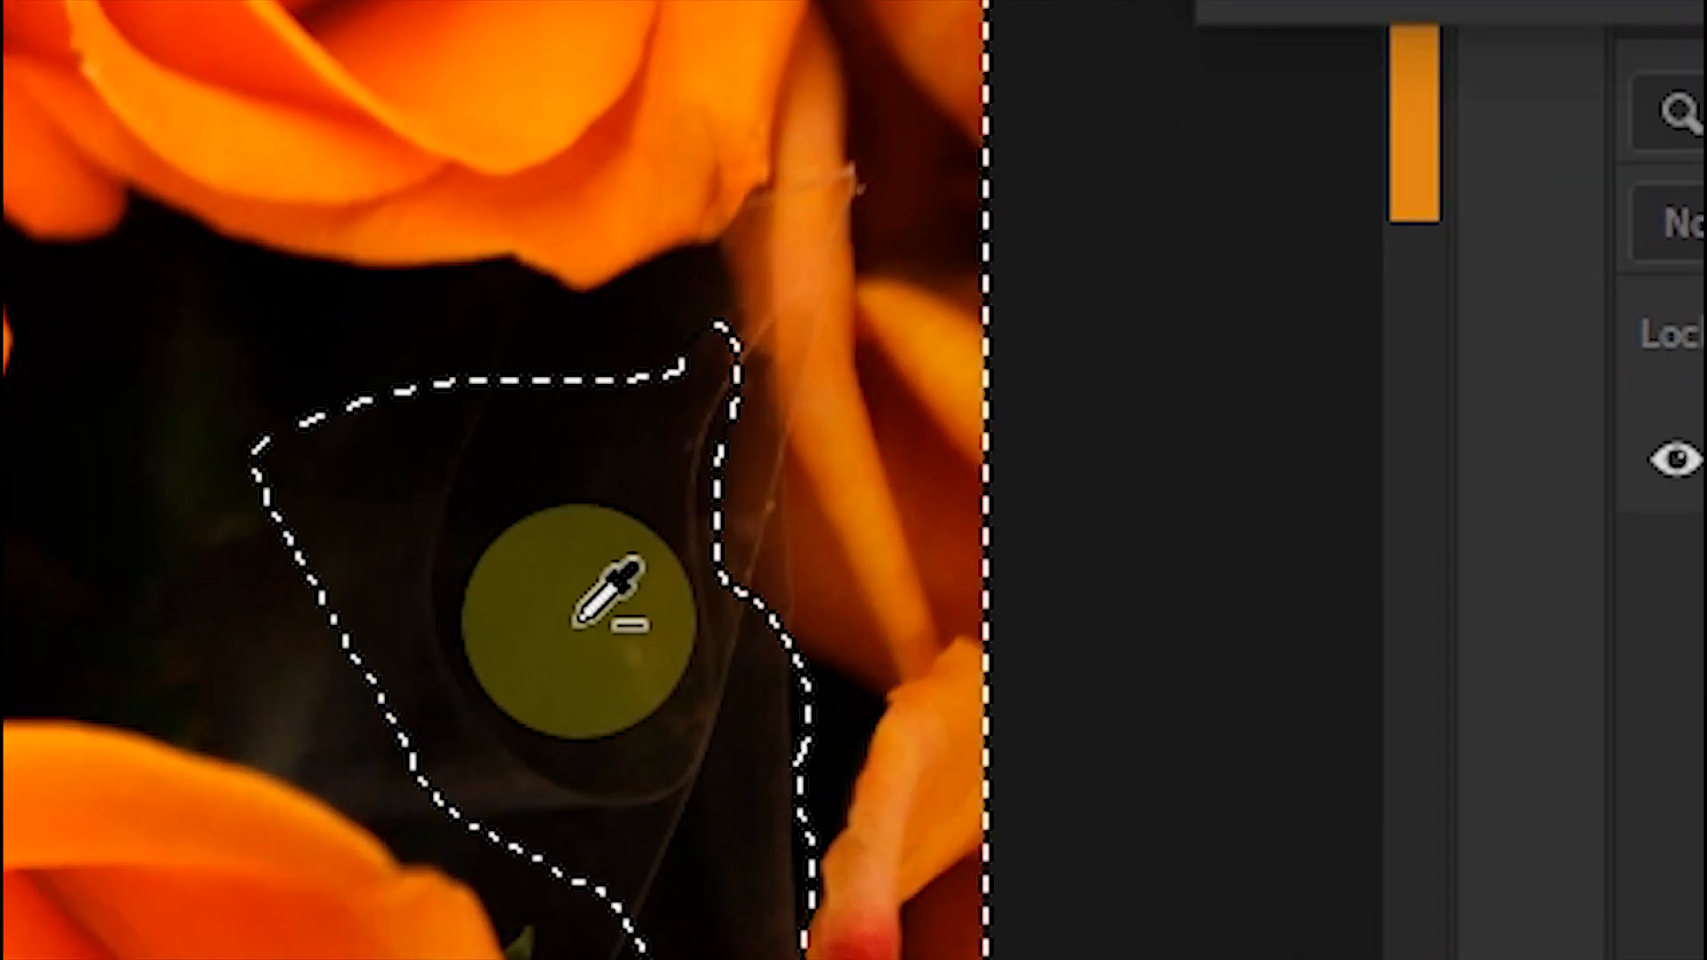
{"action": "left_click", "coordinate": [610, 640], "text": "alt"}
{"action": "left_click", "coordinate": [690, 771], "text": "alt"}
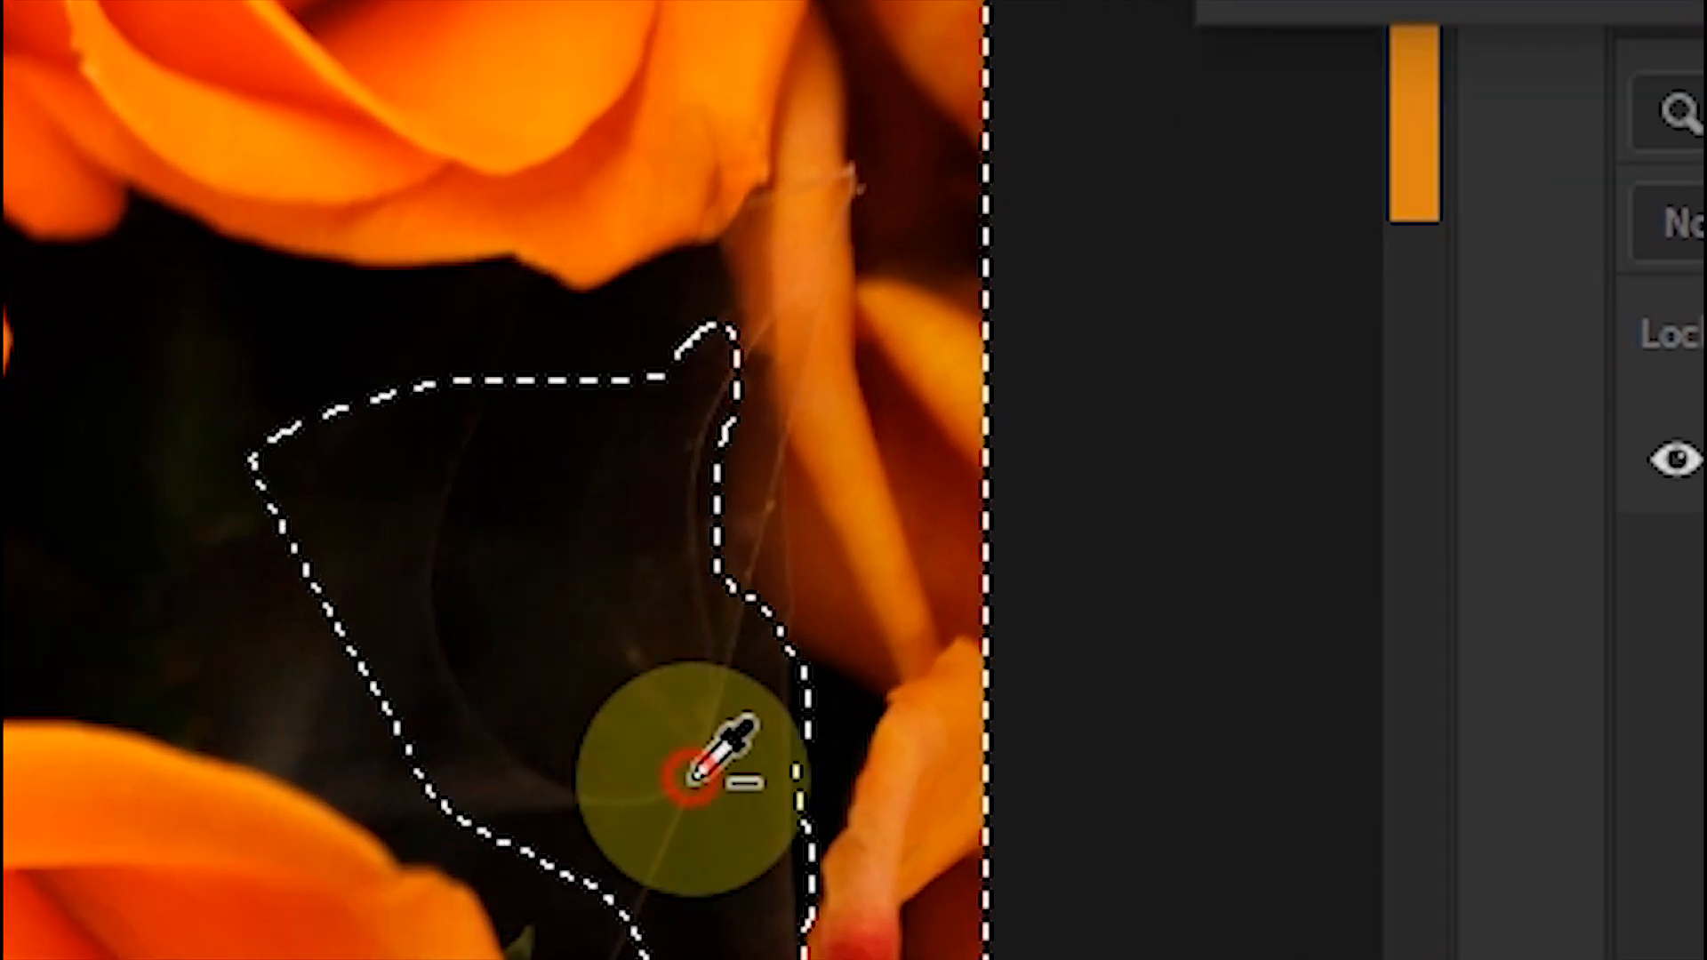
{"action": "left_click", "coordinate": [672, 674], "text": "alt"}
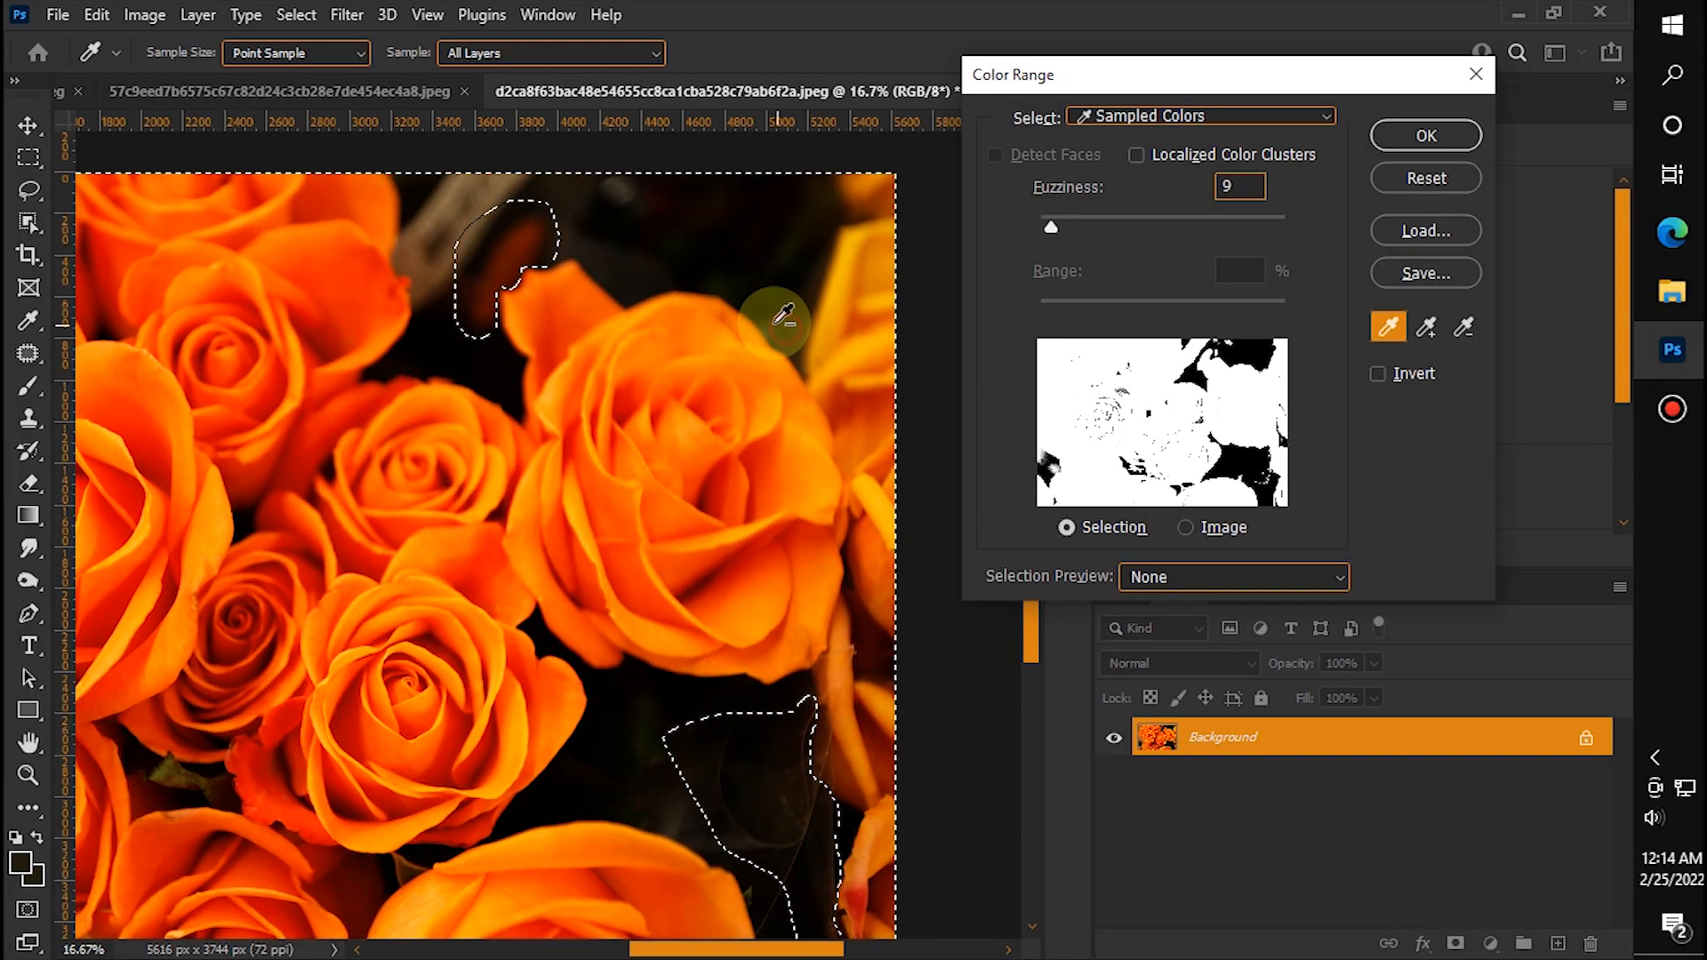
{"action": "scroll", "coordinate": [294, 765], "scroll_direction": "left", "scroll_amount": 2}
{"action": "scroll", "coordinate": [324, 743], "scroll_direction": "left", "scroll_amount": 2}
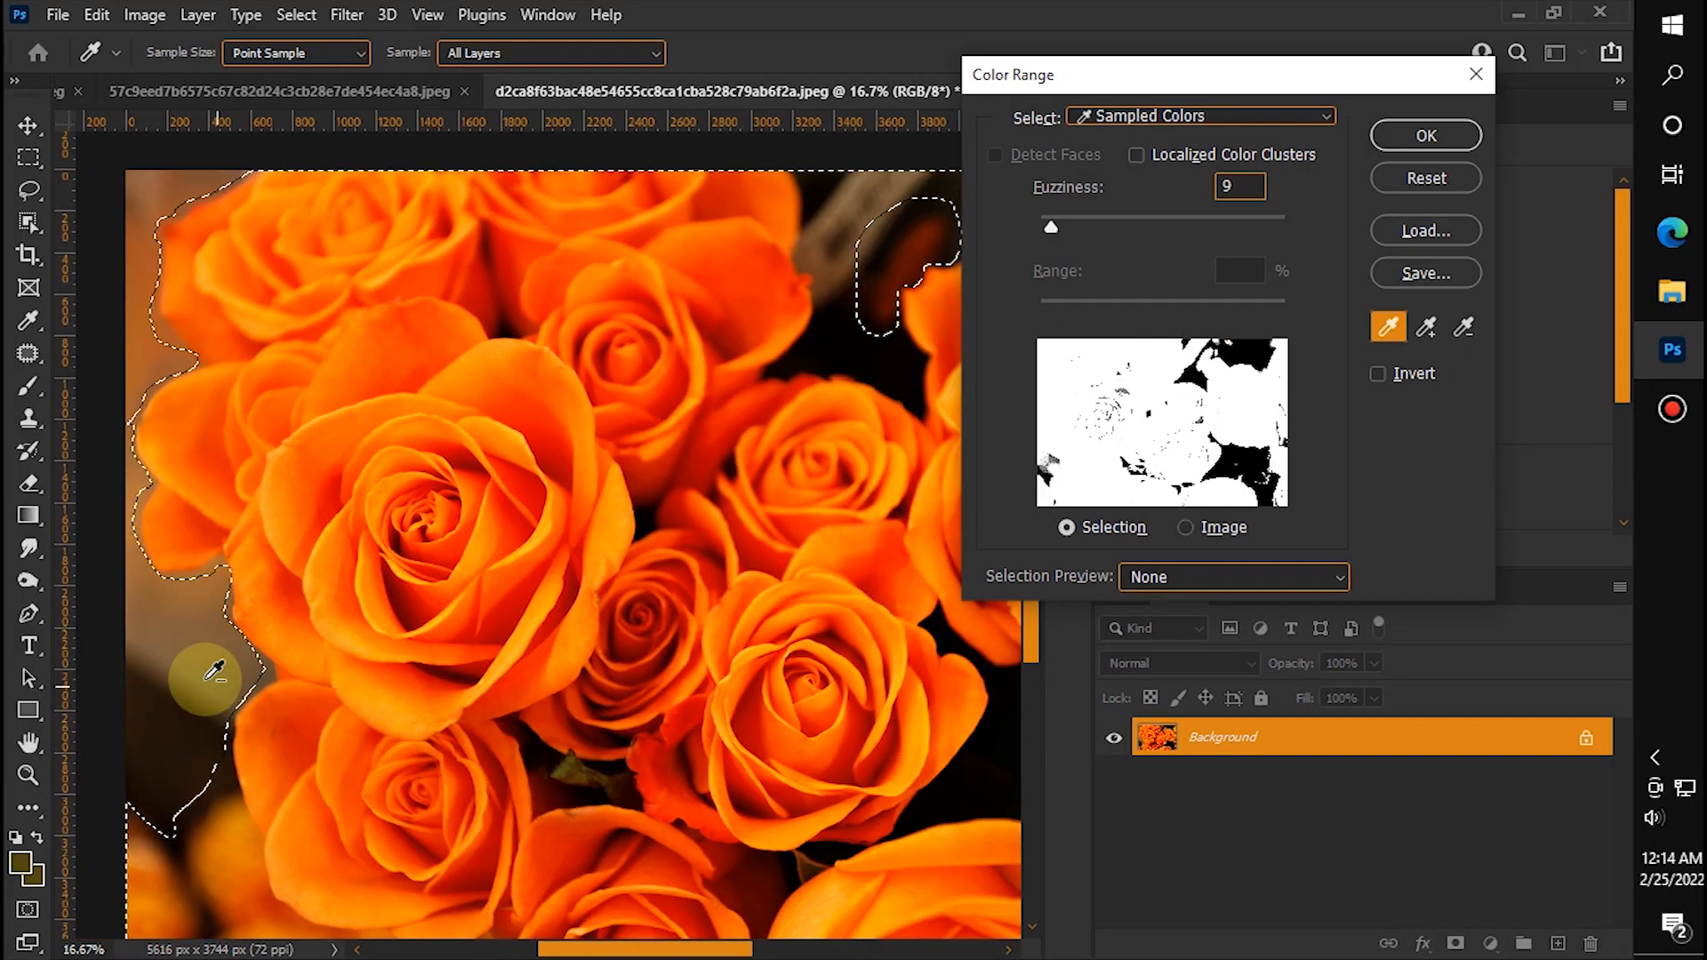
Step: Add further petal samples, set the fuzziness to 44 and apply the Color Range selection
{"action": "left_click", "coordinate": [603, 441], "text": "shift"}
{"action": "left_click", "coordinate": [877, 747], "text": "shift"}
{"action": "scroll", "coordinate": [942, 705], "scroll_direction": "right", "scroll_amount": 2}
{"action": "left_click_drag", "start_coordinate": [1051, 227], "coordinate": [1094, 230]}
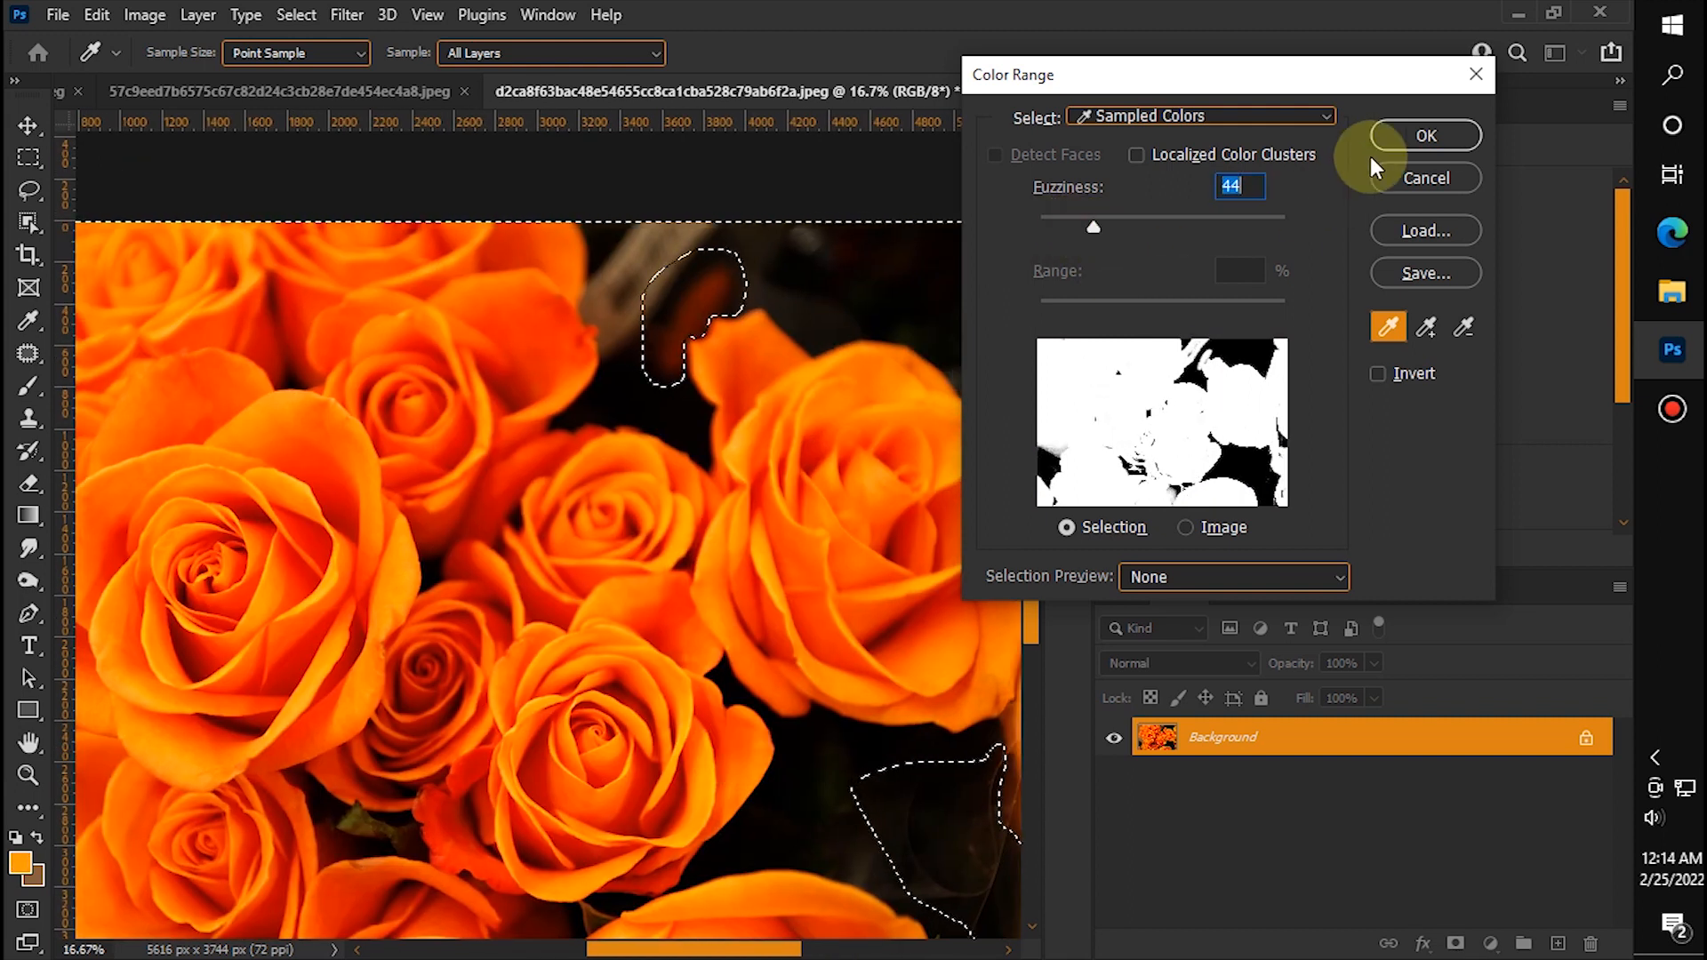
{"action": "left_click", "coordinate": [1420, 136]}
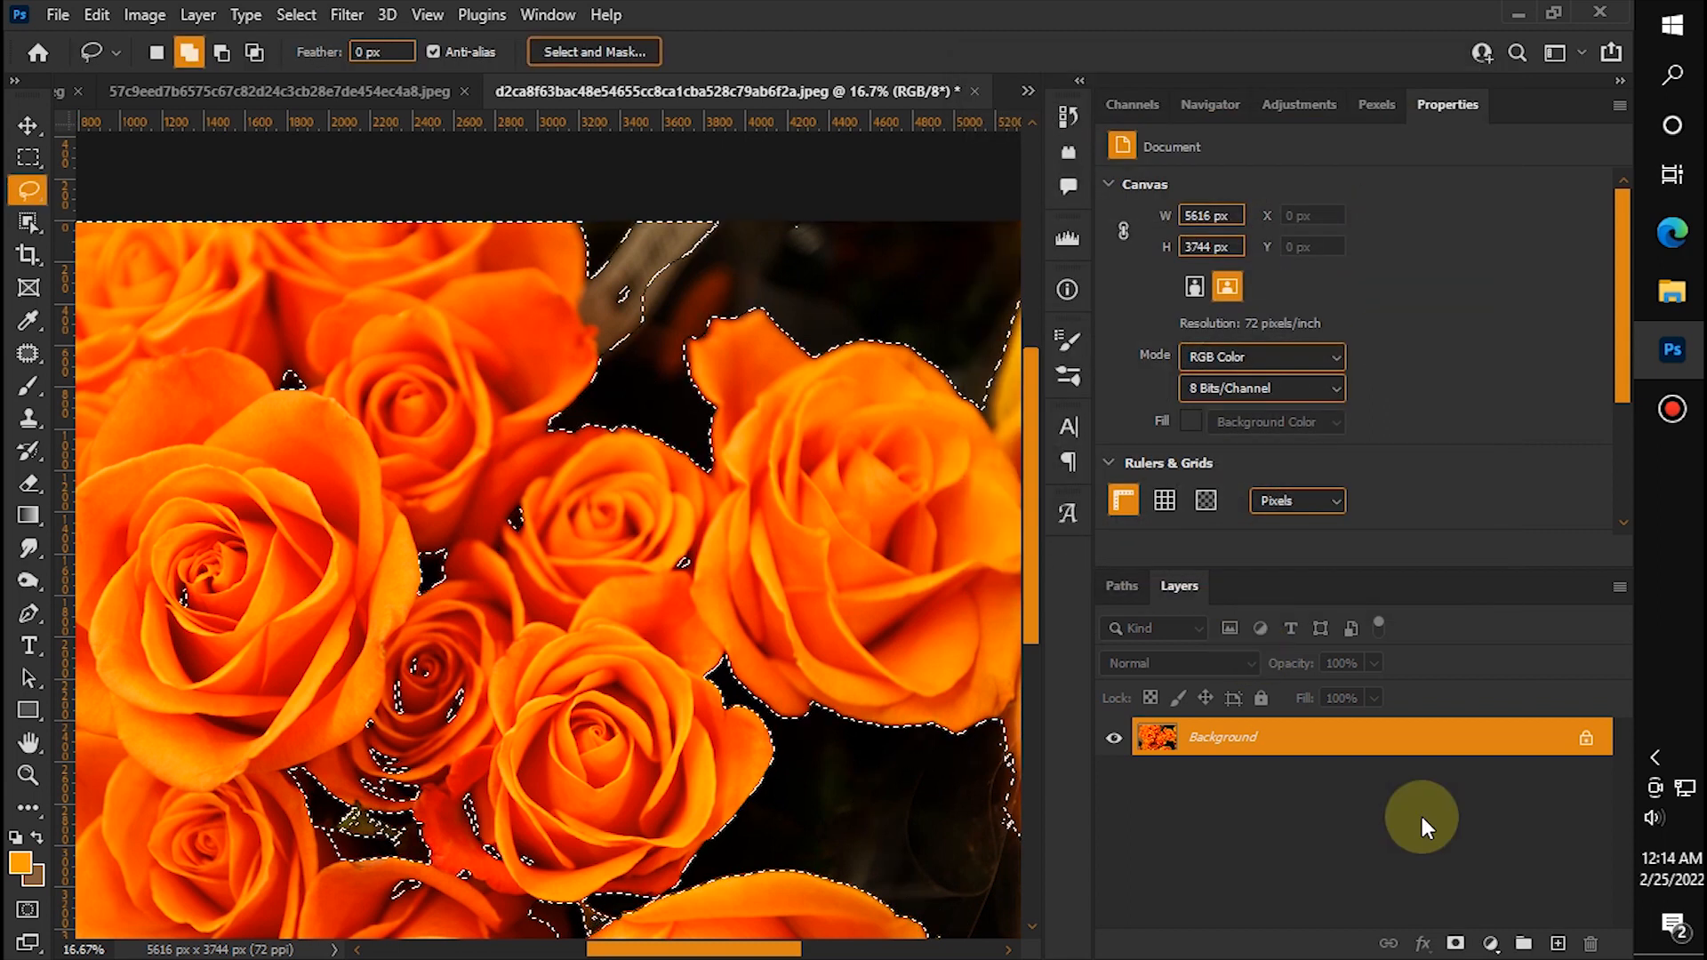
Step: Mask the photo layer with the rose selection, duplicate it and delete the mask from the original Layer 0
{"action": "left_click", "coordinate": [1465, 946]}
{"action": "key", "text": "ctrl+minus"}
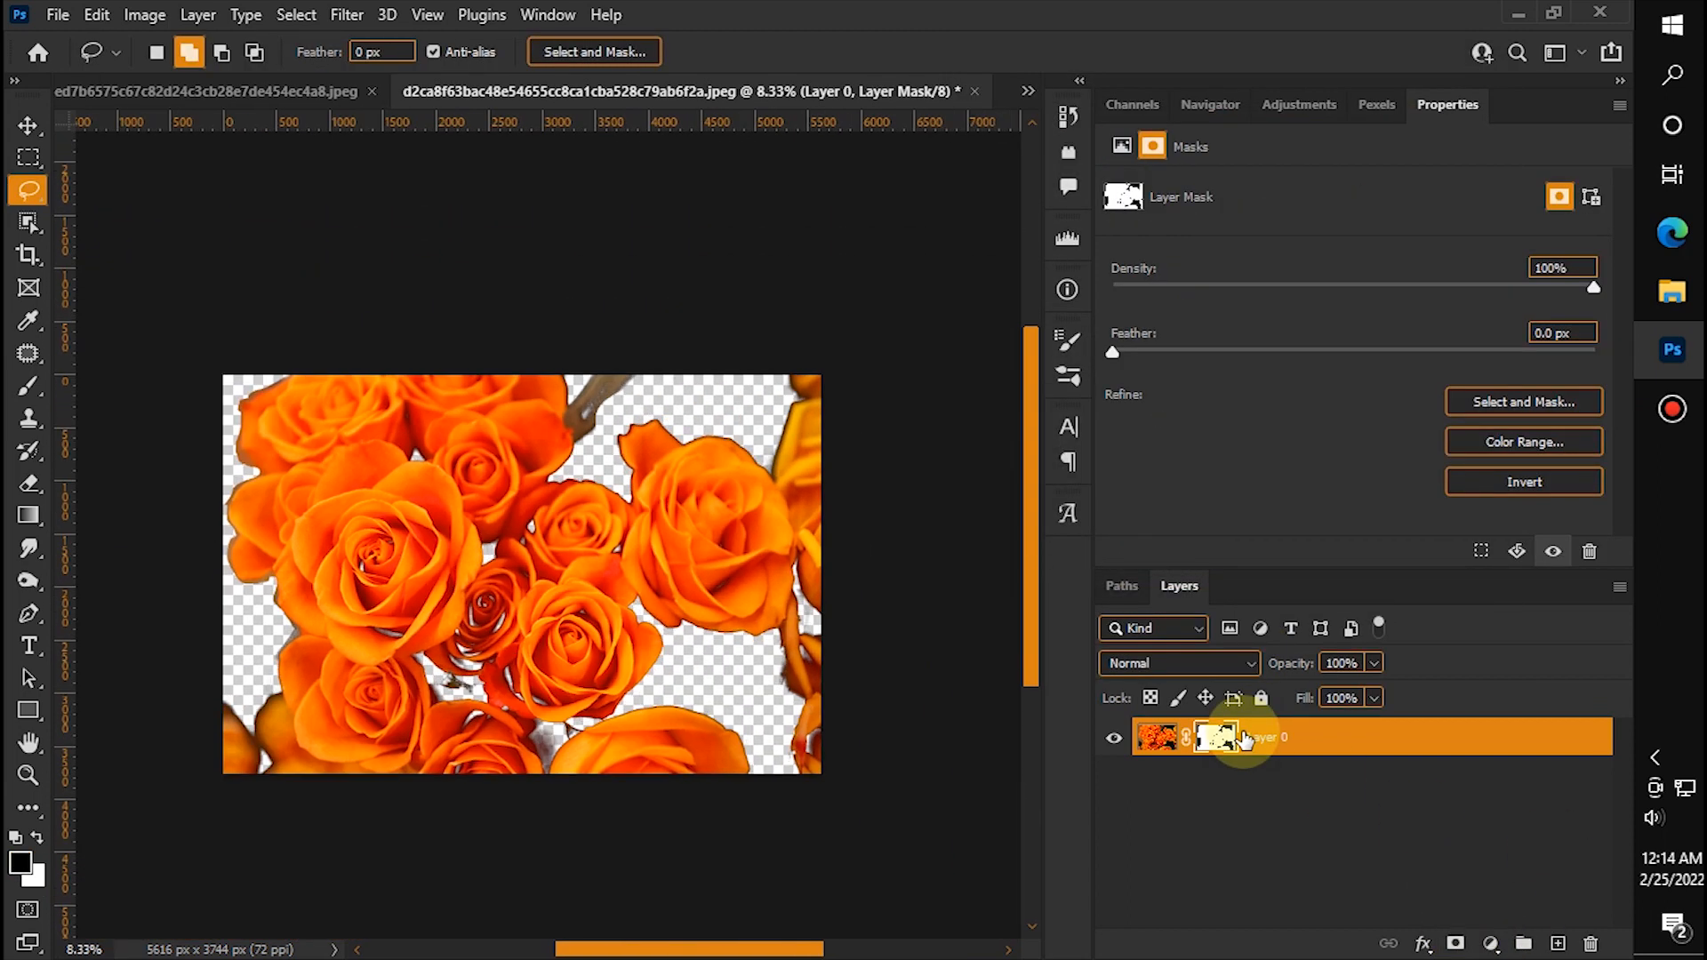
{"action": "key", "text": "ctrl+j"}
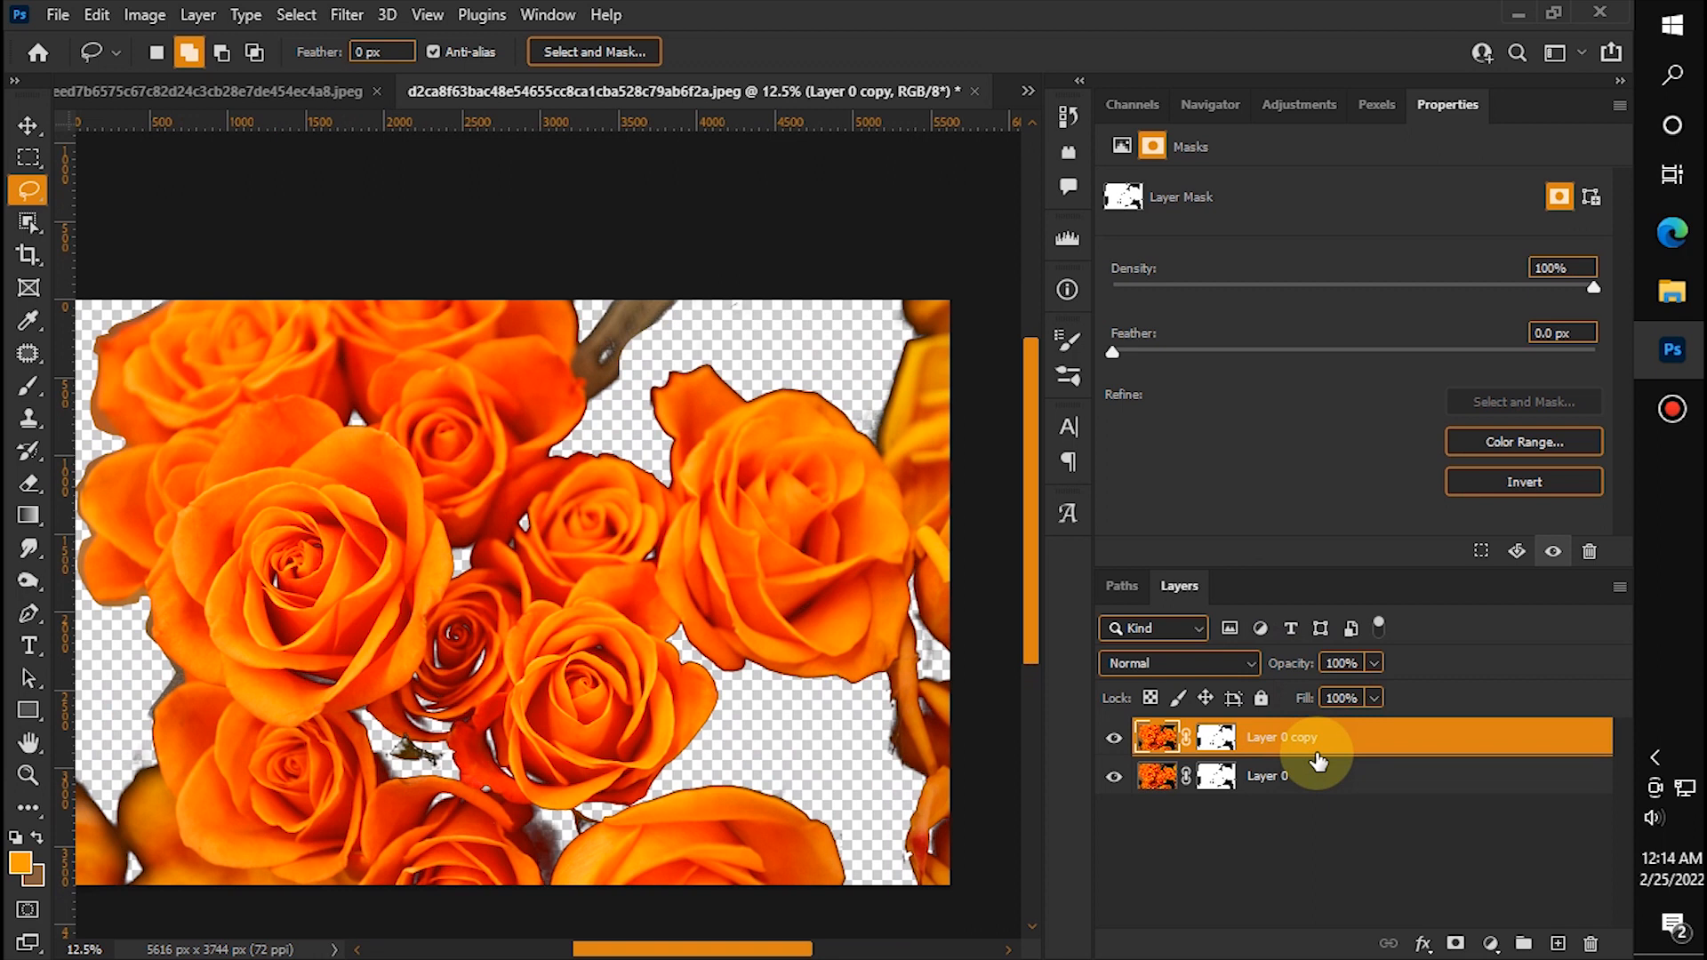
{"action": "left_click_drag", "start_coordinate": [1227, 789], "coordinate": [1592, 941]}
{"action": "left_click", "coordinate": [920, 377]}
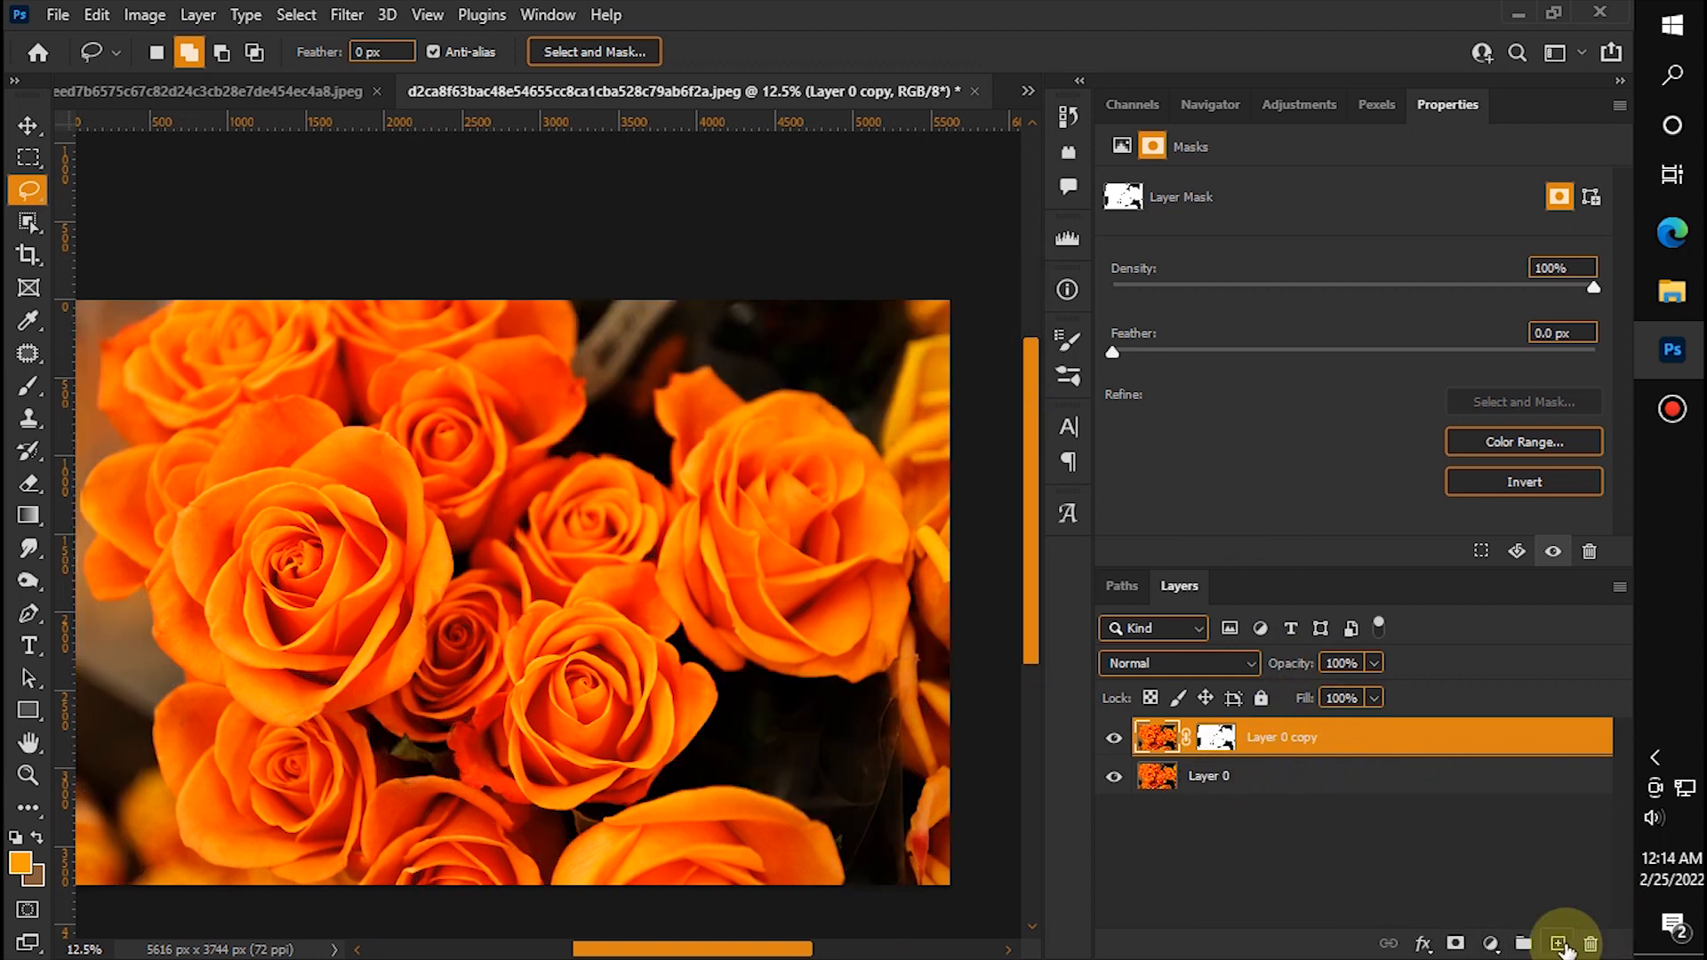
Step: Add a Hue/Saturation adjustment above the masked rose copy and clip it to that layer
{"action": "left_click", "coordinate": [1491, 945]}
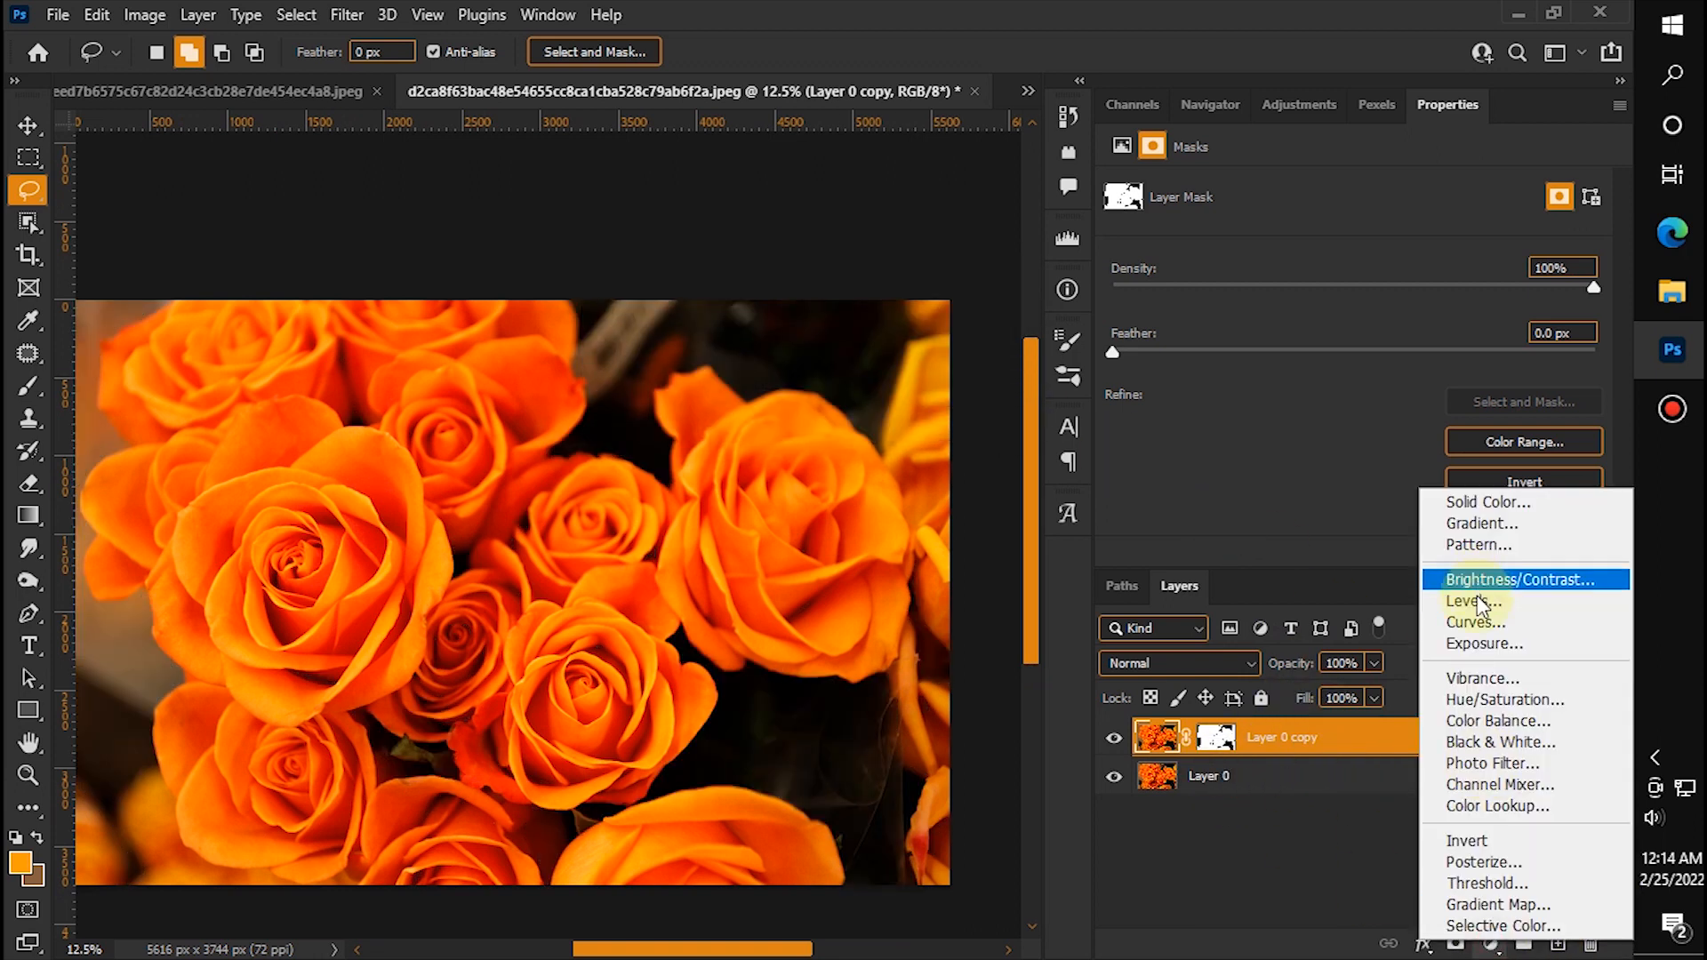
{"action": "left_click", "coordinate": [1536, 702]}
{"action": "left_click", "coordinate": [1156, 738]}
{"action": "left_click", "coordinate": [1294, 755], "text": "alt"}
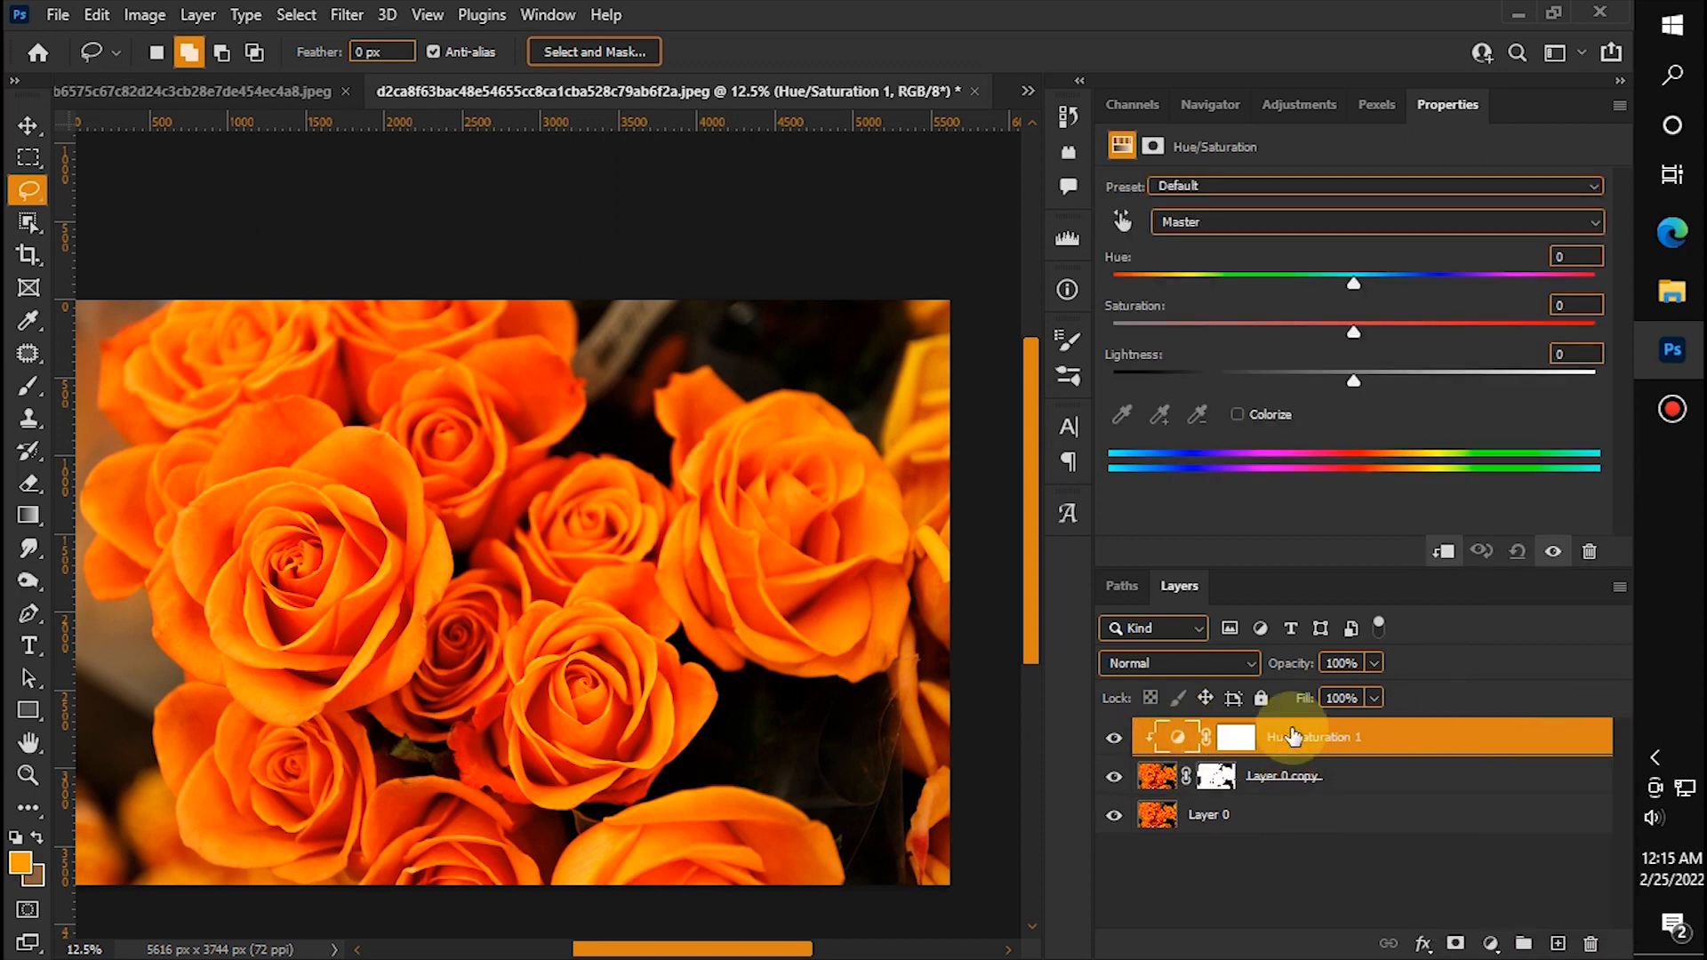
Step: Try a pink-red recolouring of the roses with the hue at -45
{"action": "left_click_drag", "start_coordinate": [1361, 281], "coordinate": [1247, 289]}
{"action": "key", "text": "ctrl+minus"}
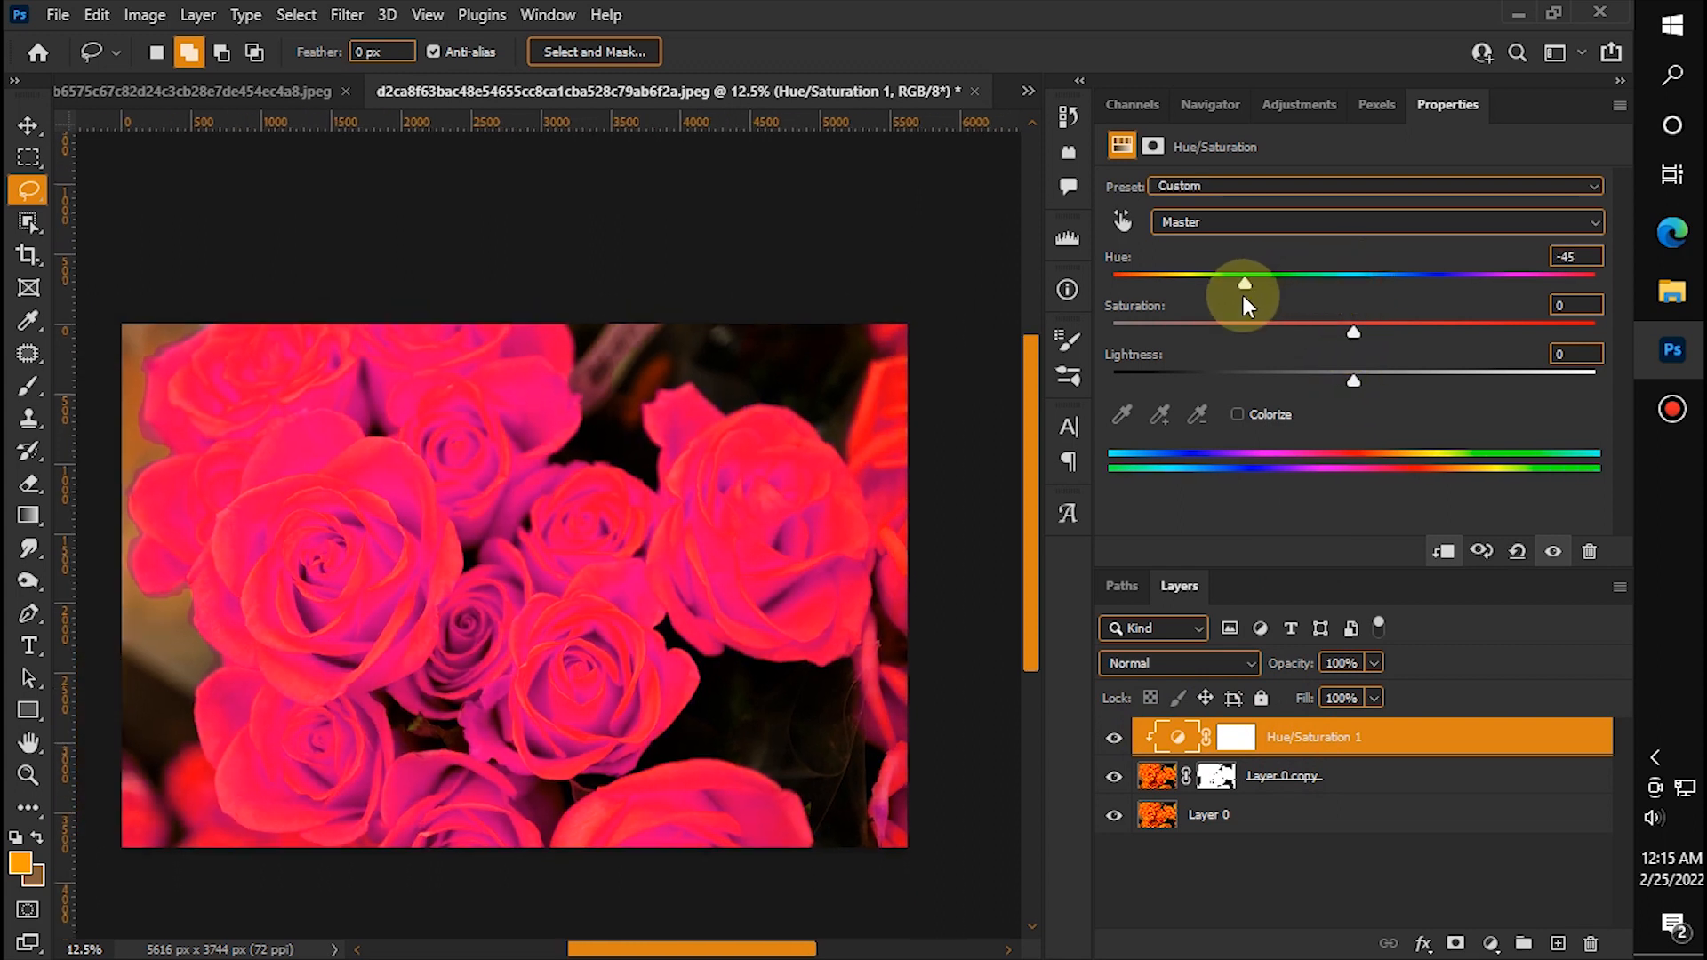
{"action": "key", "text": "ctrl+plus"}
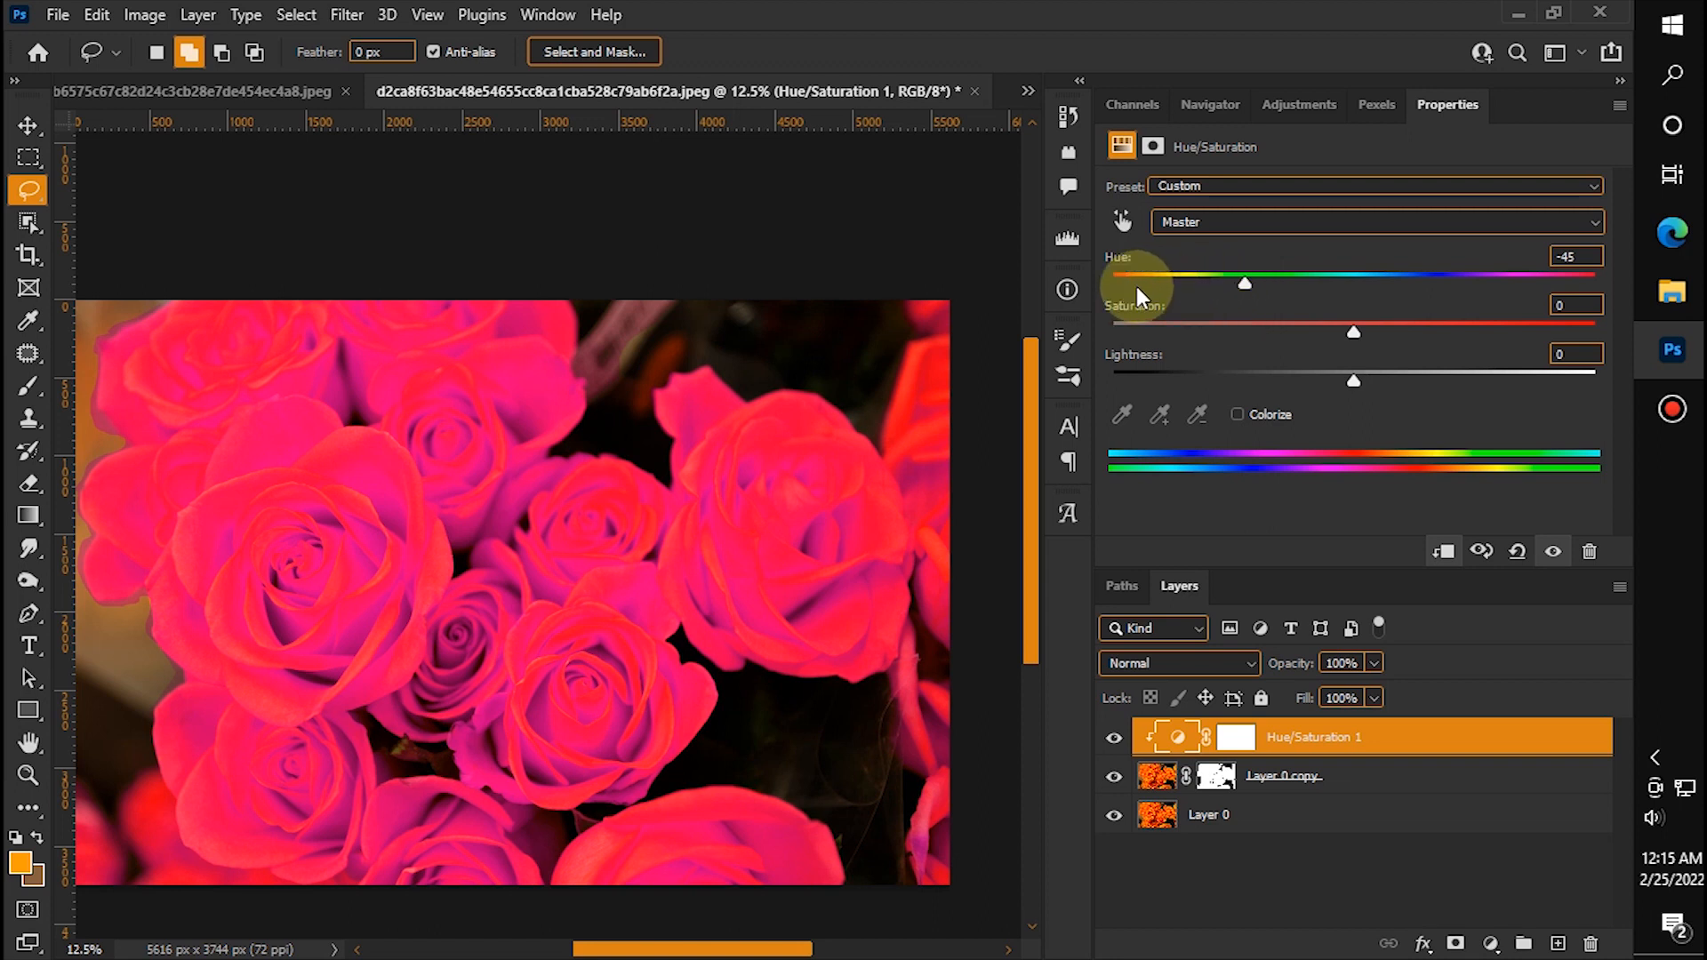
Step: Colorize the roses green with hue 90 and saturation 62
{"action": "left_click", "coordinate": [1236, 416]}
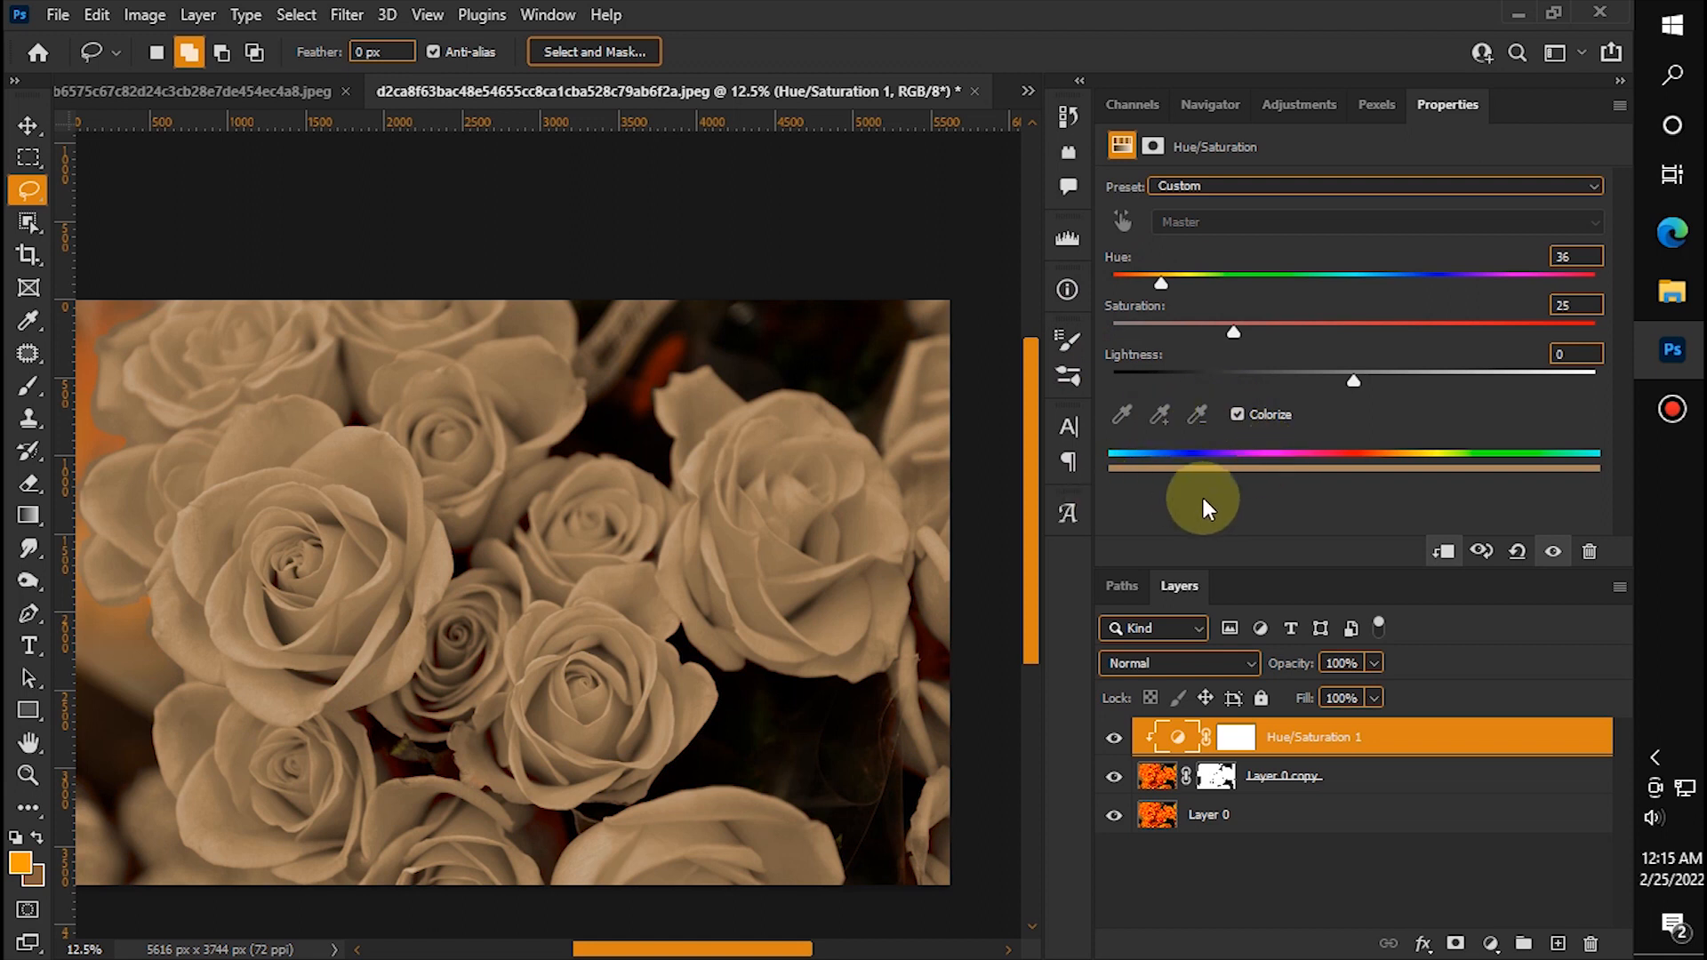
{"action": "left_click_drag", "start_coordinate": [1163, 286], "coordinate": [1319, 283]}
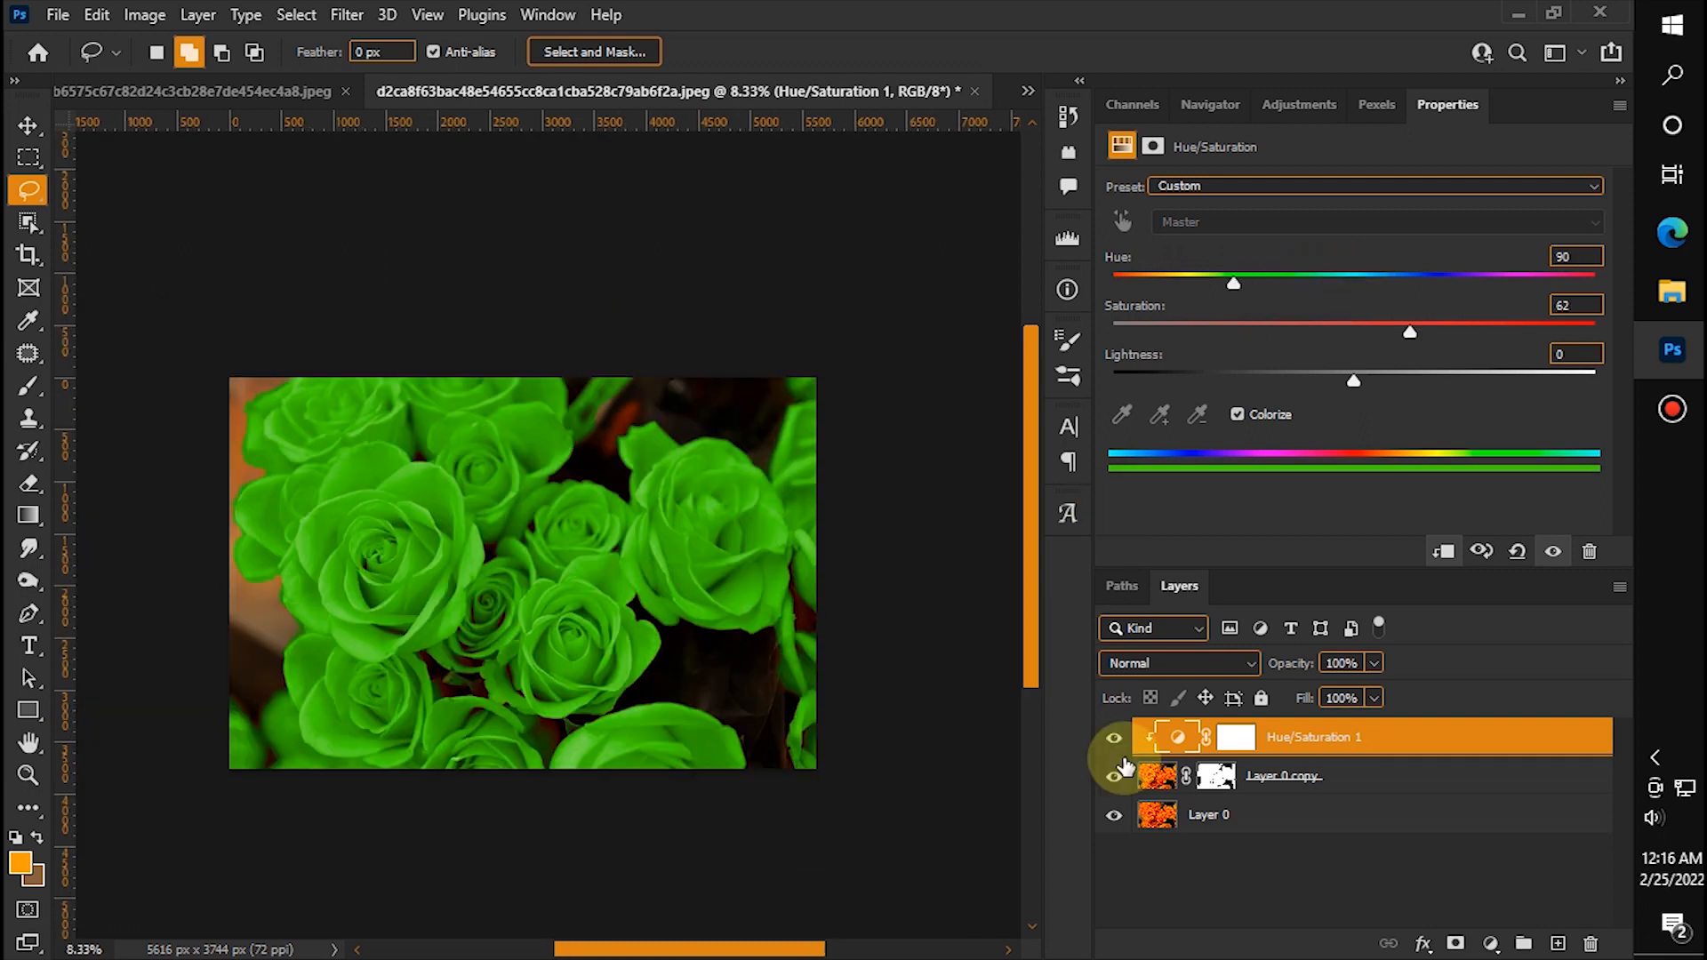
Step: Compare the roses before and after by toggling the visibility of the Hue/Saturation adjustment
{"action": "left_click", "coordinate": [1114, 739]}
{"action": "left_click", "coordinate": [1114, 740]}
{"action": "left_click", "coordinate": [1114, 740]}
{"action": "left_click", "coordinate": [1114, 740]}
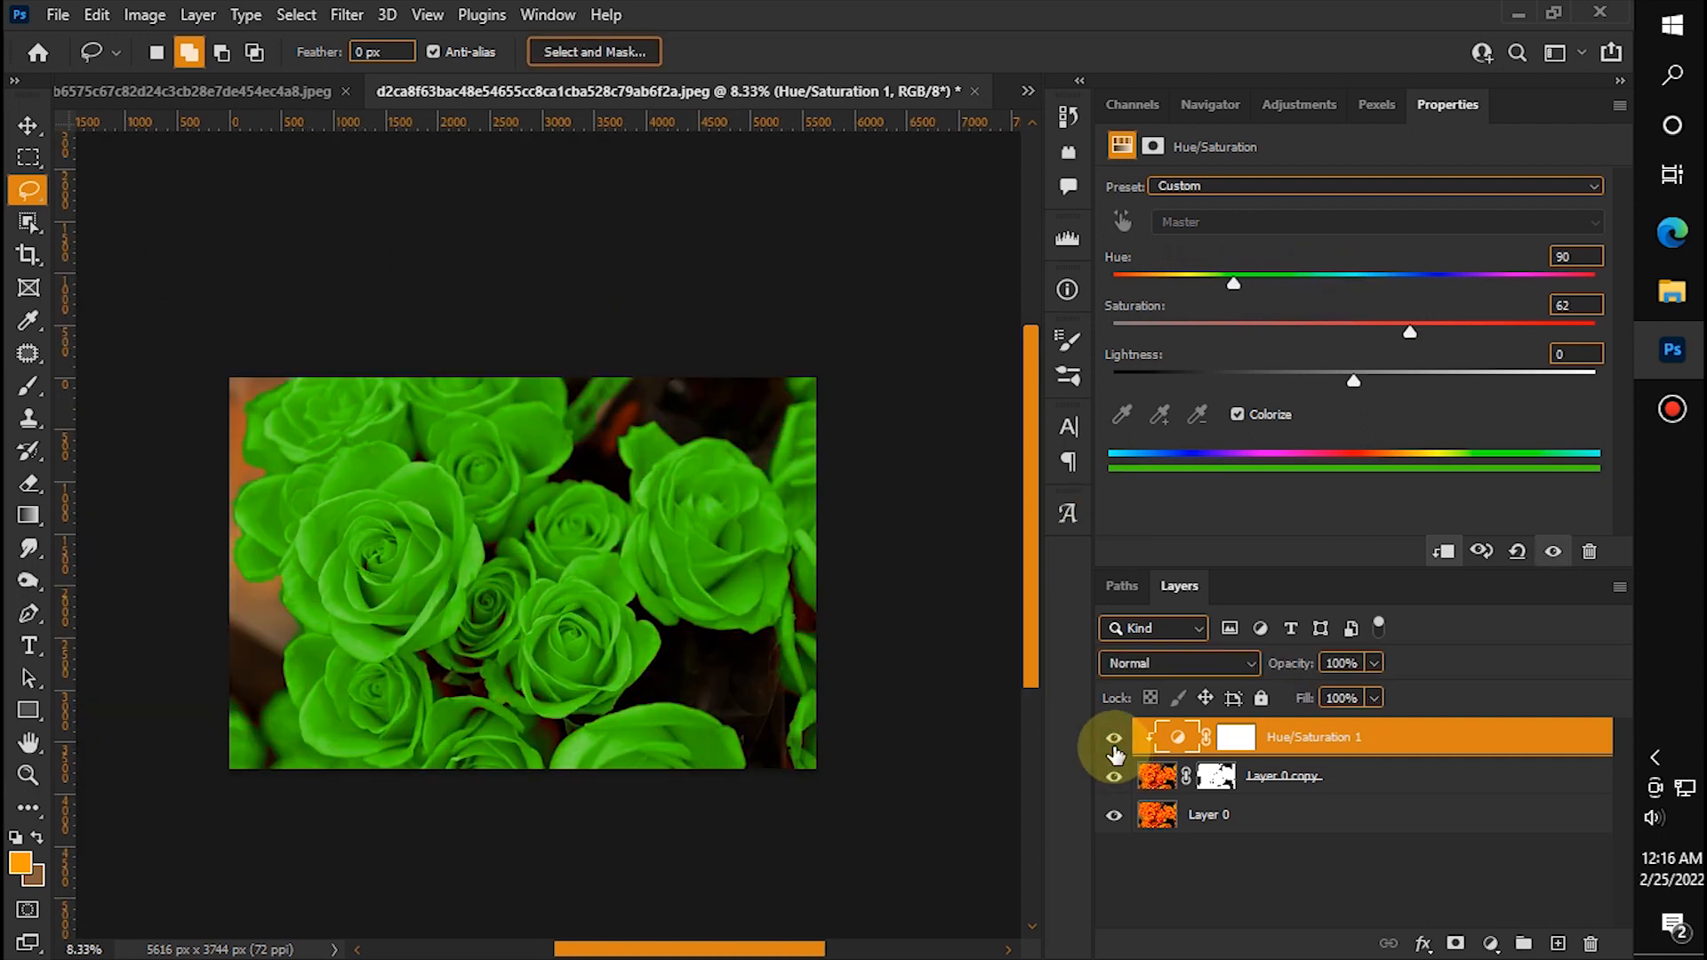